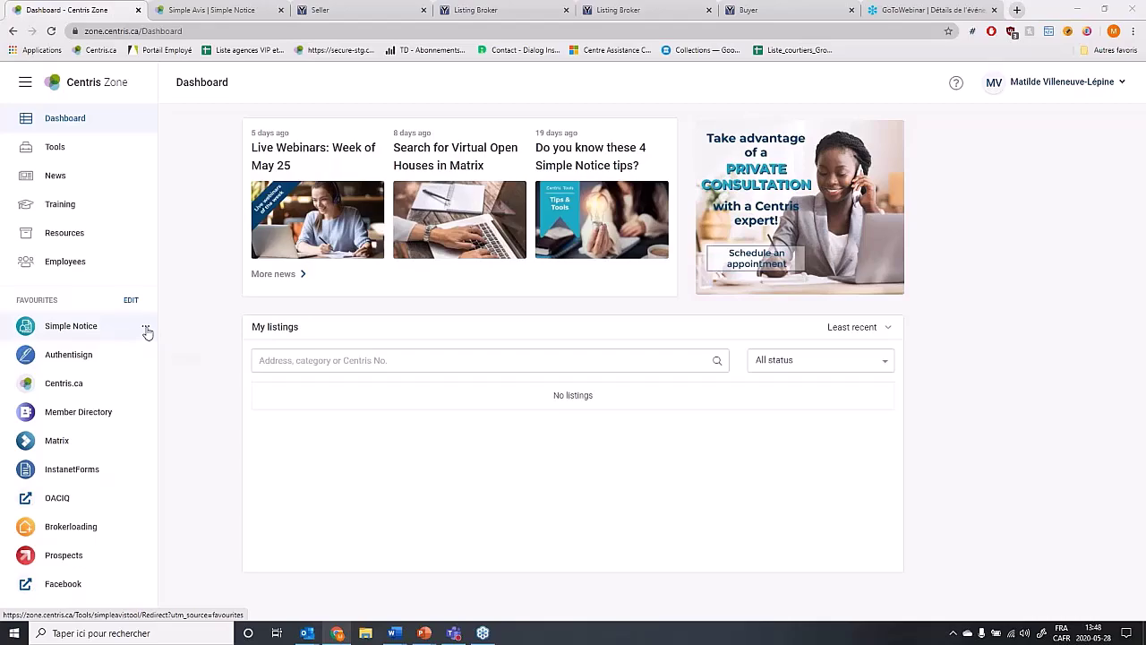
{"action": "left_click", "coordinate": [146, 328]}
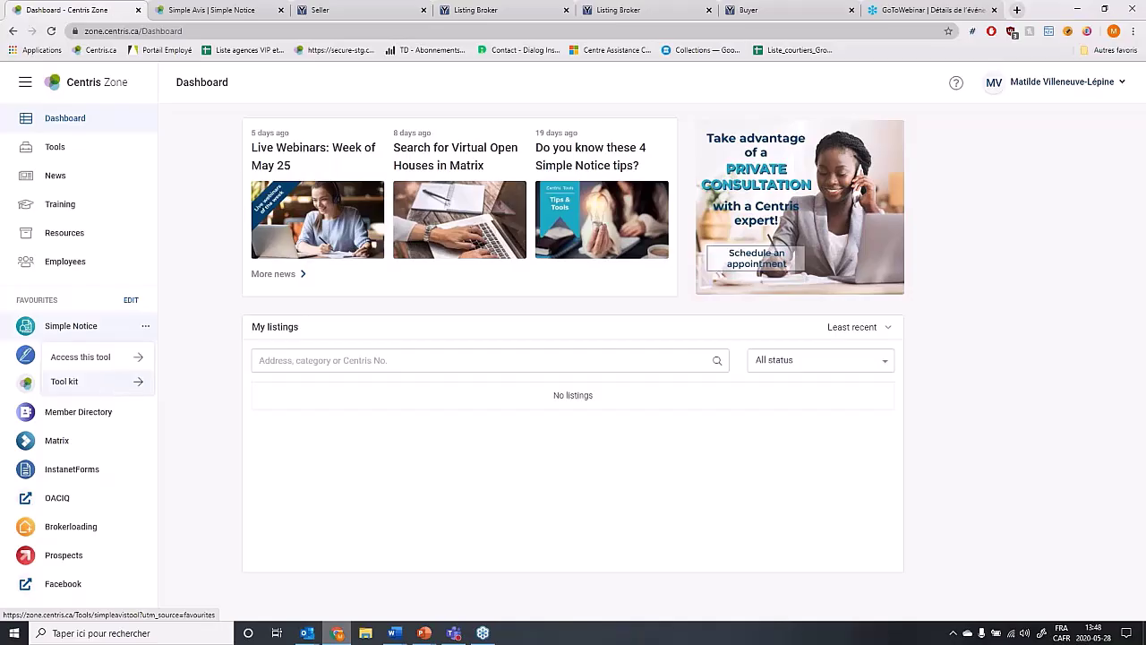
{"action": "left_click", "coordinate": [202, 358]}
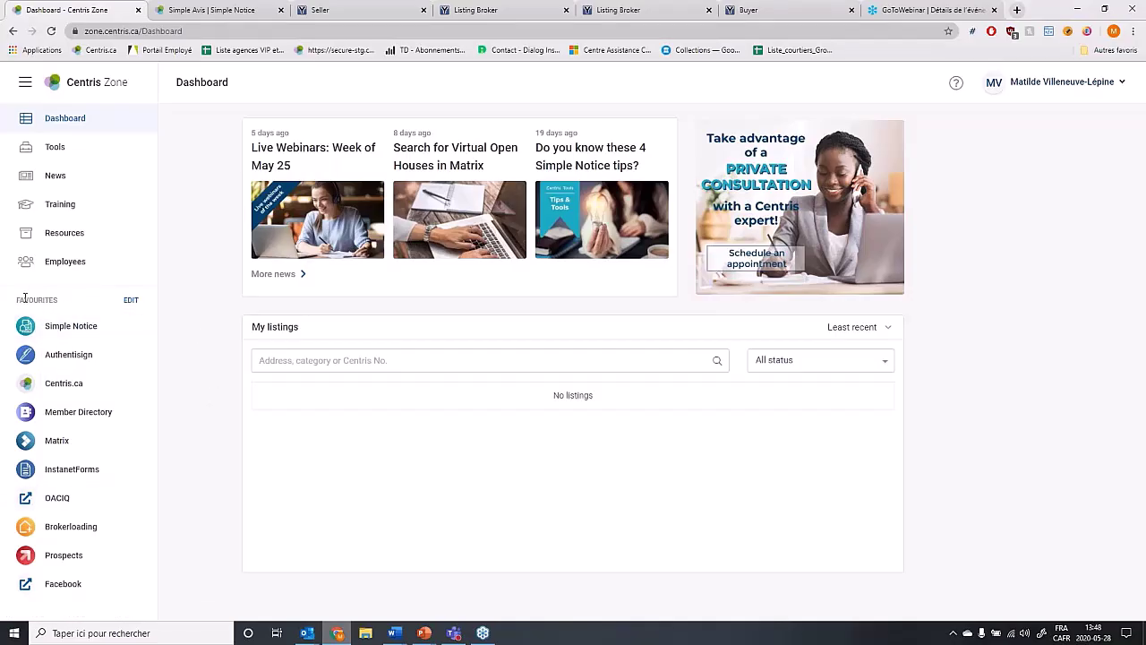
{"action": "left_click_drag", "start_coordinate": [16, 300], "coordinate": [55, 301]}
{"action": "left_click", "coordinate": [94, 304]}
Drag Authentisign above Simple Notice in the favourites and mark Facebook for removal.
{"action": "left_click", "coordinate": [131, 301]}
{"action": "left_click_drag", "start_coordinate": [147, 379], "coordinate": [142, 357]}
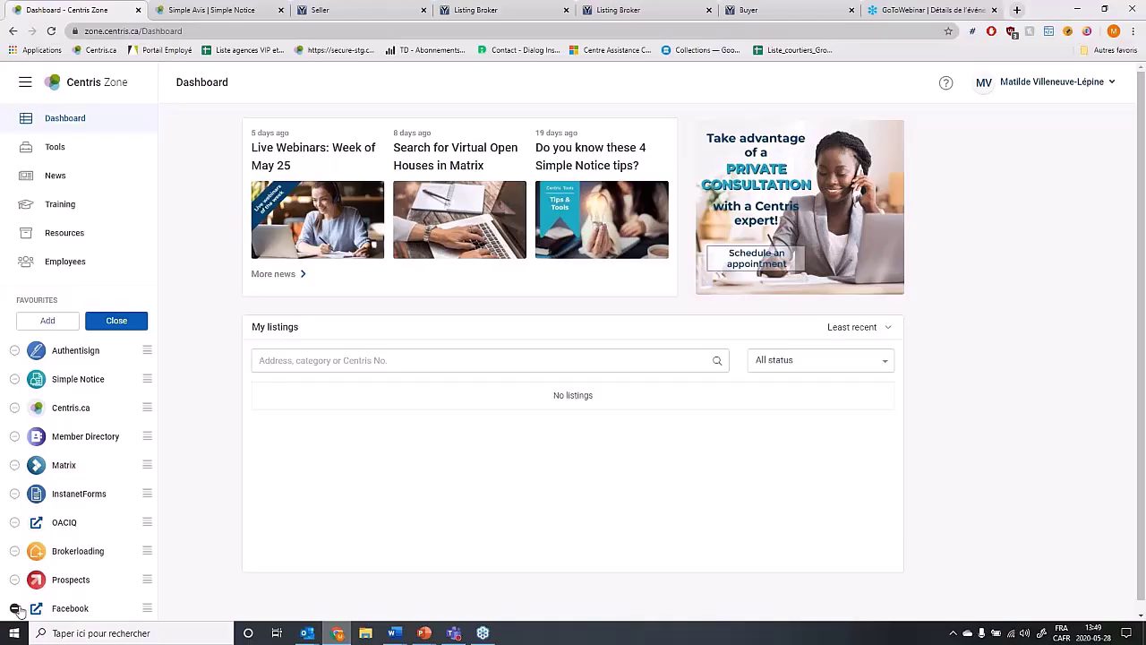
{"action": "left_click", "coordinate": [14, 608]}
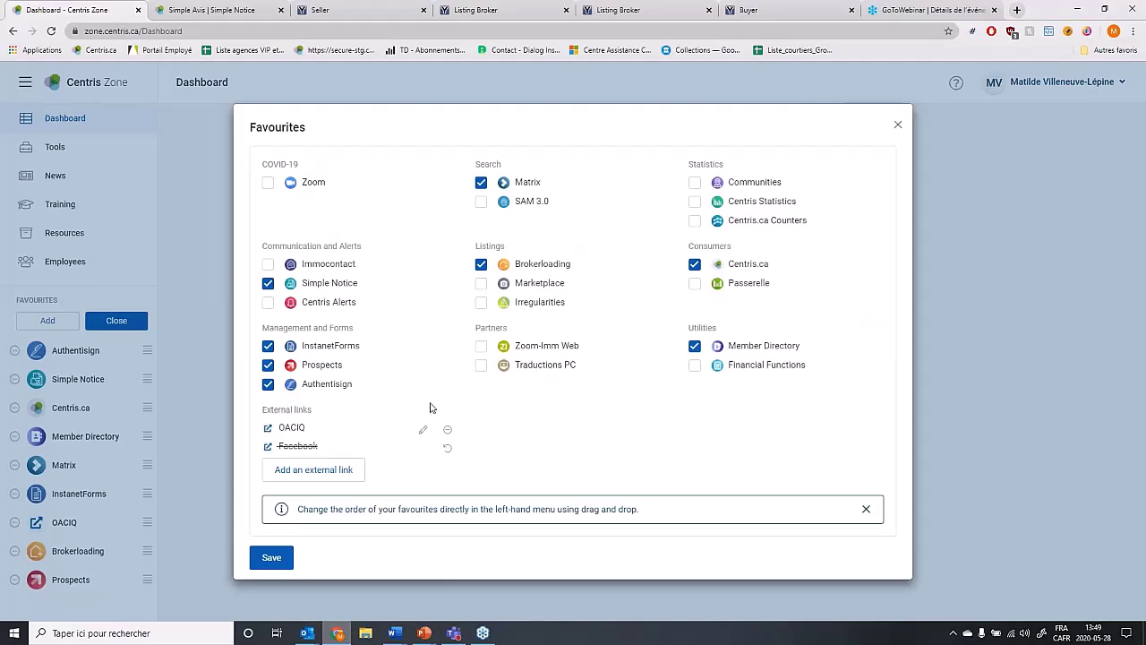
{"action": "left_click", "coordinate": [323, 482]}
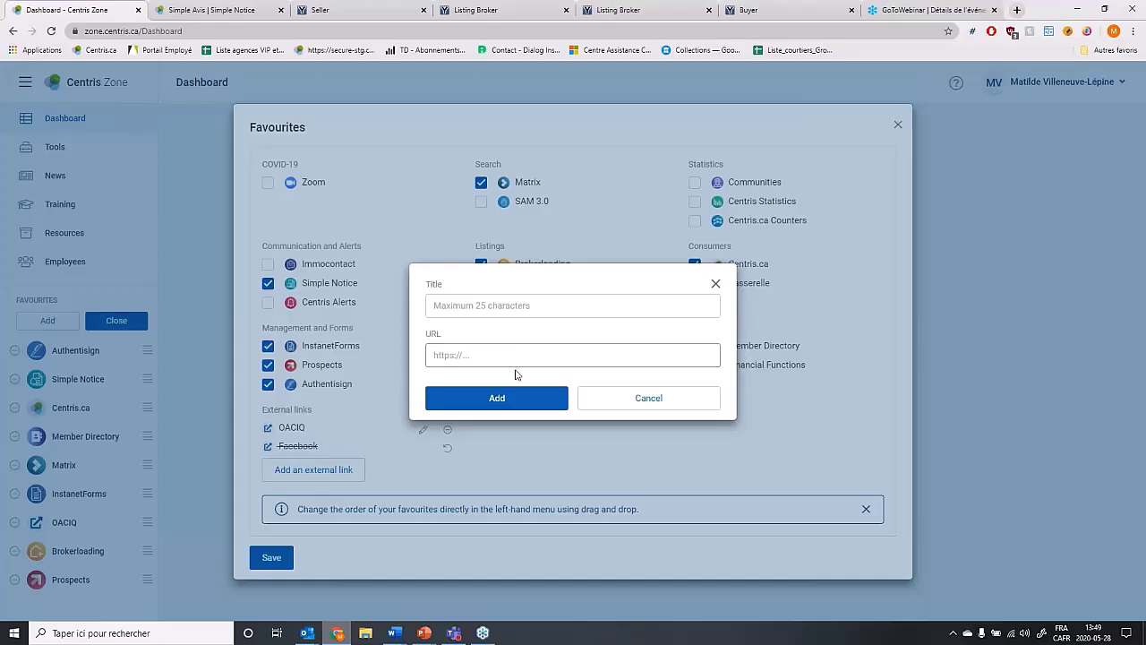
{"action": "left_click", "coordinate": [657, 399]}
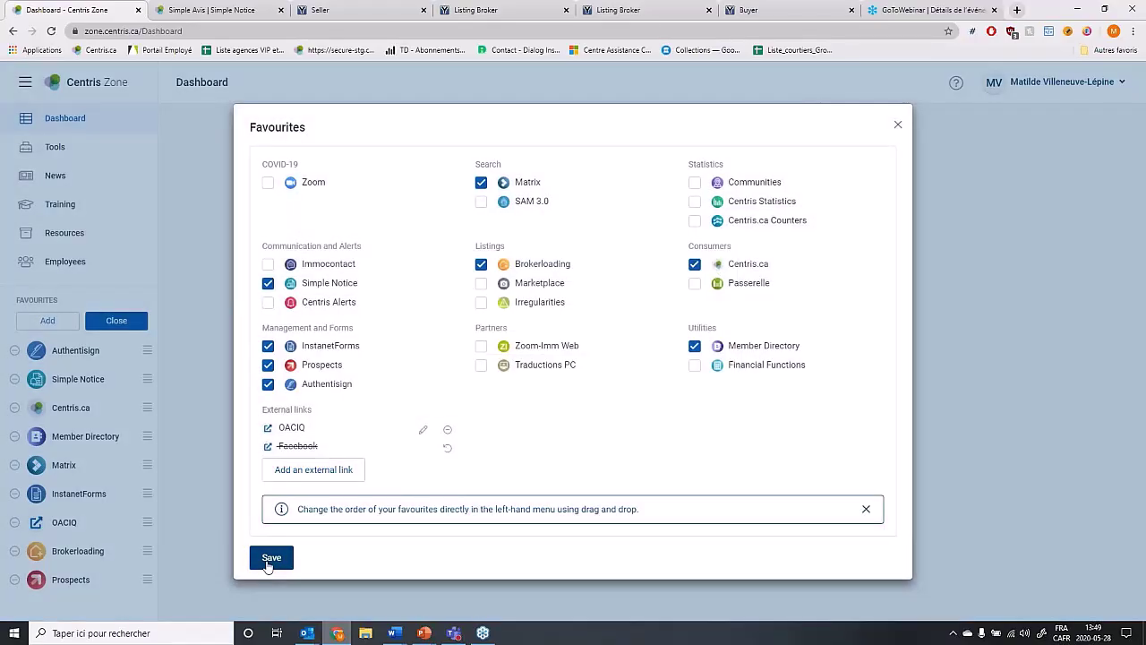
Save the reordered favourites without Facebook and go to the Tools catalogue.
{"action": "left_click", "coordinate": [271, 558]}
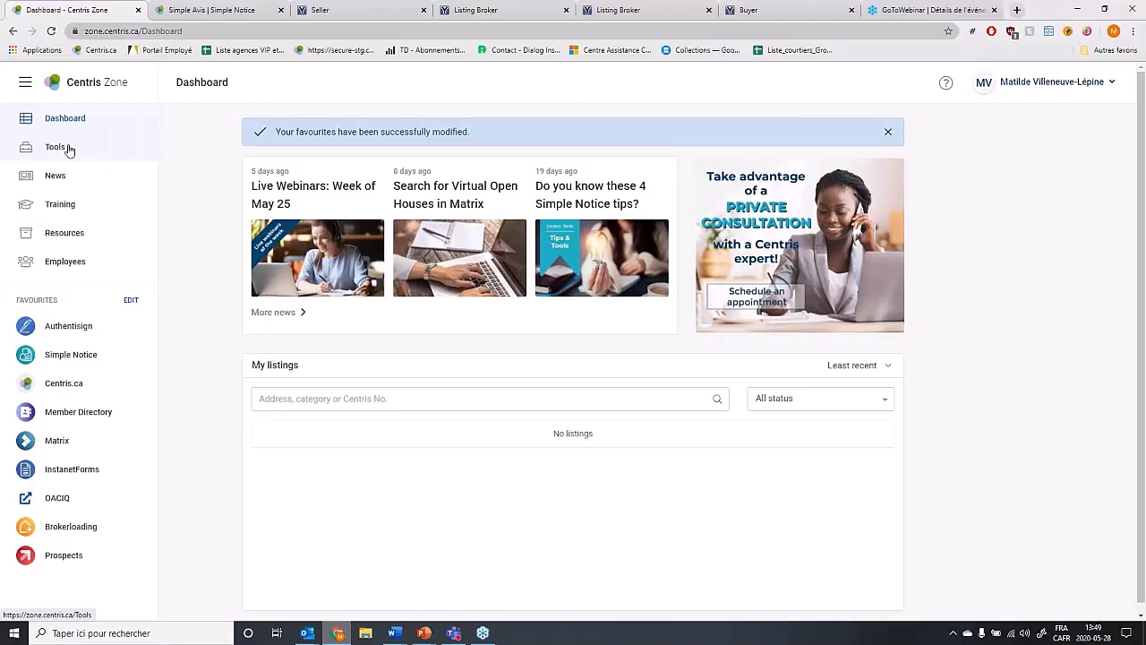
{"action": "left_click", "coordinate": [69, 149]}
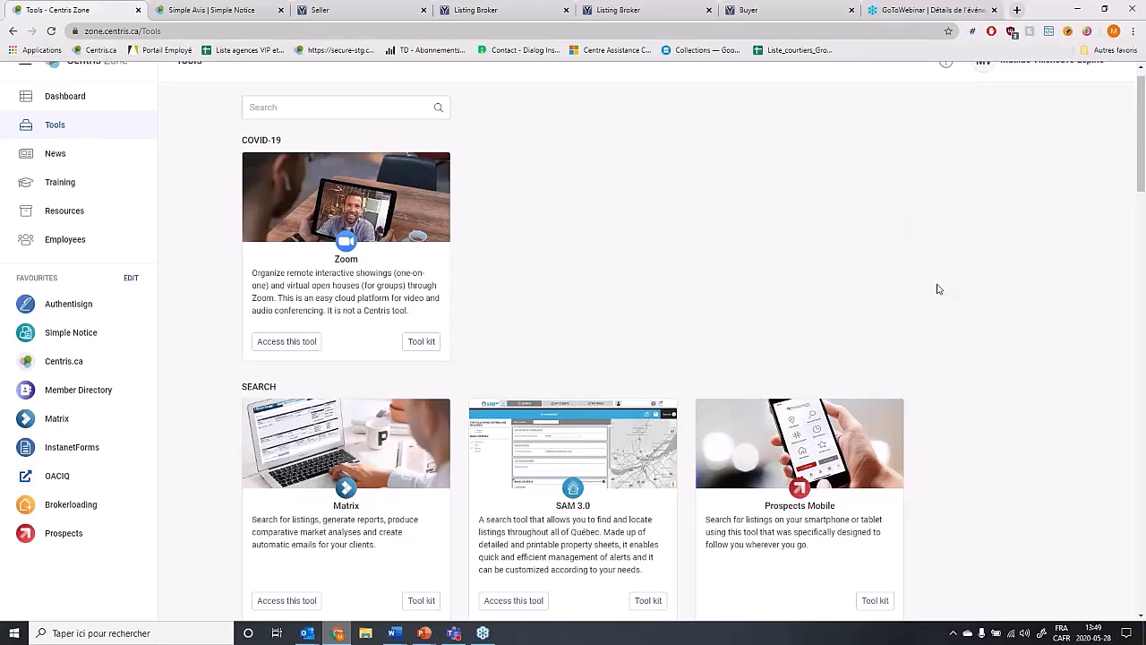
Open the Simple Notice card under Communication and Alerts on the Tools page.
{"action": "scroll", "coordinate": [641, 444], "scroll_direction": "down", "scroll_amount": 8}
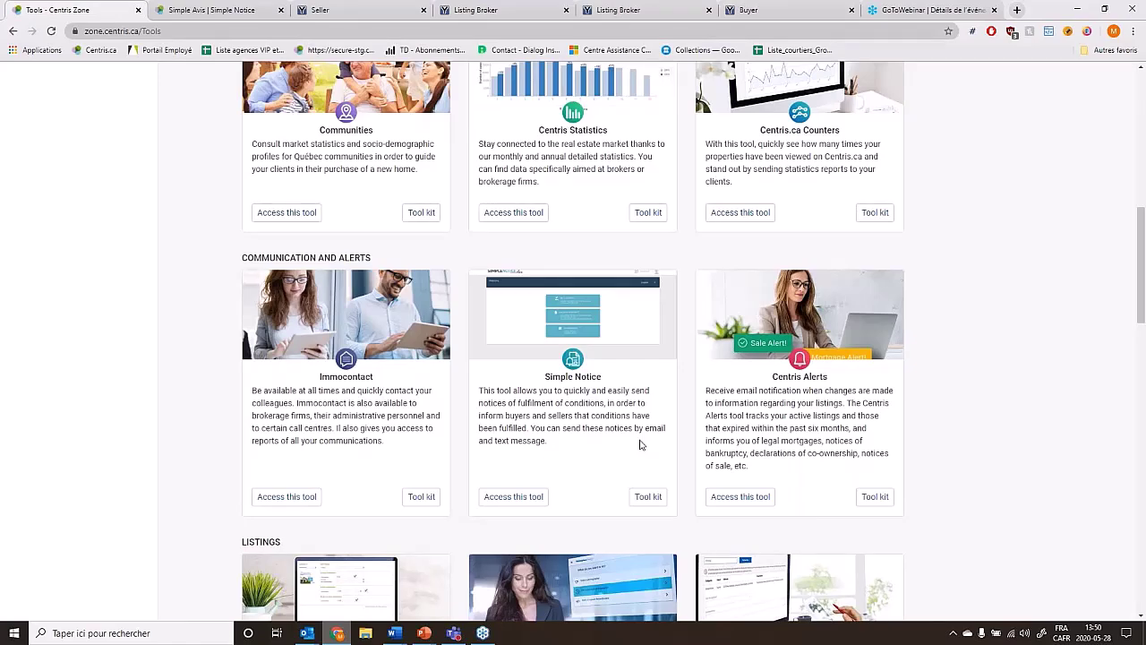
{"action": "left_click", "coordinate": [640, 444]}
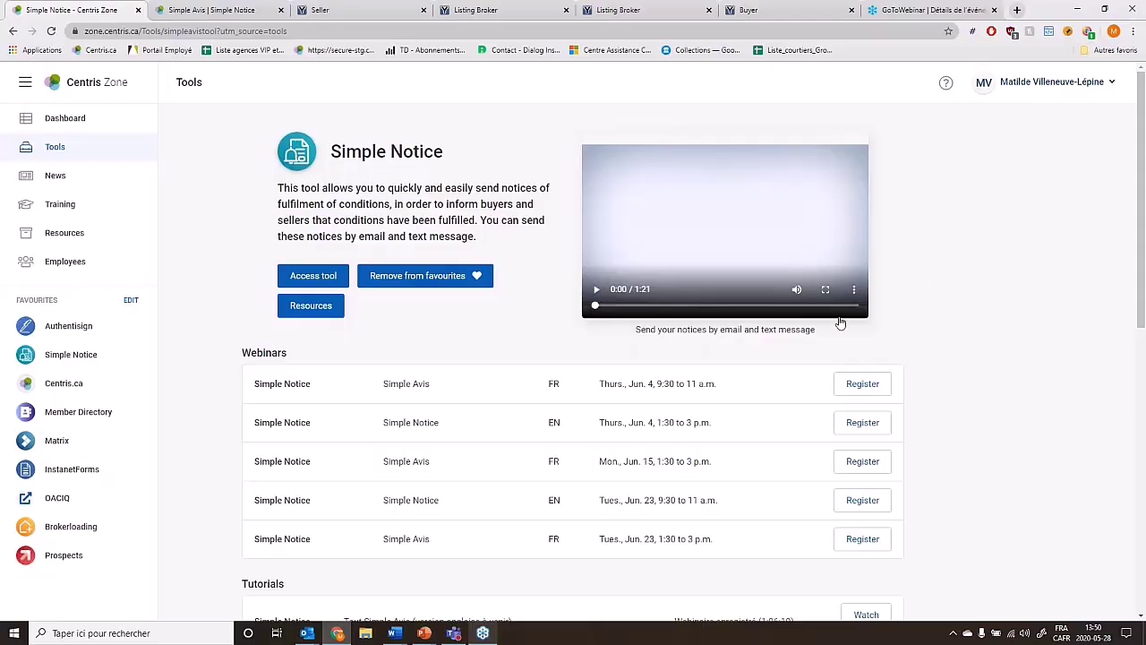
Browse the Webinars and Tutorials lists on the Simple Notice page.
{"action": "scroll", "coordinate": [839, 322], "scroll_direction": "down", "scroll_amount": 1}
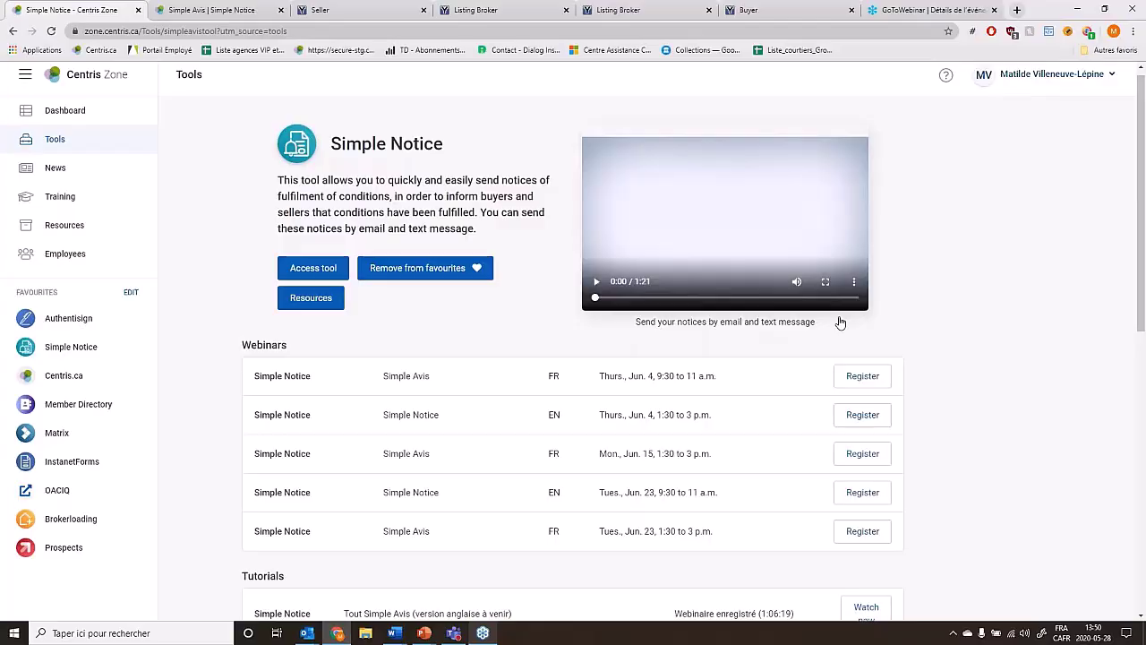
{"action": "scroll", "coordinate": [922, 385], "scroll_direction": "down", "scroll_amount": 1}
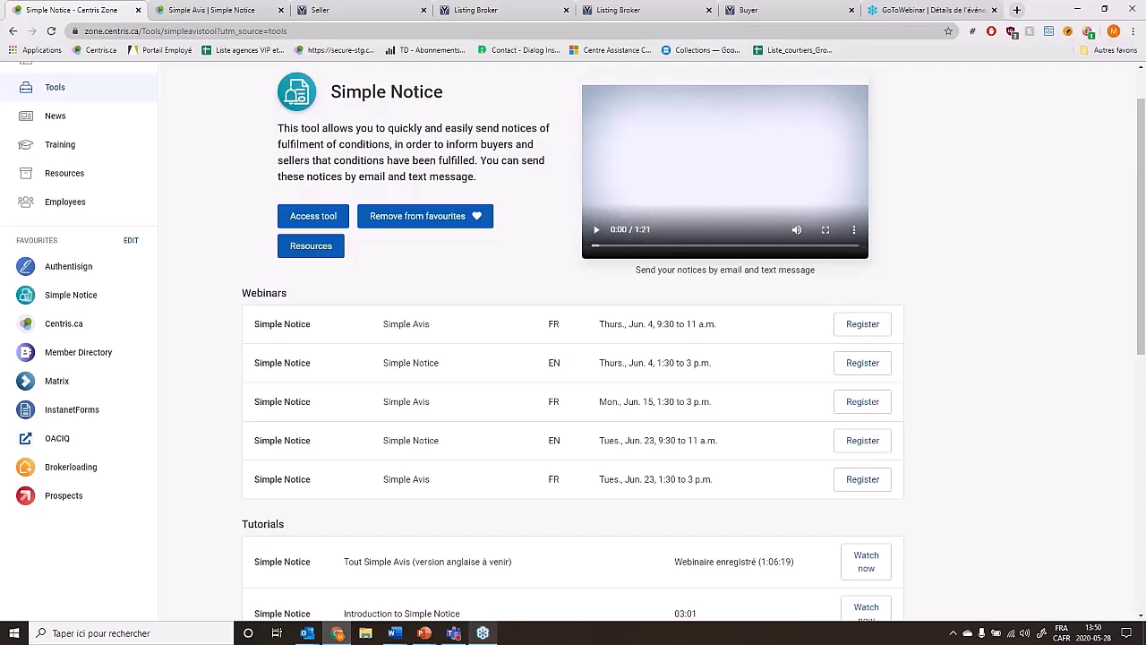
{"action": "scroll", "coordinate": [903, 295], "scroll_direction": "down", "scroll_amount": 3}
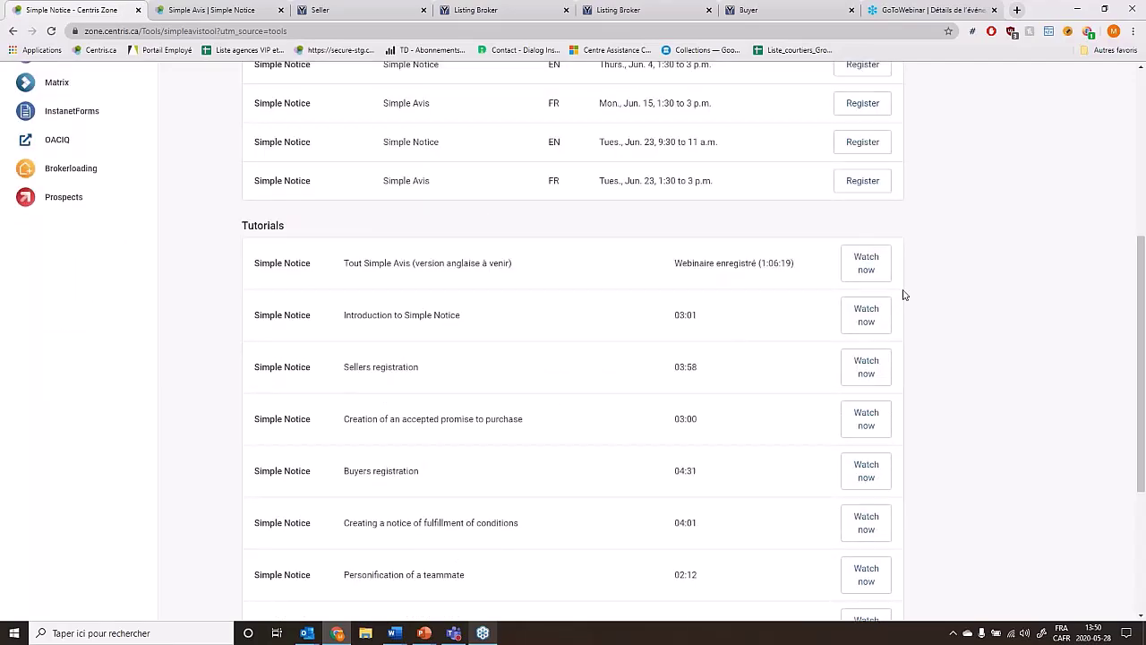
{"action": "scroll", "coordinate": [904, 295], "scroll_direction": "down", "scroll_amount": 1}
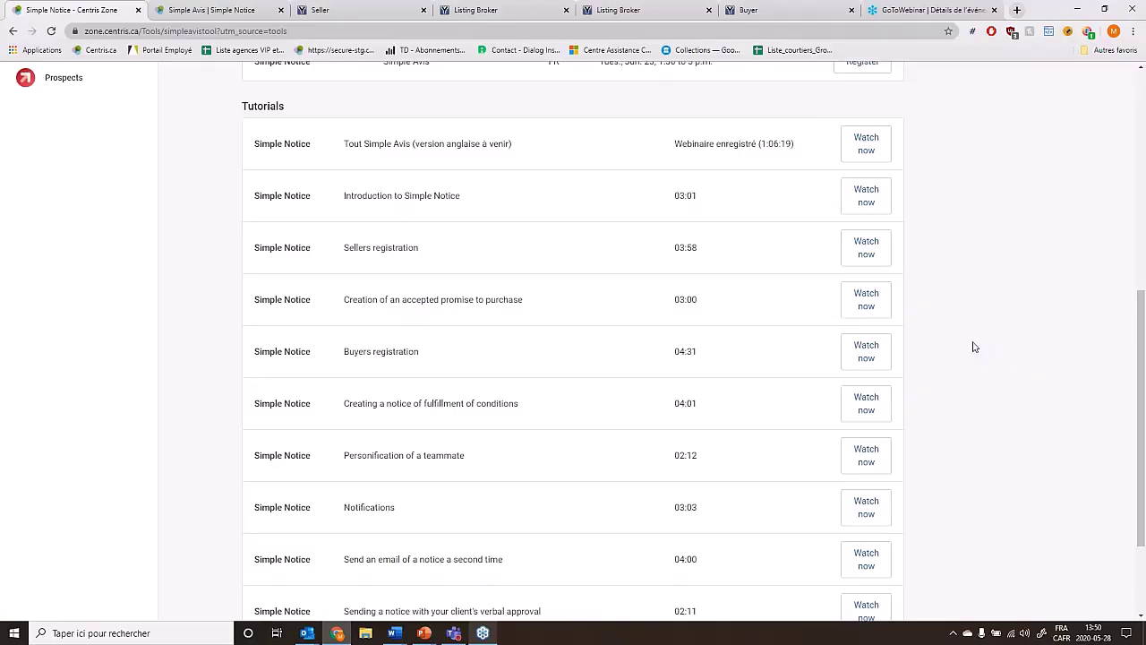
{"action": "scroll", "coordinate": [974, 347], "scroll_direction": "down", "scroll_amount": 1}
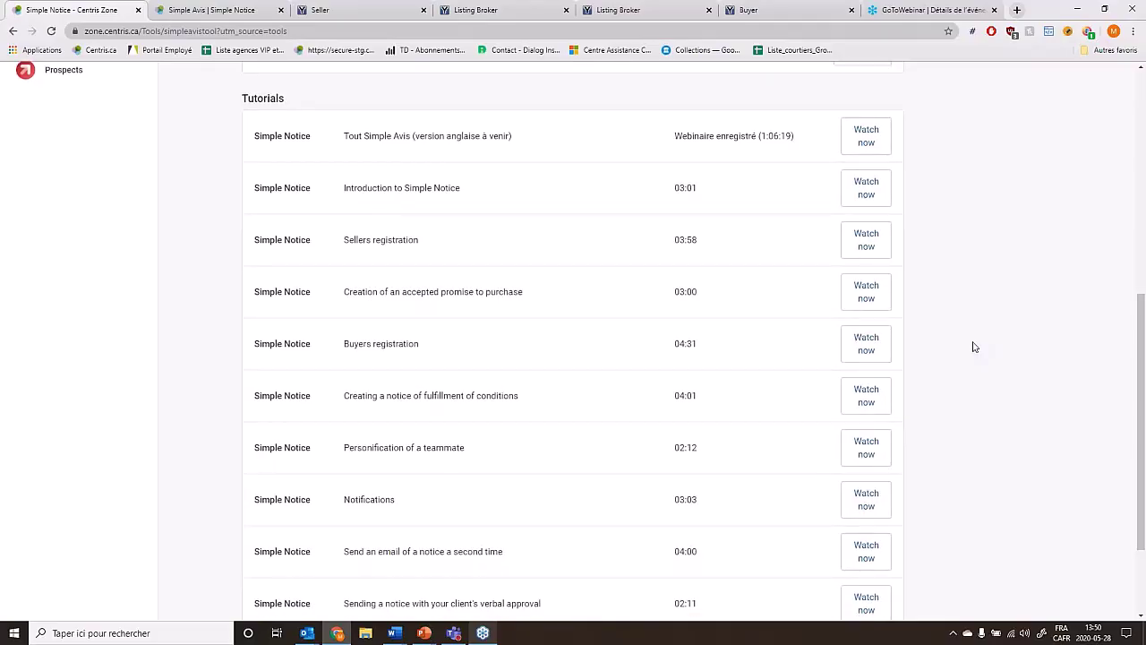
{"action": "scroll", "coordinate": [974, 347], "scroll_direction": "down", "scroll_amount": 1}
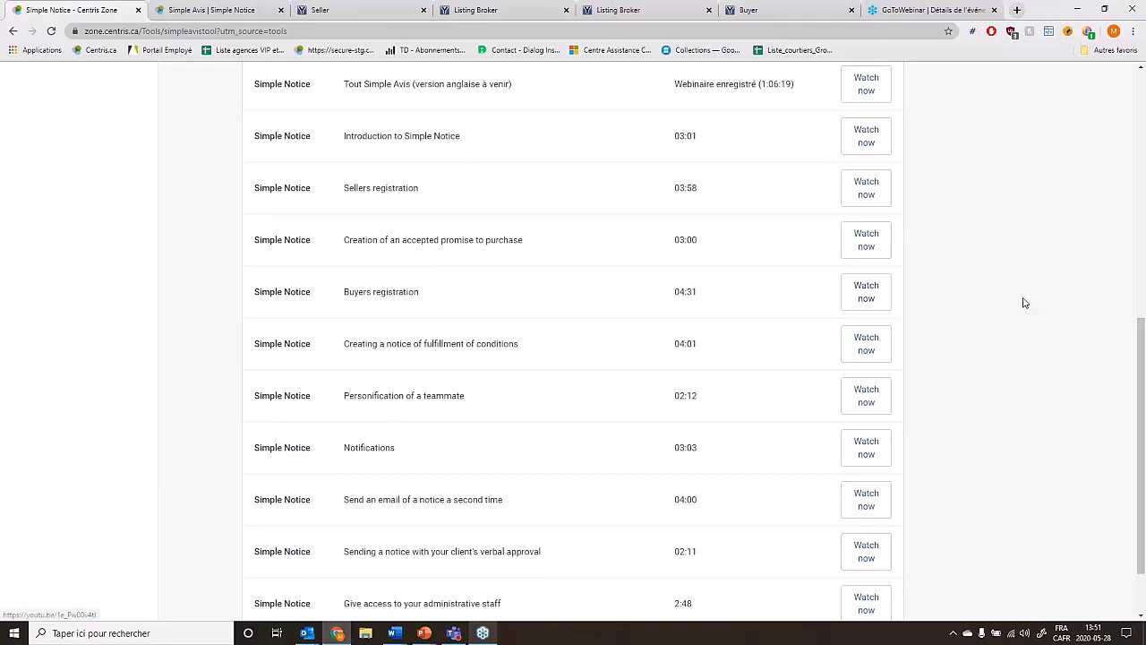
{"action": "scroll", "coordinate": [1024, 303], "scroll_direction": "down", "scroll_amount": 2}
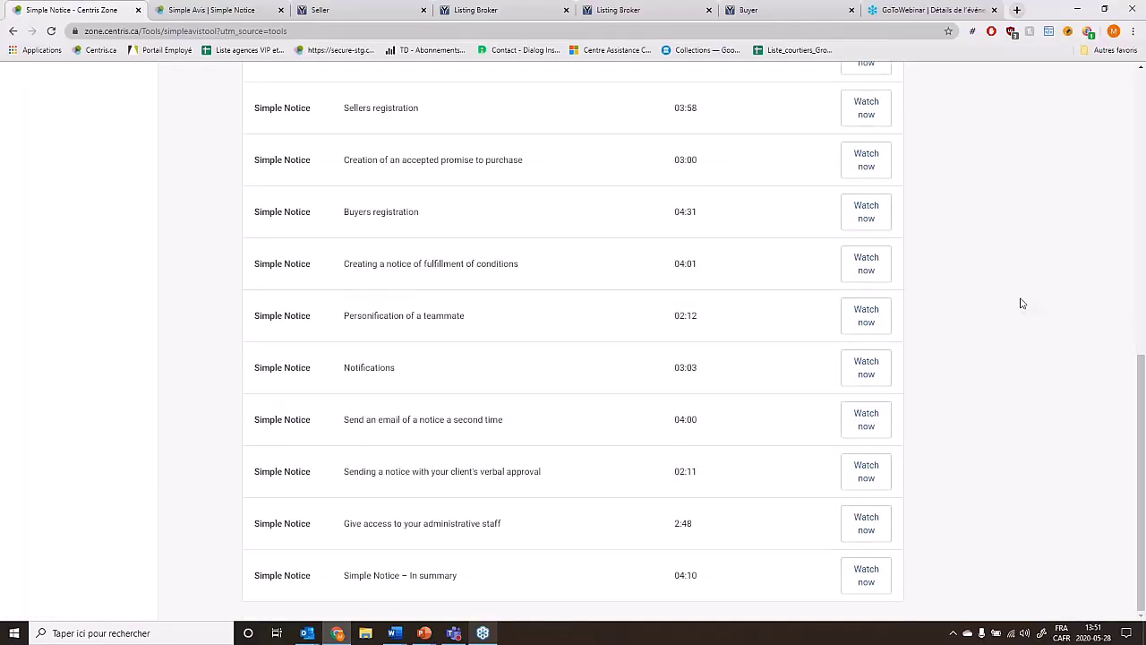
Launch the Simple Notice resources in a new browser tab from the top of the page.
{"action": "scroll", "coordinate": [1016, 310], "scroll_direction": "up", "scroll_amount": 4}
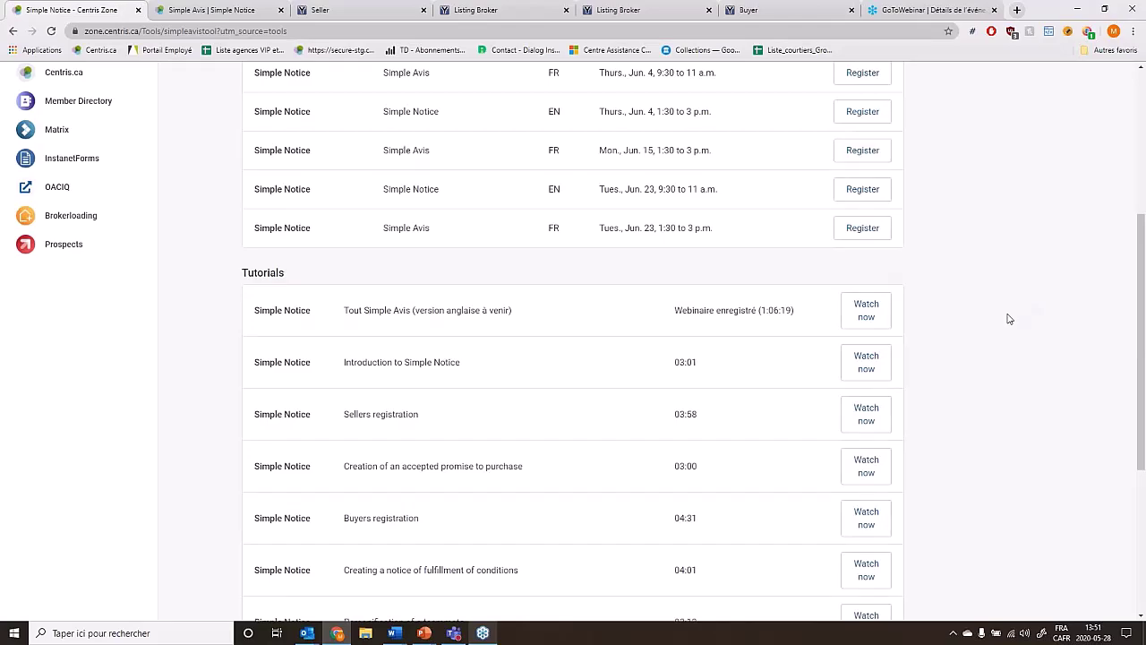
{"action": "scroll", "coordinate": [1009, 318], "scroll_direction": "up", "scroll_amount": 4}
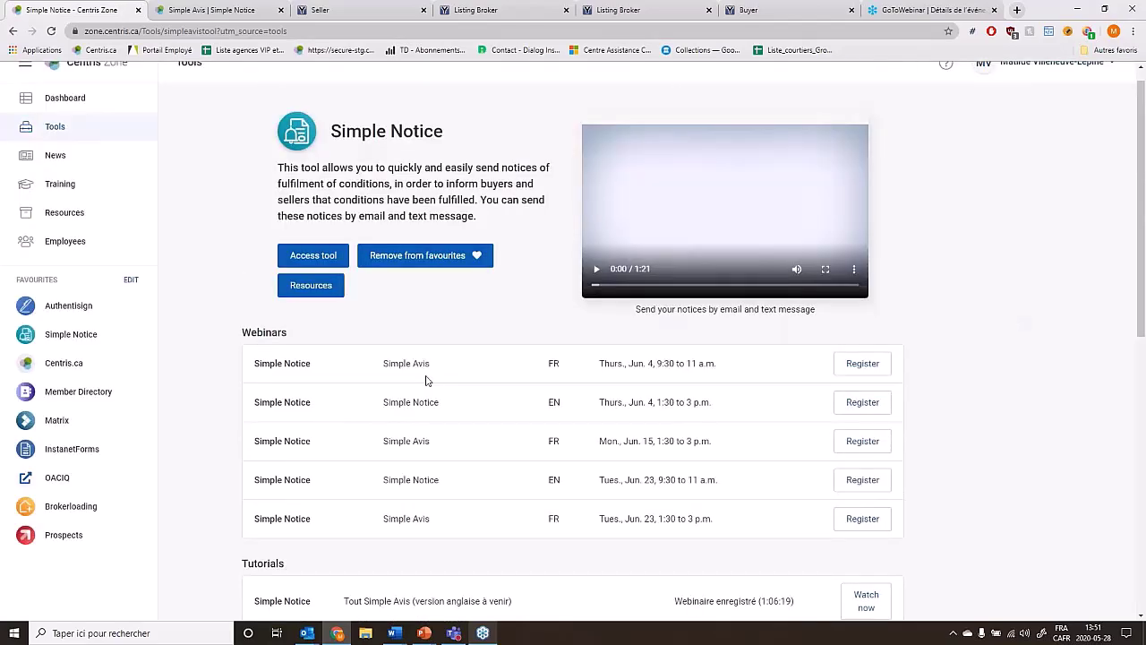
{"action": "left_click", "coordinate": [321, 286]}
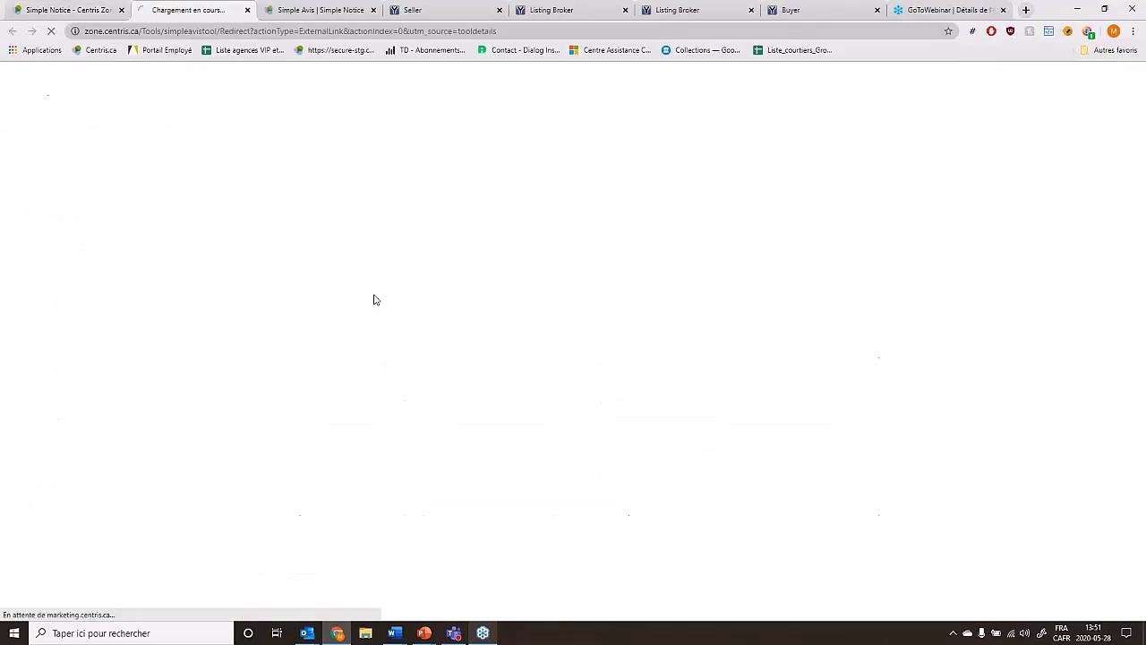
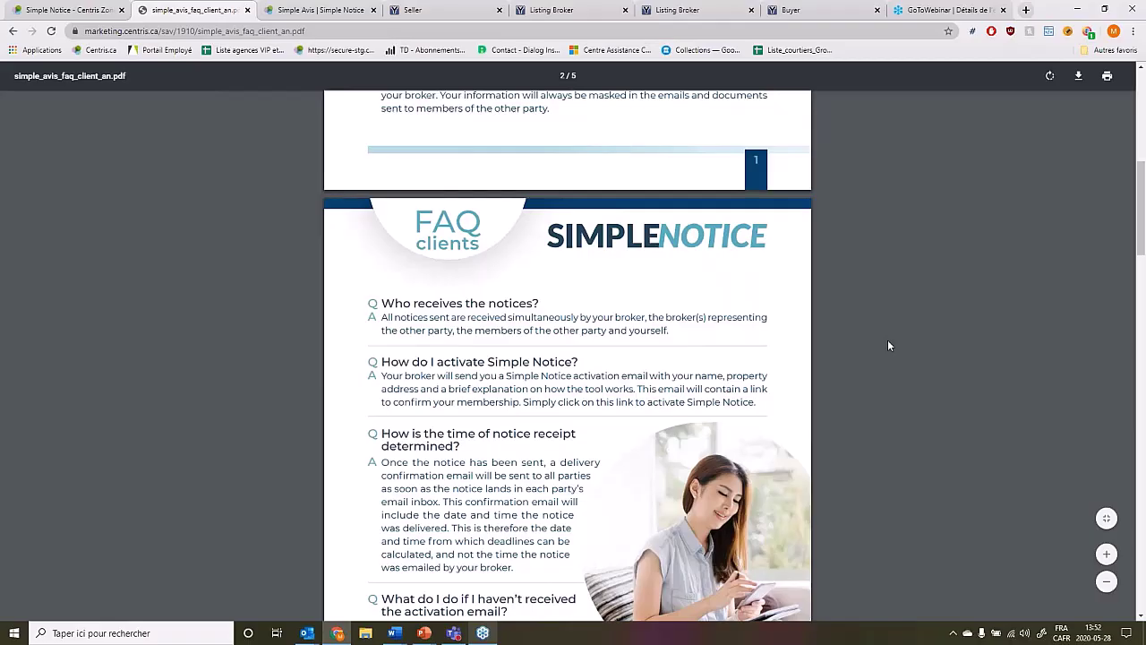
Scroll through the client FAQ PDF, then go back to simple_avis_ressources_an.pdf.
{"action": "scroll", "coordinate": [890, 346], "scroll_direction": "down", "scroll_amount": 4}
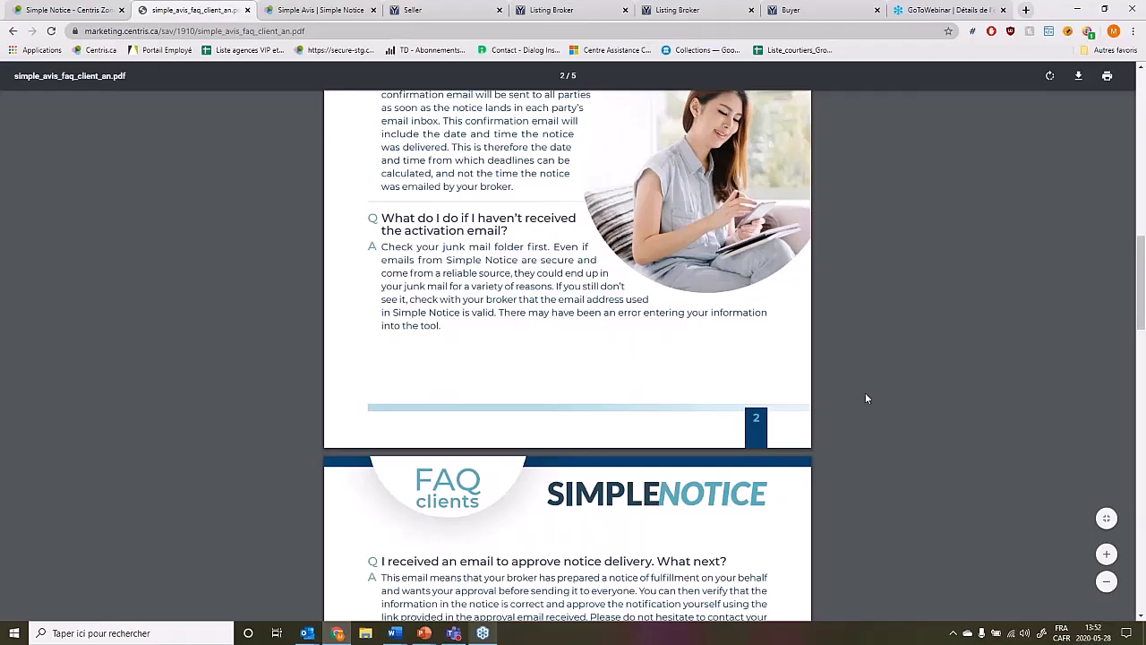
{"action": "scroll", "coordinate": [865, 395], "scroll_direction": "up", "scroll_amount": 5}
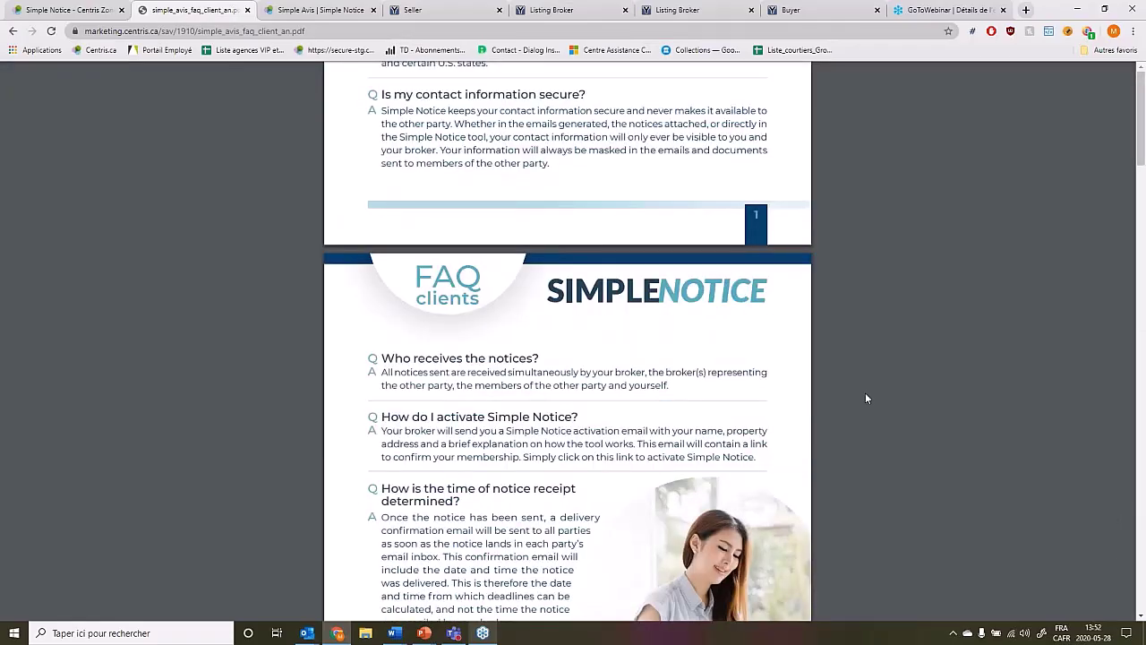
{"action": "key", "text": "alt+Left"}
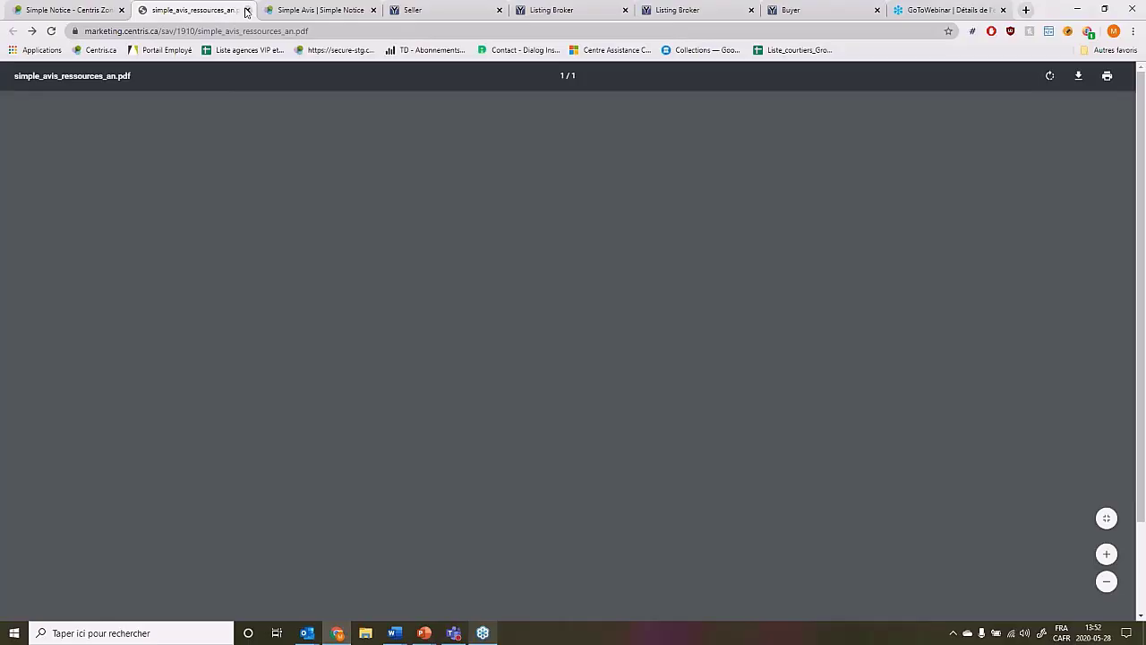
Close the simple_avis_ressources_an.pdf and GoToWebinar browser tabs.
{"action": "left_click", "coordinate": [247, 11]}
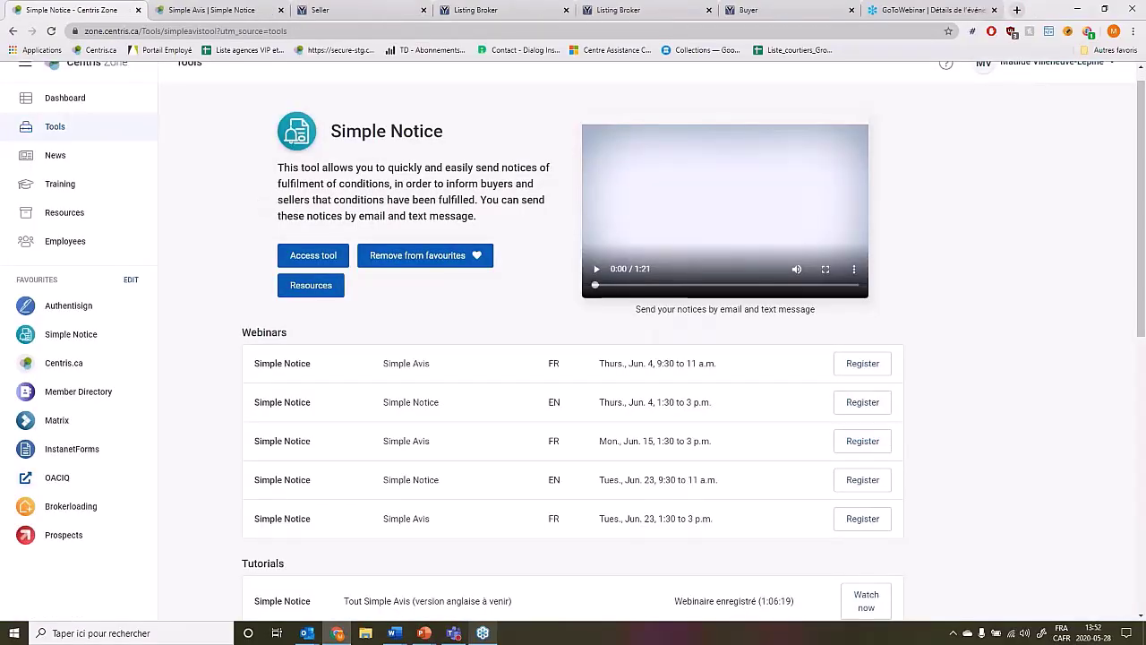
{"action": "left_click", "coordinate": [994, 10]}
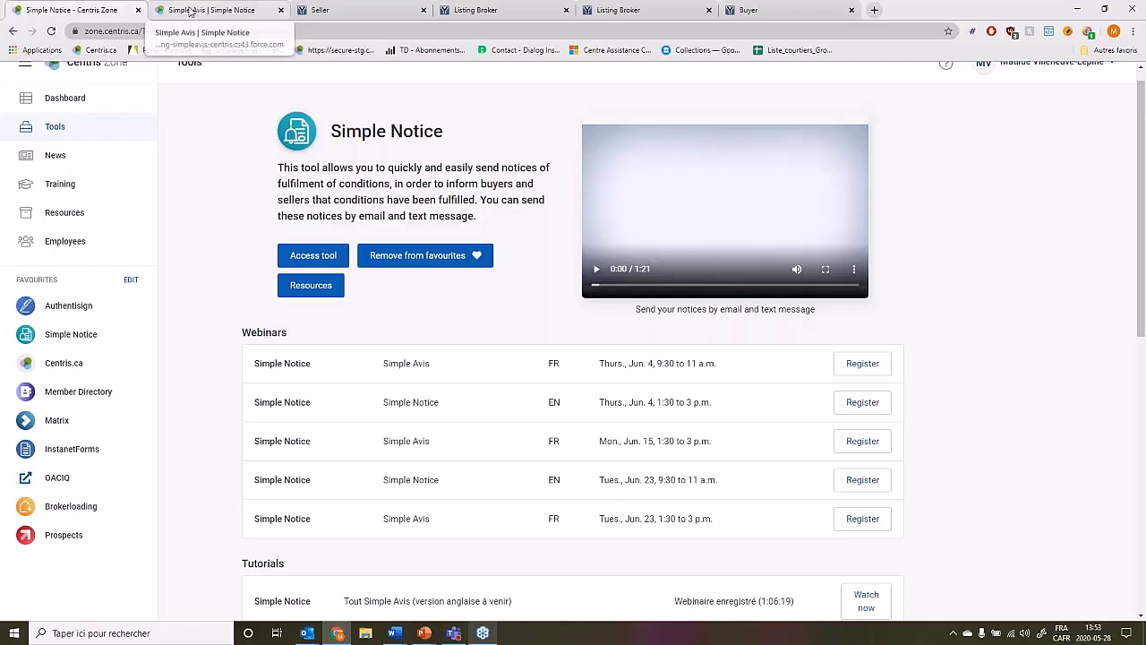
Open MY LISTINGS in the Simple Notice tool to see the six listings.
{"action": "left_click", "coordinate": [190, 11]}
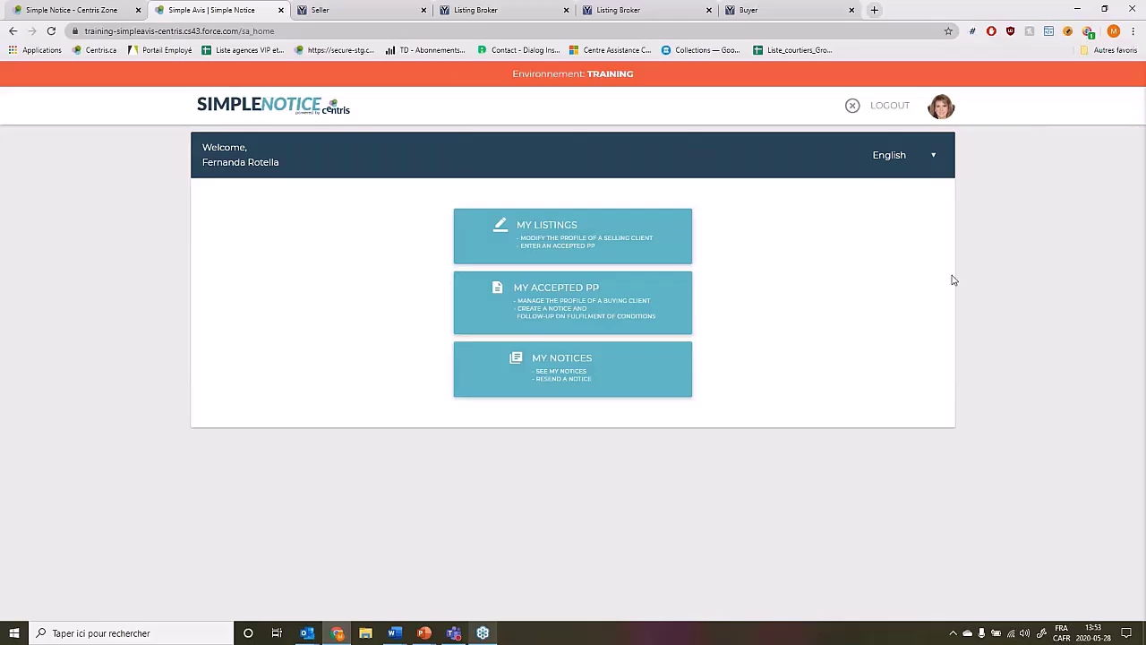
{"action": "left_click", "coordinate": [576, 252]}
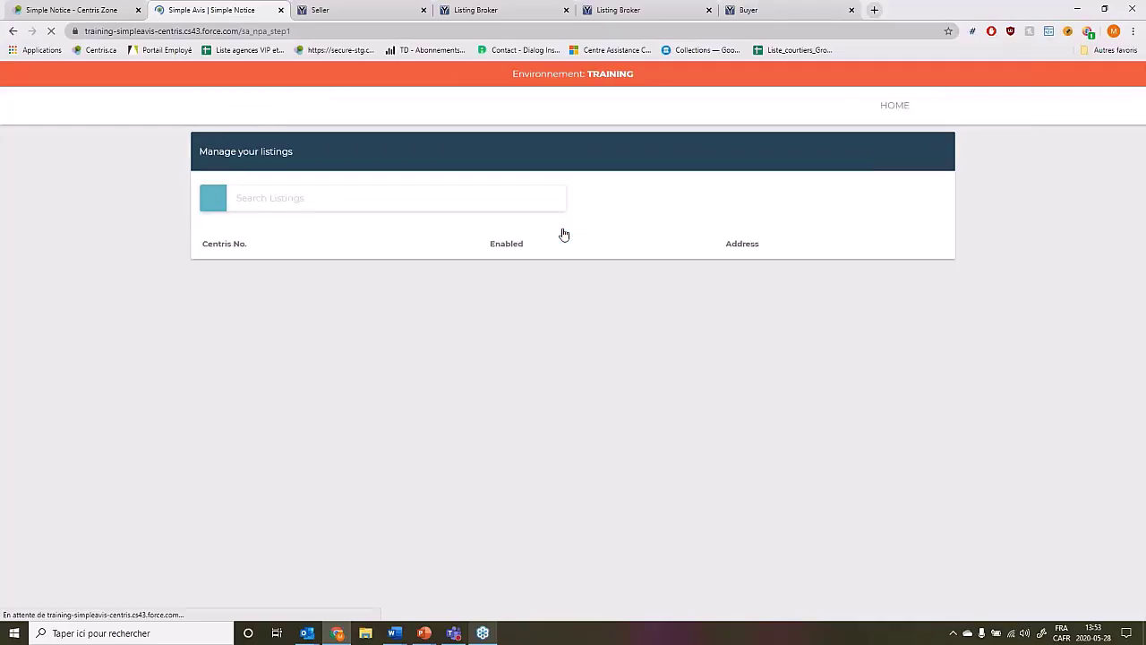
{"action": "left_click_drag", "start_coordinate": [315, 284], "coordinate": [428, 280]}
{"action": "left_click", "coordinate": [583, 269]}
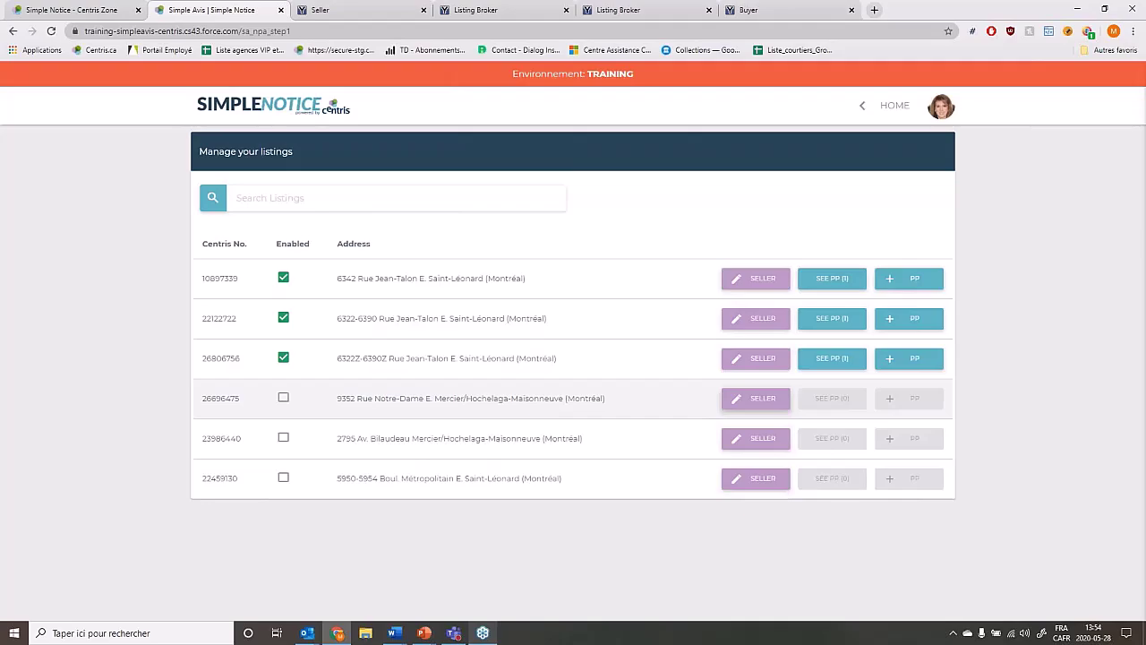
Look at listing 26696475's seller profile, then open the seller profile of listing 22459130.
{"action": "left_click", "coordinate": [756, 397]}
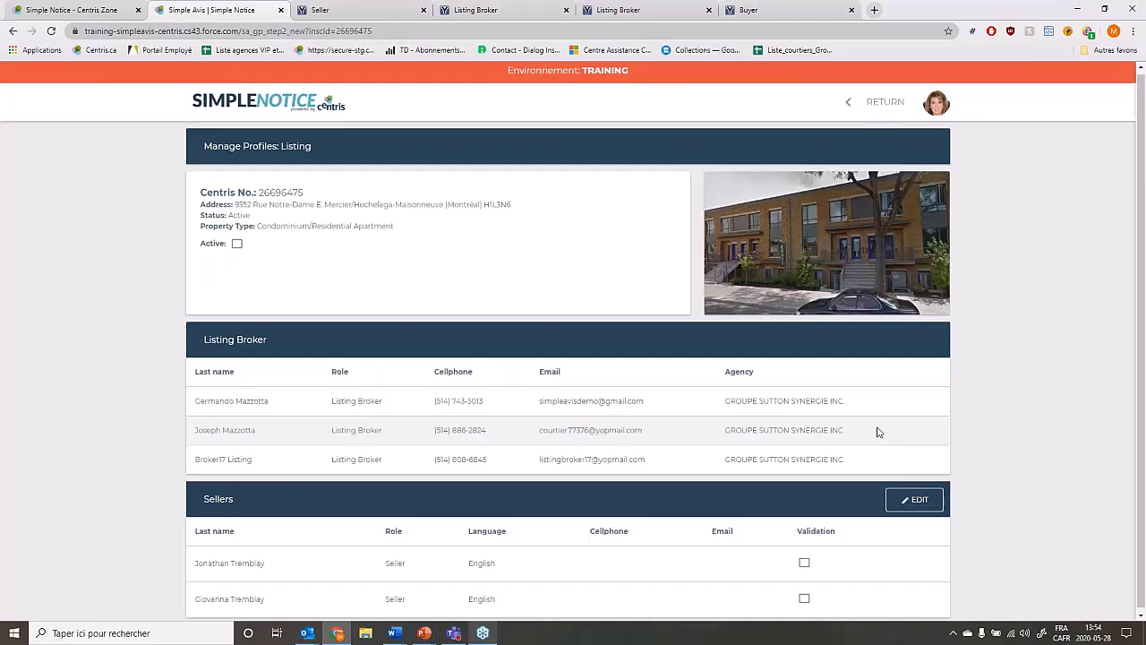
{"action": "scroll", "coordinate": [878, 432], "scroll_direction": "down", "scroll_amount": 1}
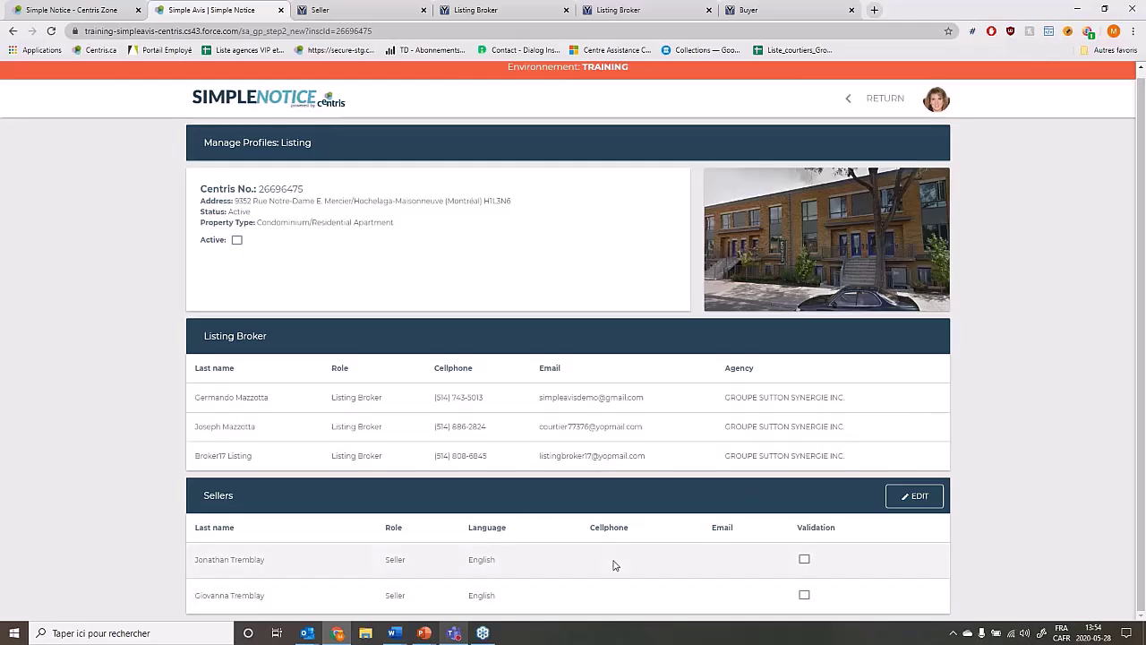
{"action": "left_click", "coordinate": [858, 108]}
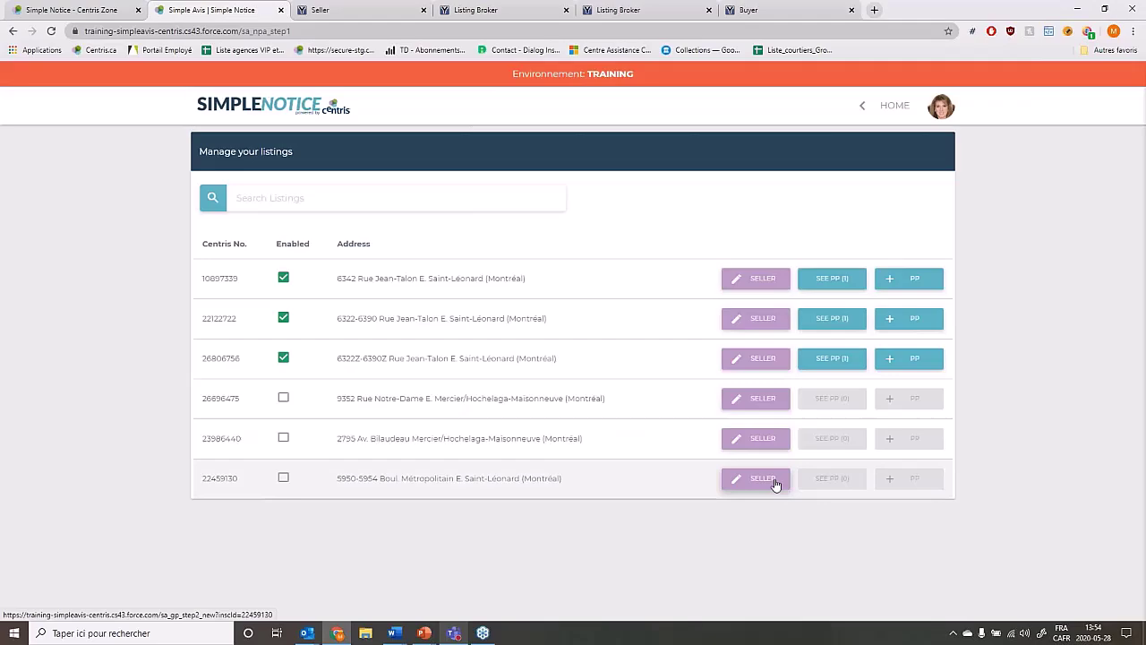
{"action": "left_click", "coordinate": [776, 484]}
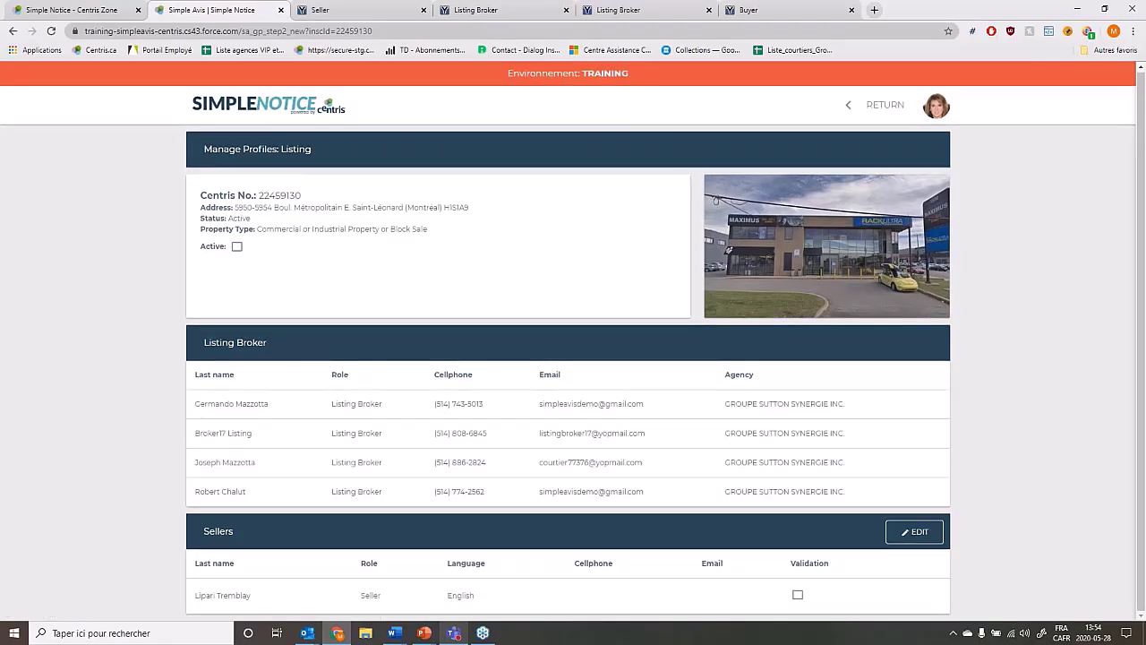
Edit the seller of listing 22459130: keep English, enter the seller's YOPmail address, and save.
{"action": "left_click", "coordinate": [918, 532]}
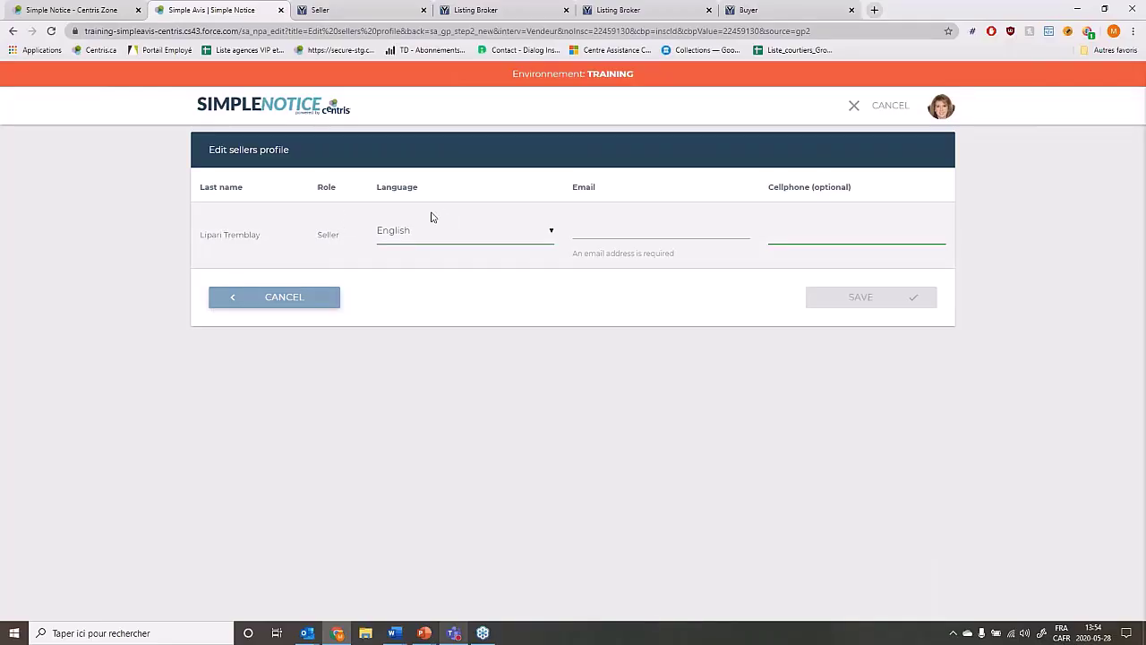
{"action": "left_click", "coordinate": [526, 237]}
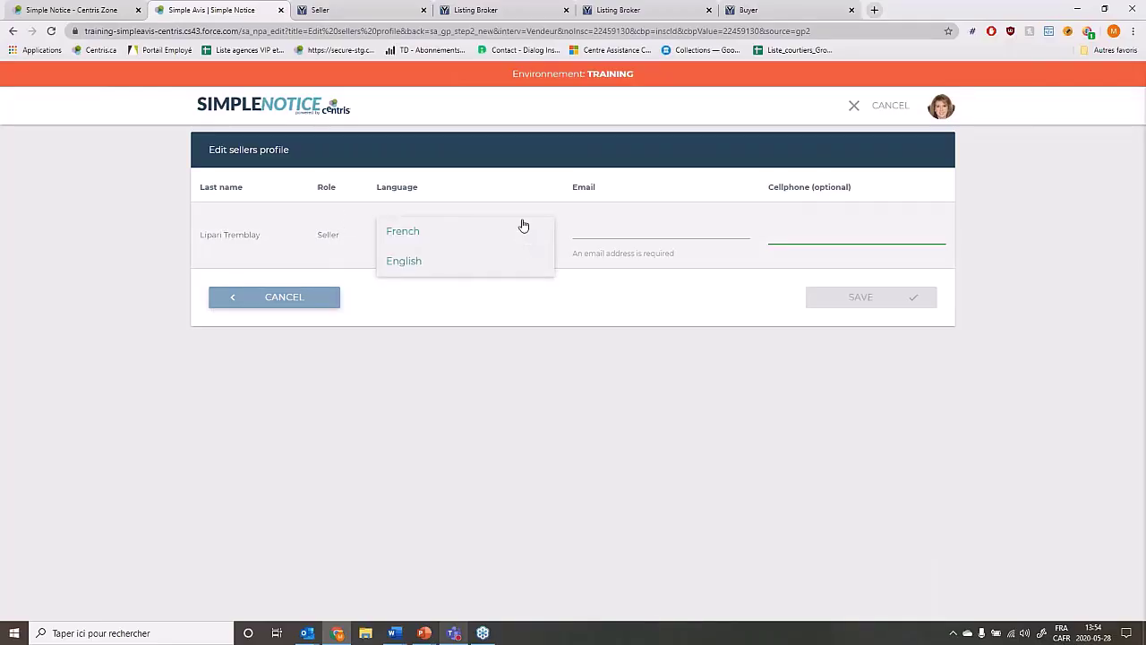
{"action": "left_click", "coordinate": [520, 258]}
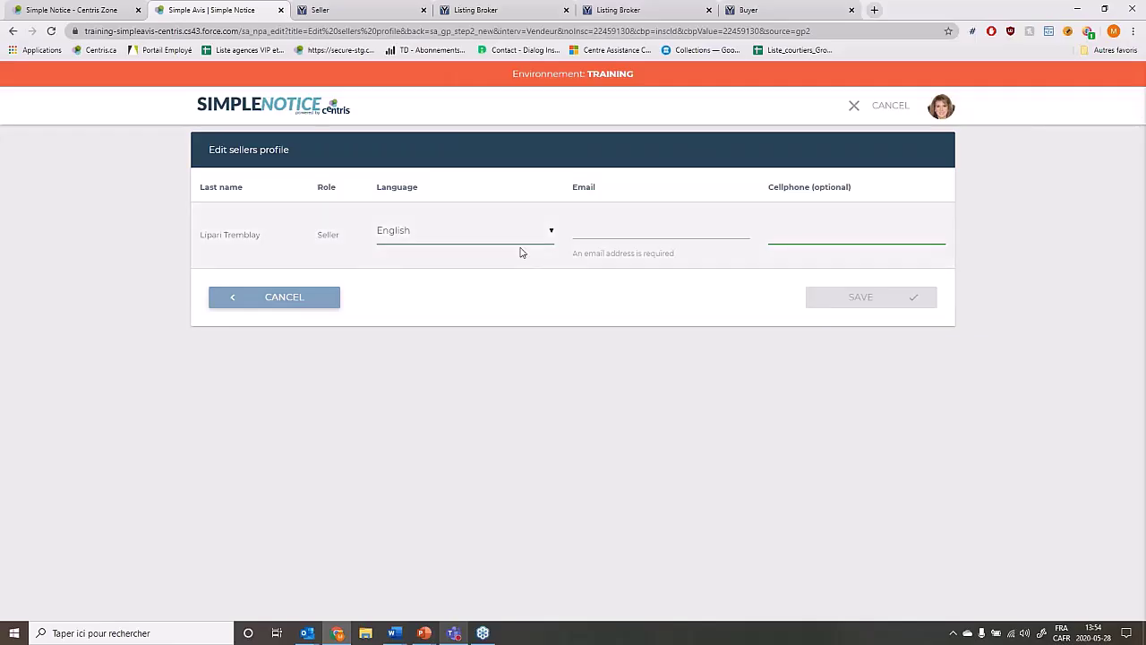
{"action": "left_click", "coordinate": [660, 230]}
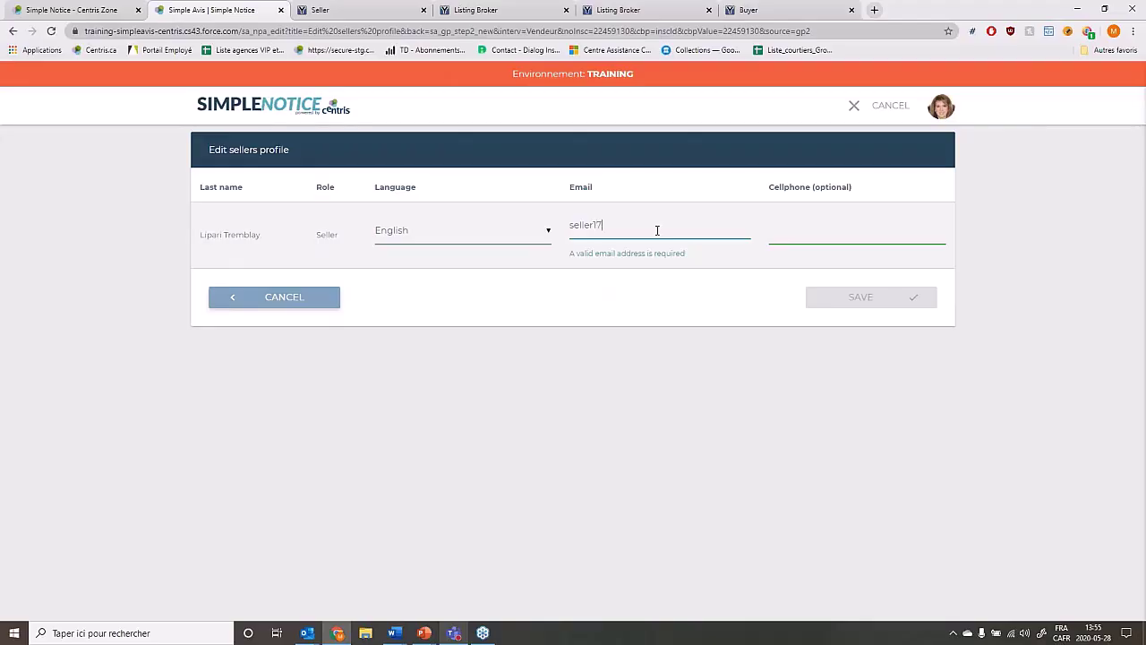
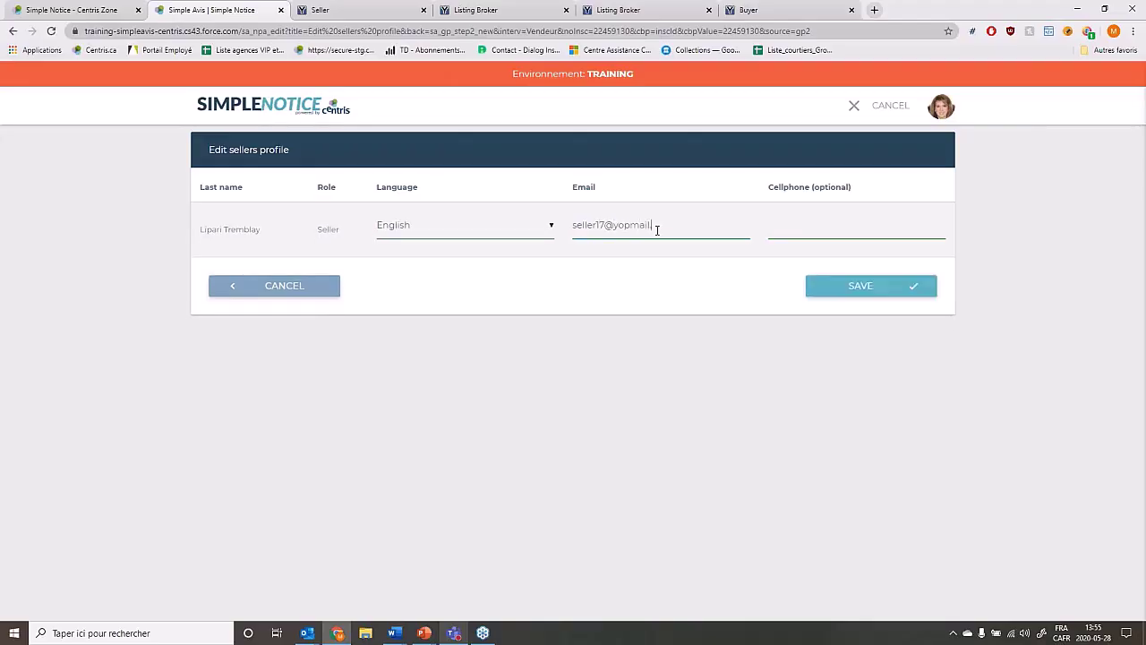
{"action": "left_click_drag", "start_coordinate": [614, 228], "coordinate": [670, 247]}
{"action": "left_click", "coordinate": [677, 260]}
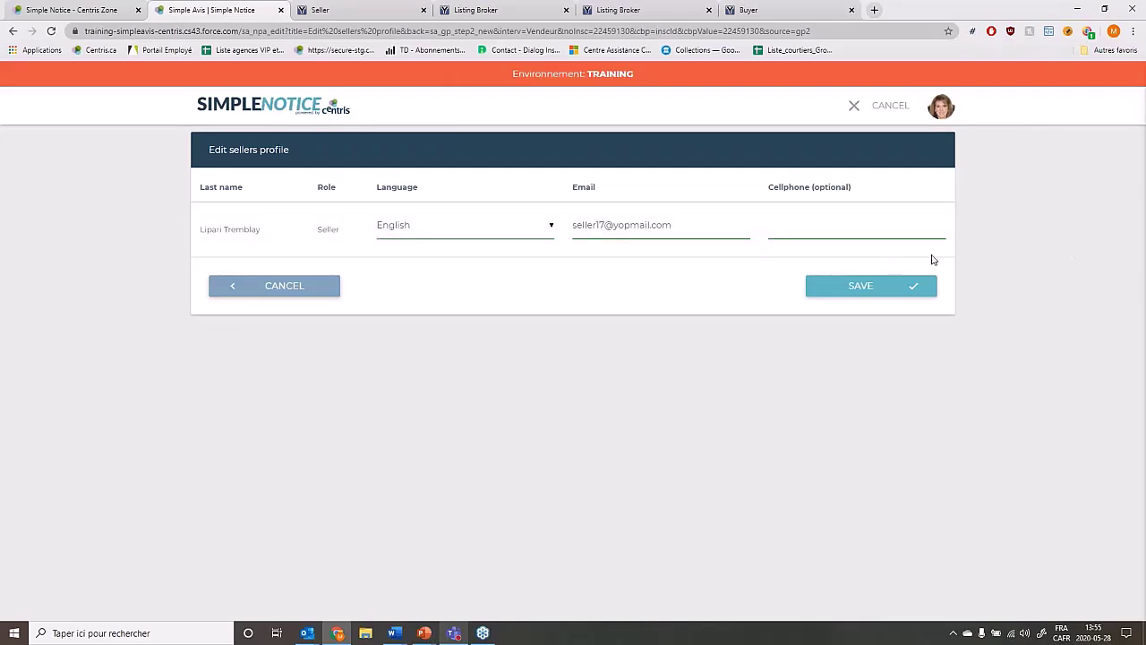
{"action": "left_click", "coordinate": [774, 227]}
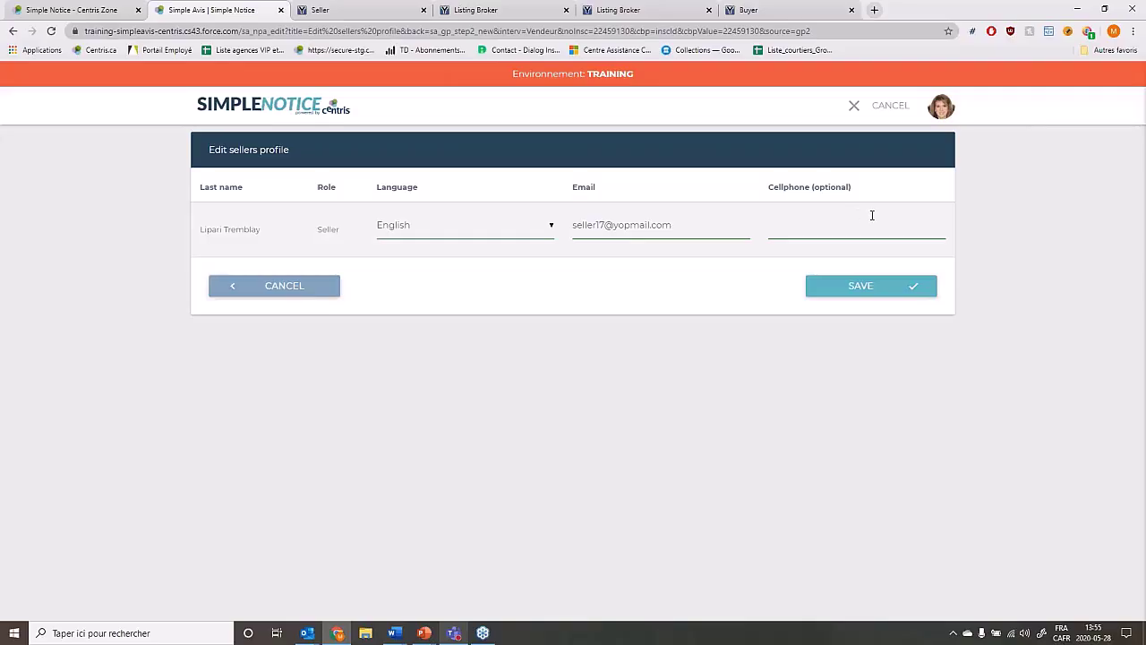
{"action": "left_click", "coordinate": [857, 297]}
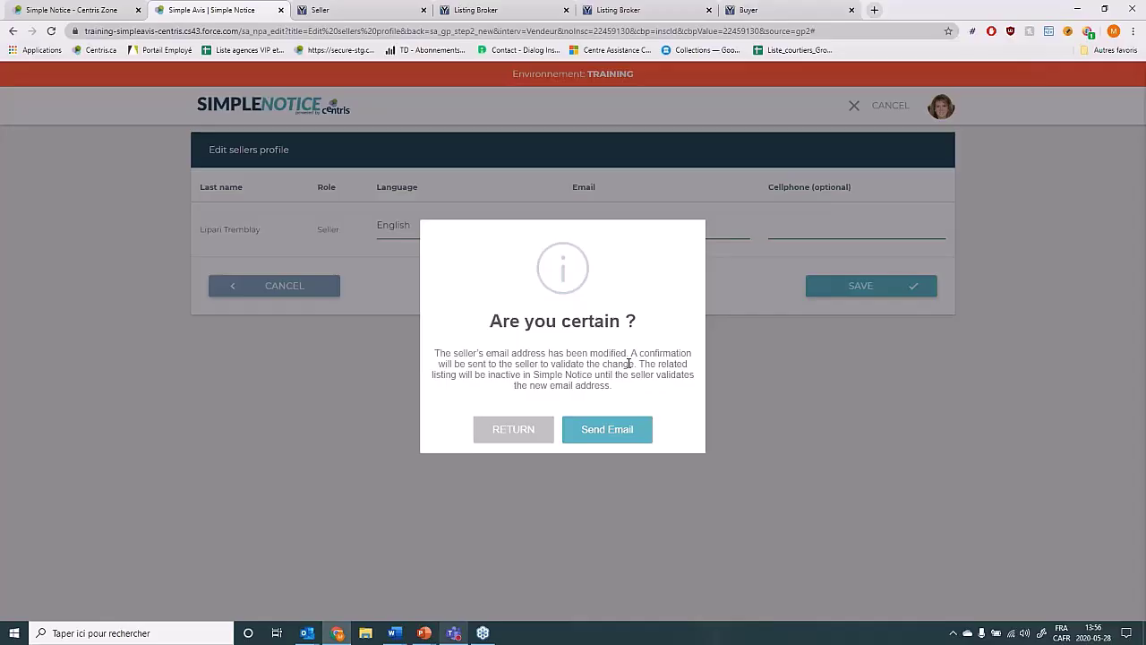
Confirm with Send Email so the seller receives the validation e-mail.
{"action": "left_click", "coordinate": [636, 446]}
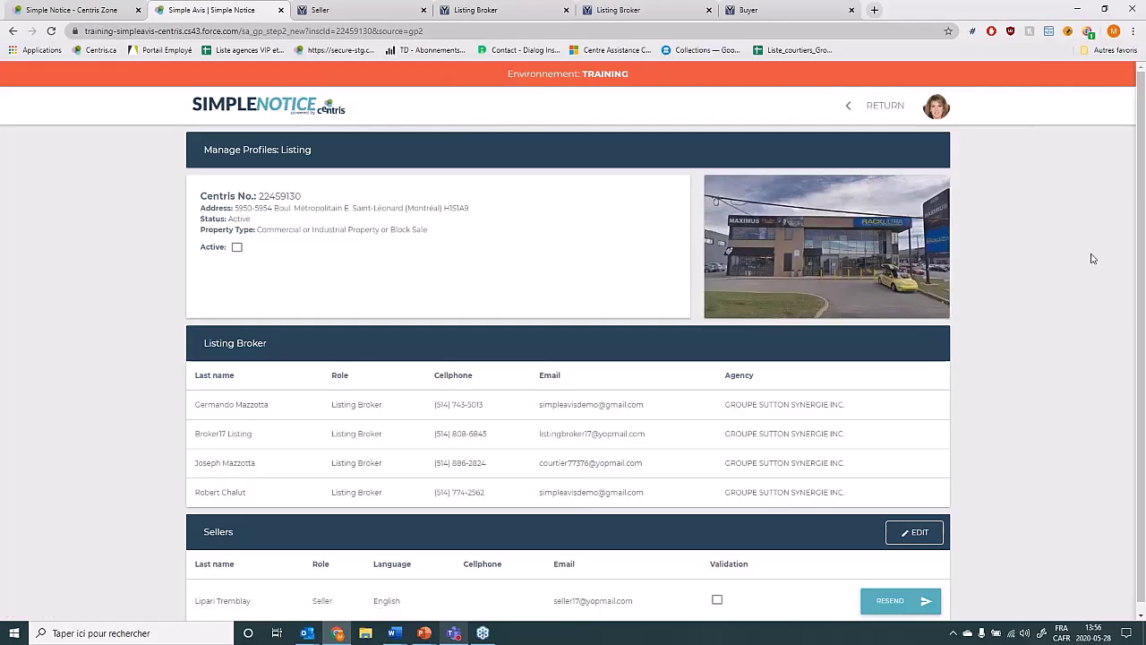
{"action": "scroll", "coordinate": [1091, 258], "scroll_direction": "down", "scroll_amount": 1}
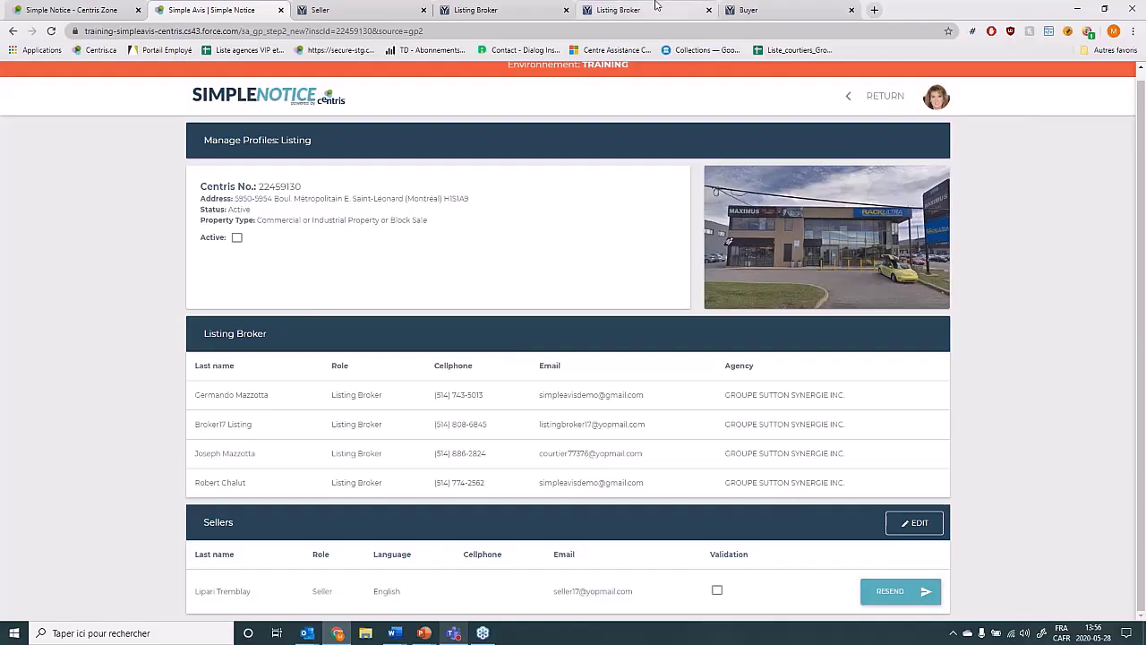
Read the activation e-mail in the seller's YOPmail inbox, highlighting the property address and privacy note.
{"action": "left_click", "coordinate": [366, 10]}
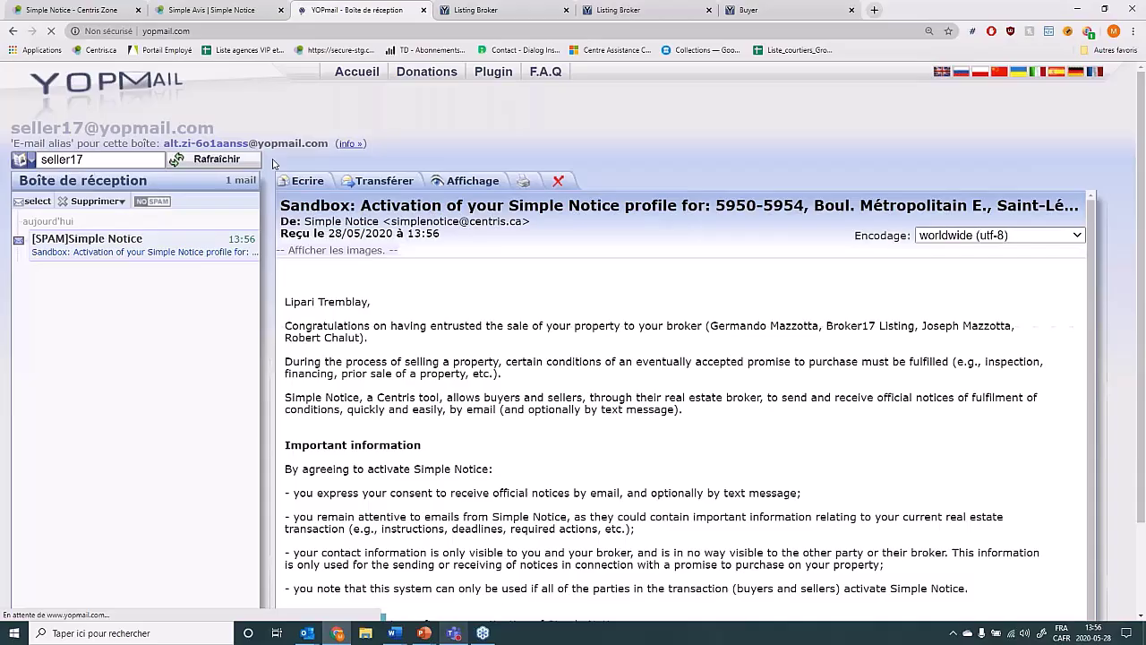
{"action": "left_click_drag", "start_coordinate": [715, 205], "coordinate": [1030, 205]}
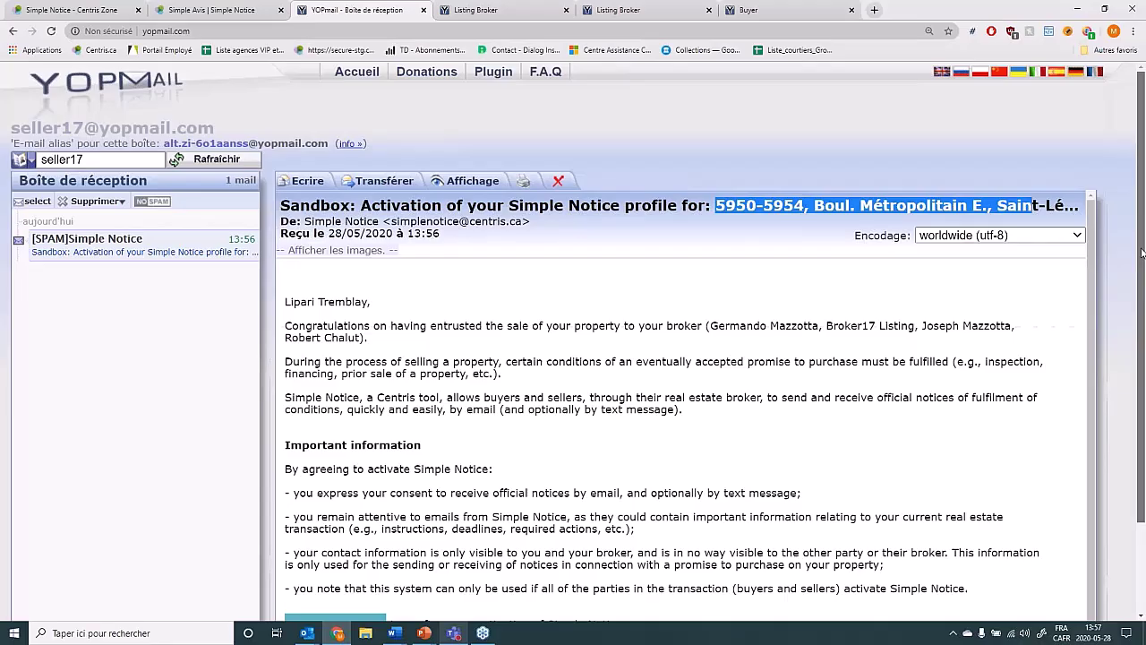
{"action": "left_click_drag", "start_coordinate": [1142, 253], "coordinate": [1143, 275]}
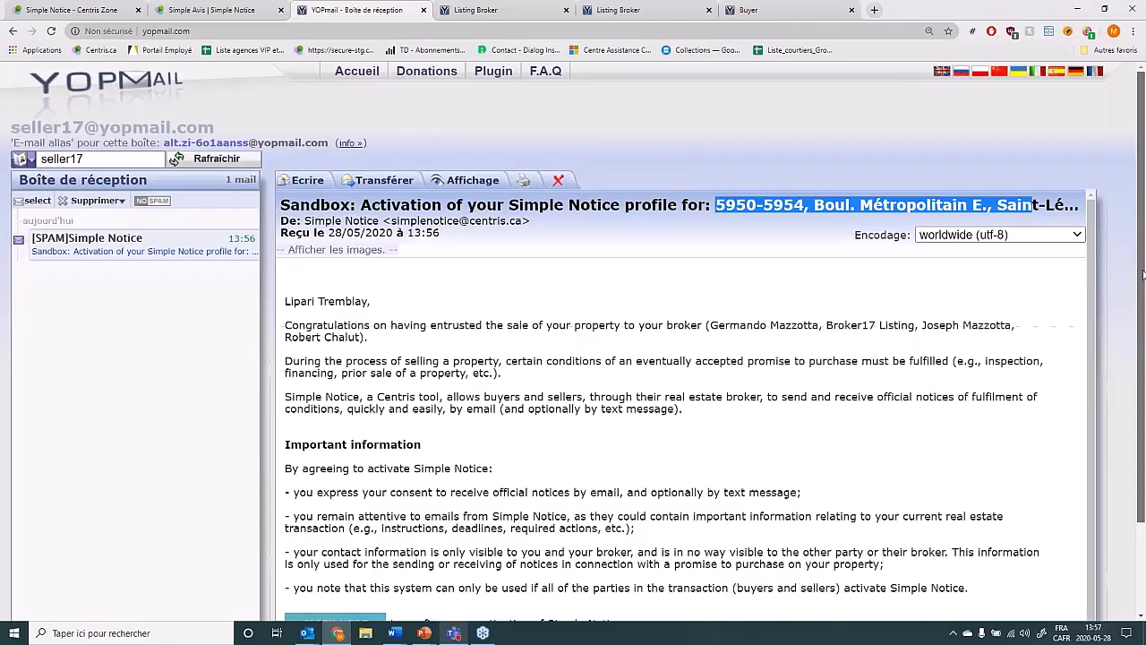
{"action": "left_click_drag", "start_coordinate": [1144, 275], "coordinate": [1144, 347]}
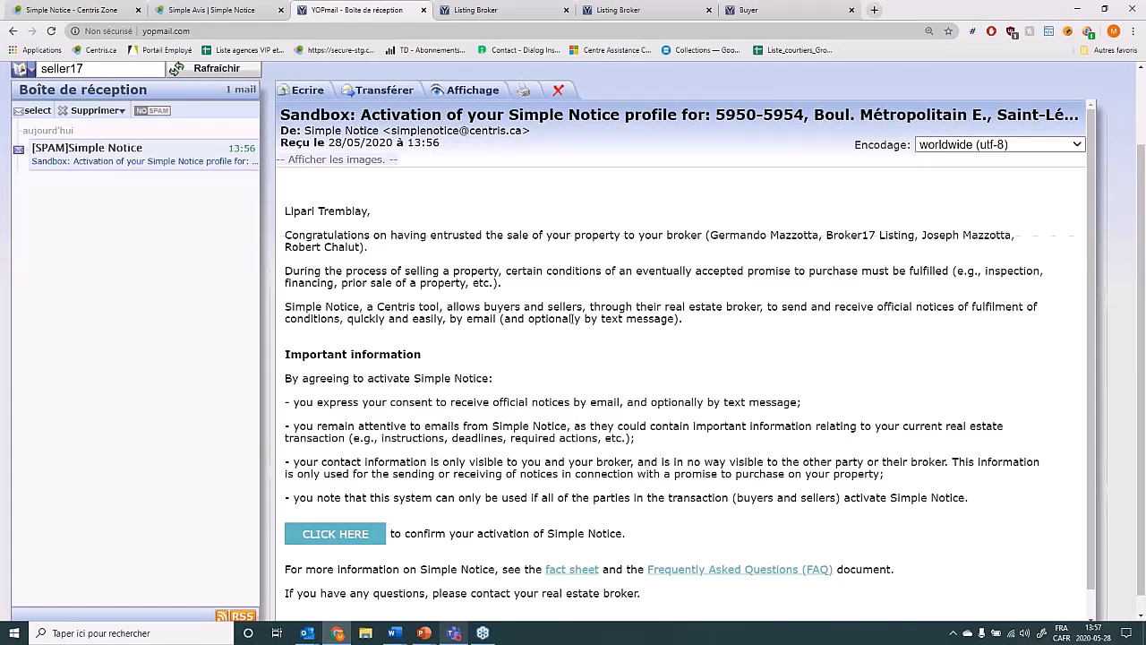
{"action": "scroll", "coordinate": [574, 318], "scroll_direction": "down", "scroll_amount": 1}
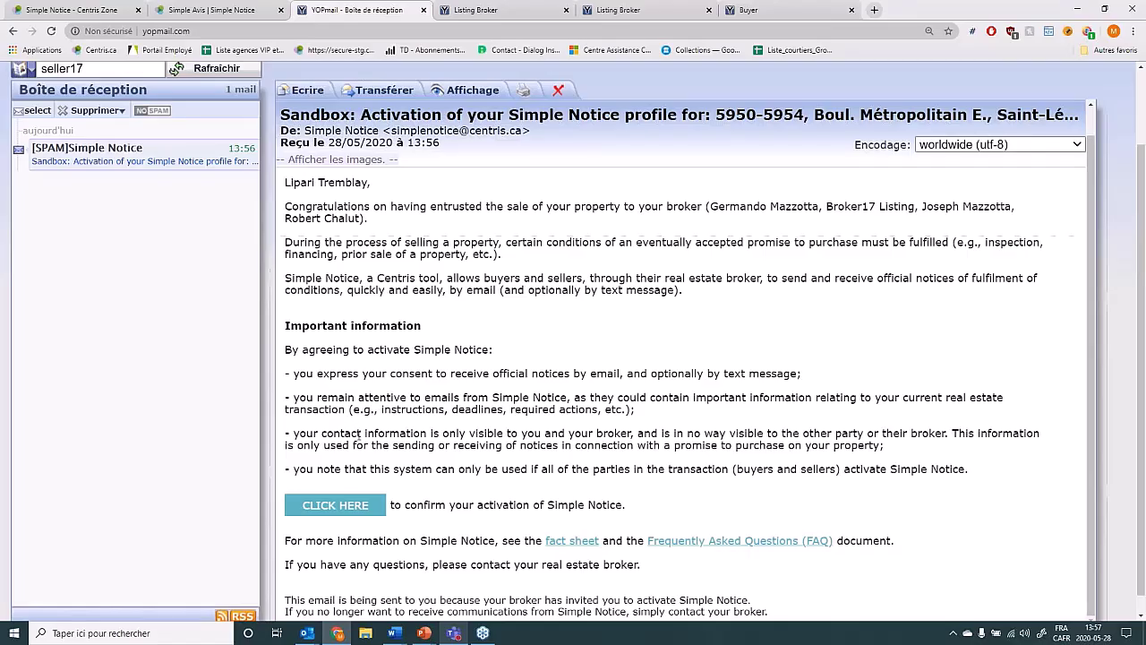
{"action": "left_click_drag", "start_coordinate": [347, 434], "coordinate": [947, 433]}
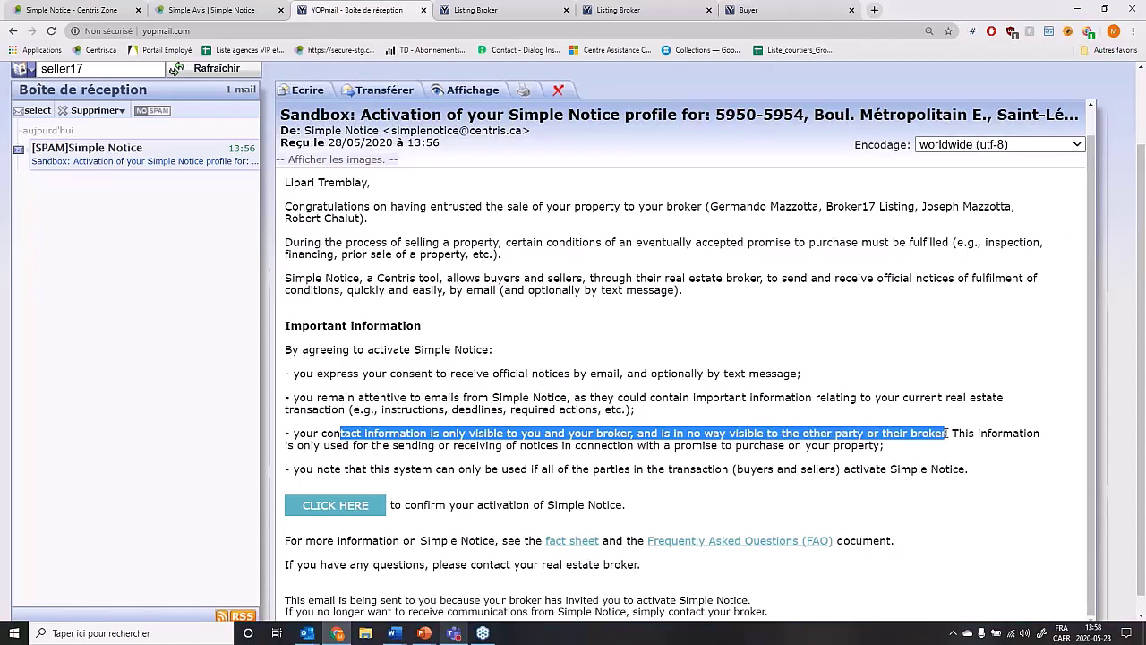
{"action": "left_click", "coordinate": [992, 470]}
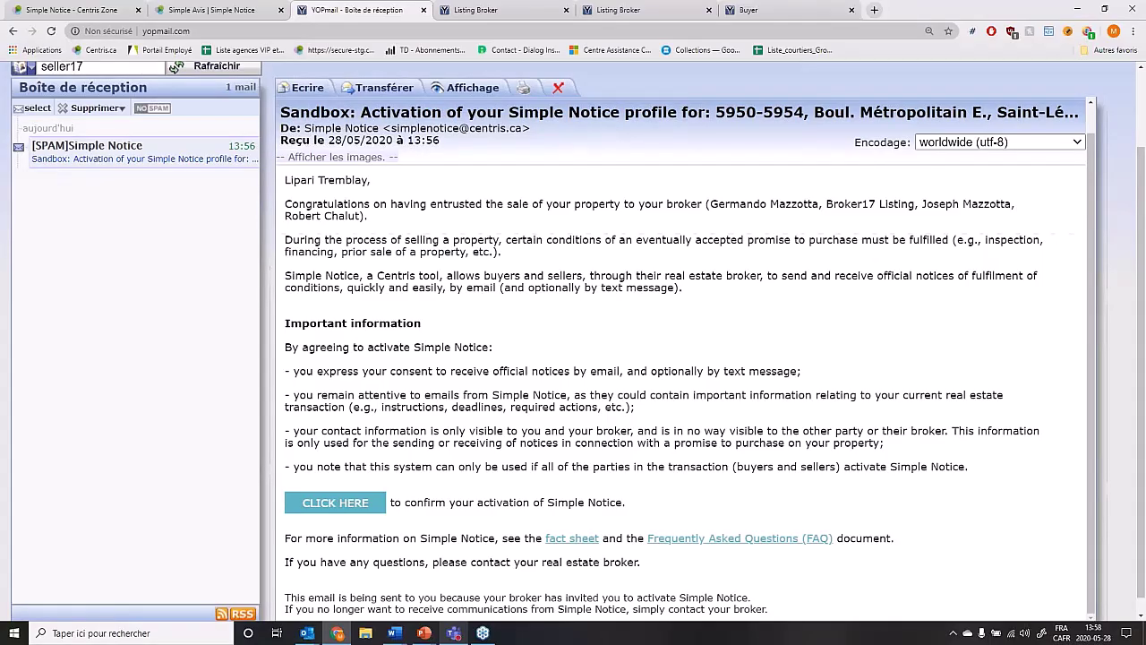
{"action": "scroll", "coordinate": [573, 340], "scroll_direction": "down", "scroll_amount": 1}
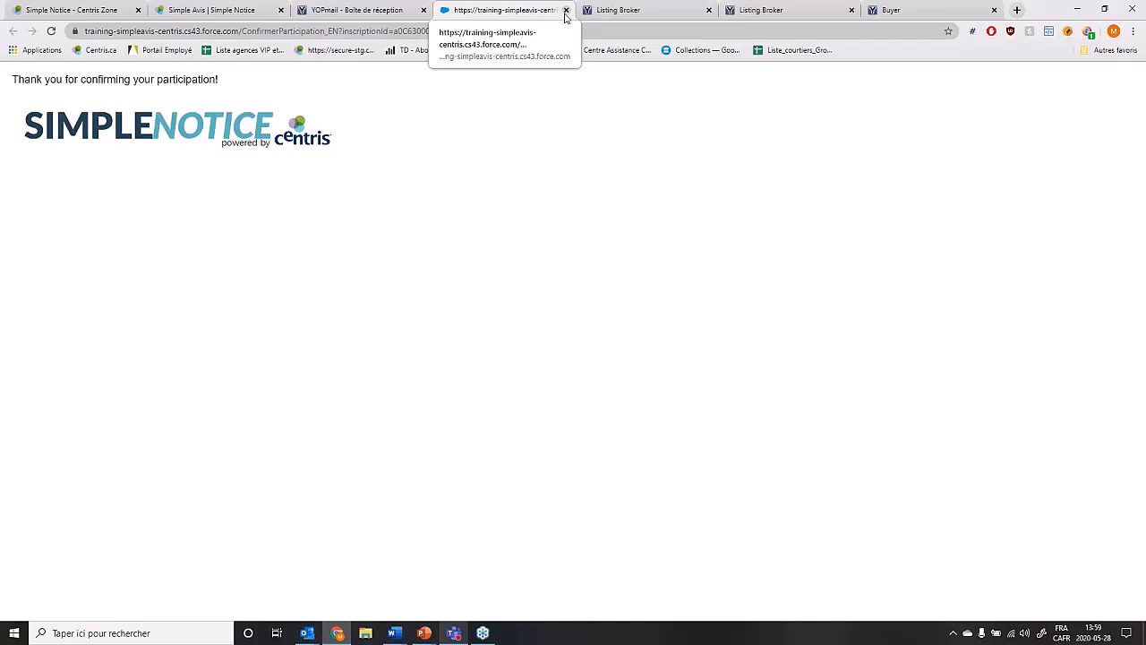
Close the participation confirmation tab and return to Manage your listings from the listing profile.
{"action": "left_click", "coordinate": [565, 10]}
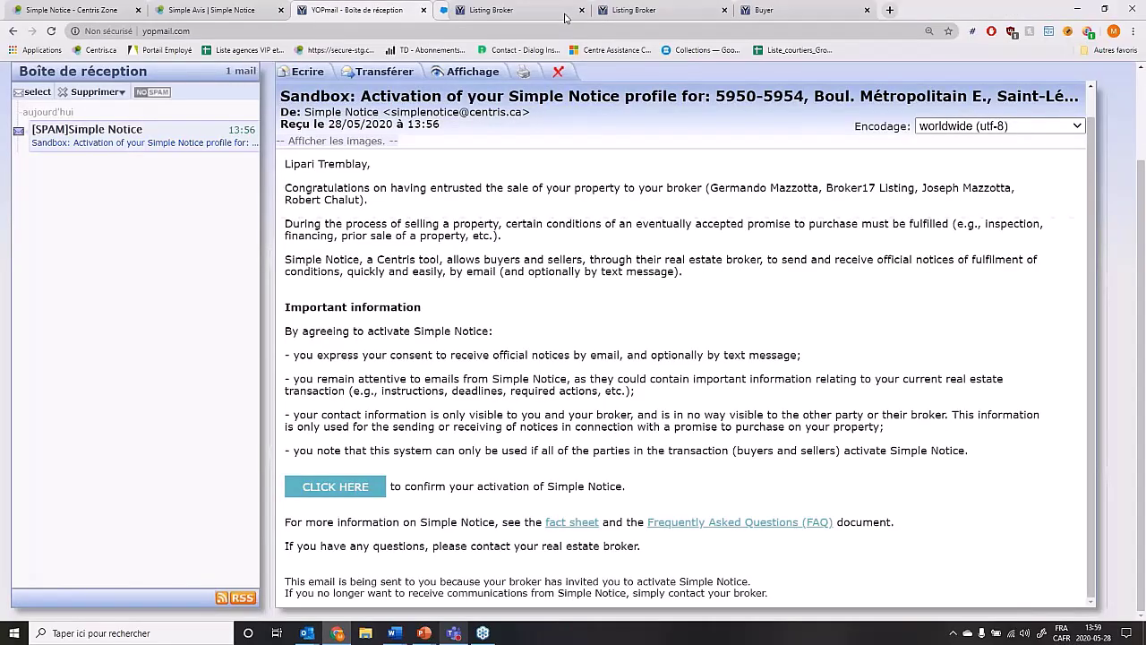
{"action": "left_click", "coordinate": [215, 11]}
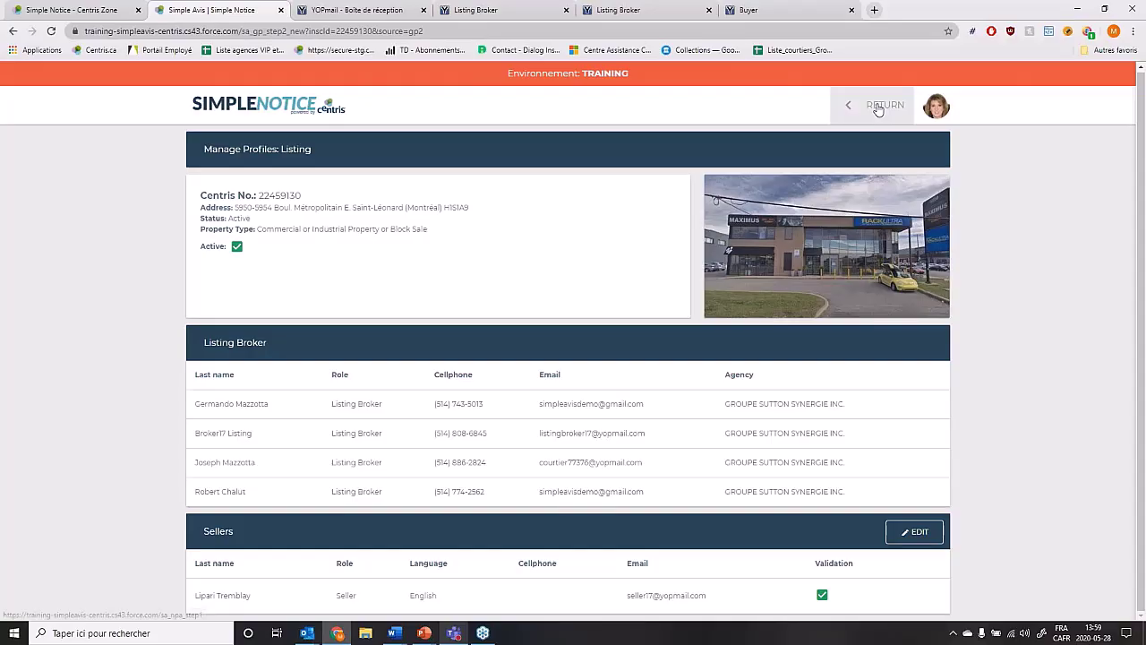
{"action": "left_click", "coordinate": [879, 106]}
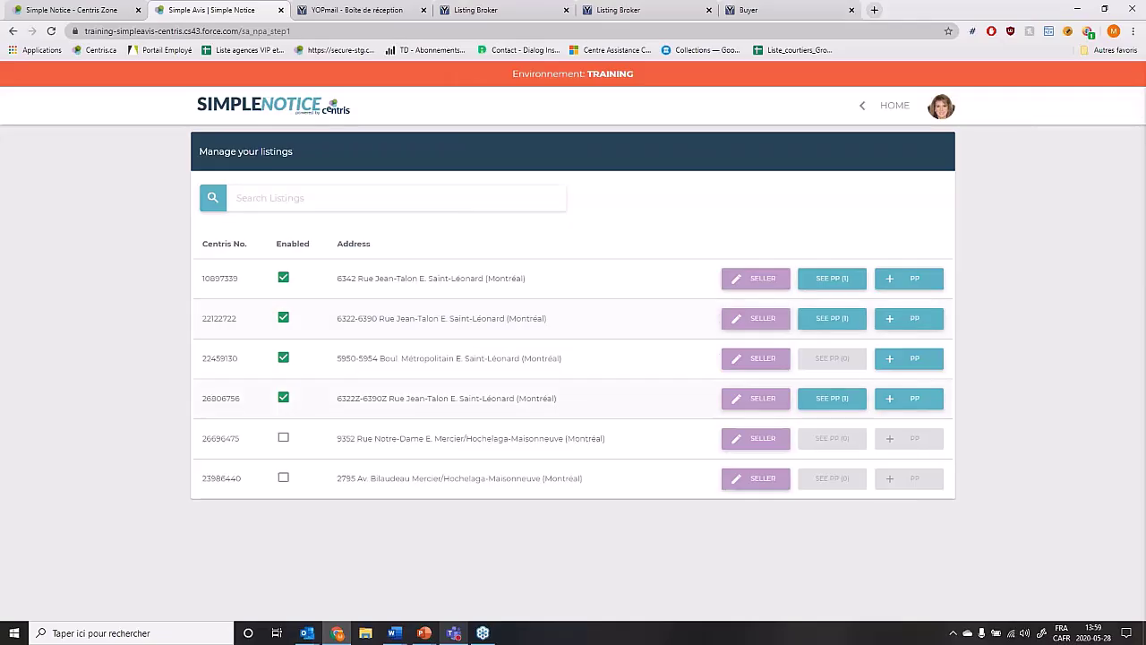
{"action": "left_click_drag", "start_coordinate": [389, 358], "coordinate": [545, 361]}
Start a new accepted promise to purchase on listing 22459130 with number PP 23456.
{"action": "left_click", "coordinate": [660, 363]}
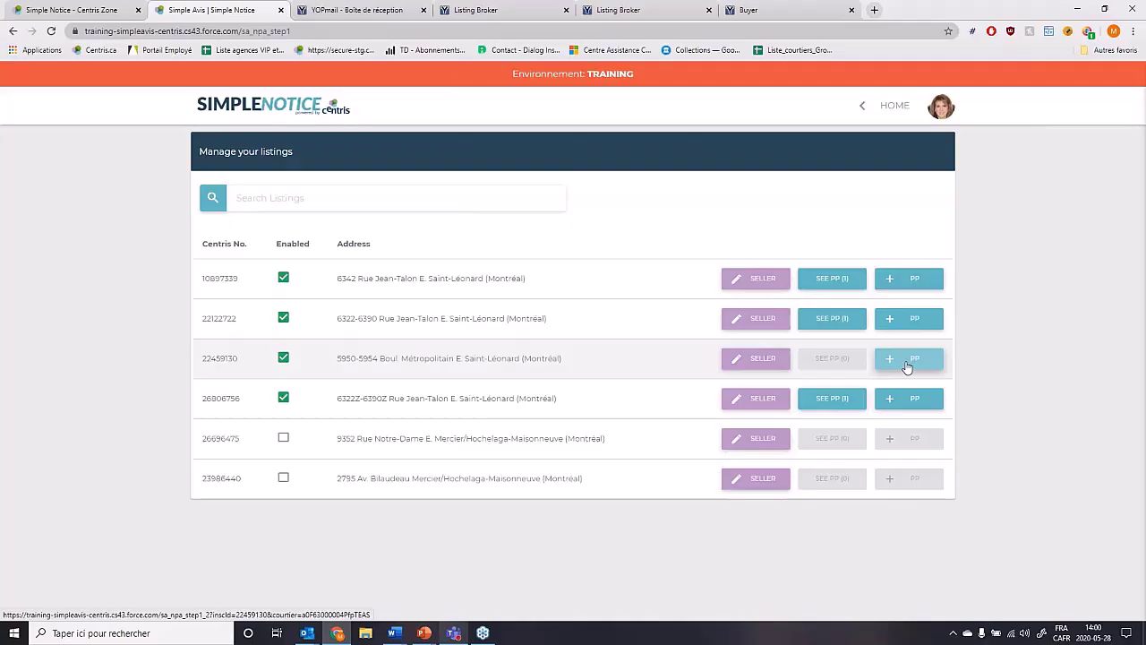
{"action": "left_click", "coordinate": [907, 365]}
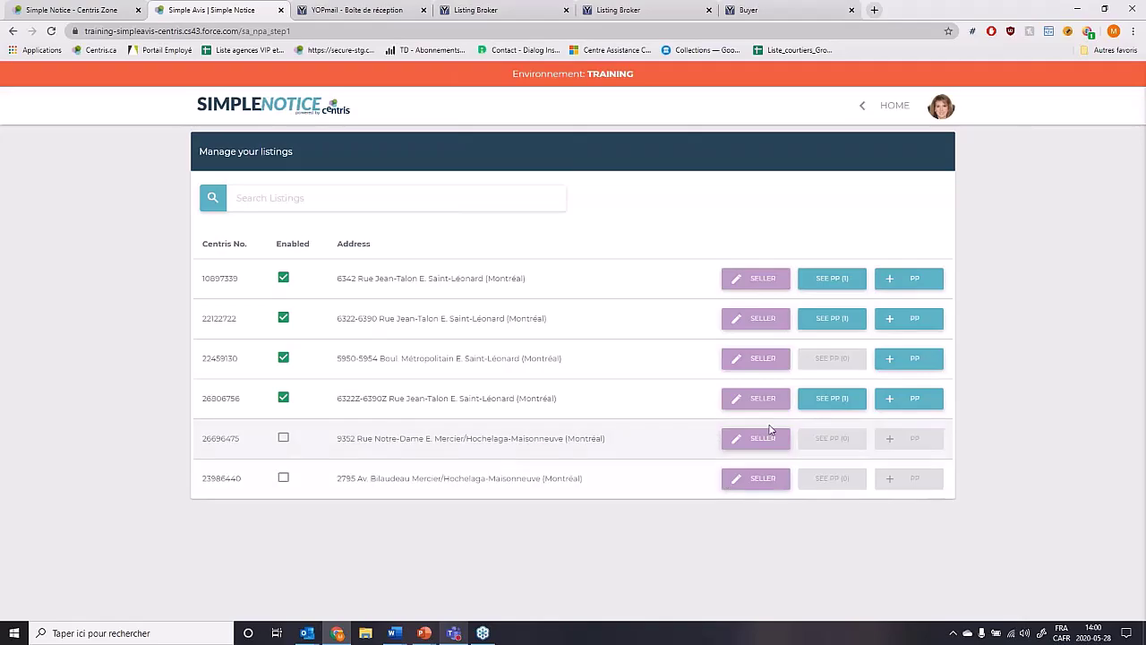
{"action": "left_click", "coordinate": [925, 363]}
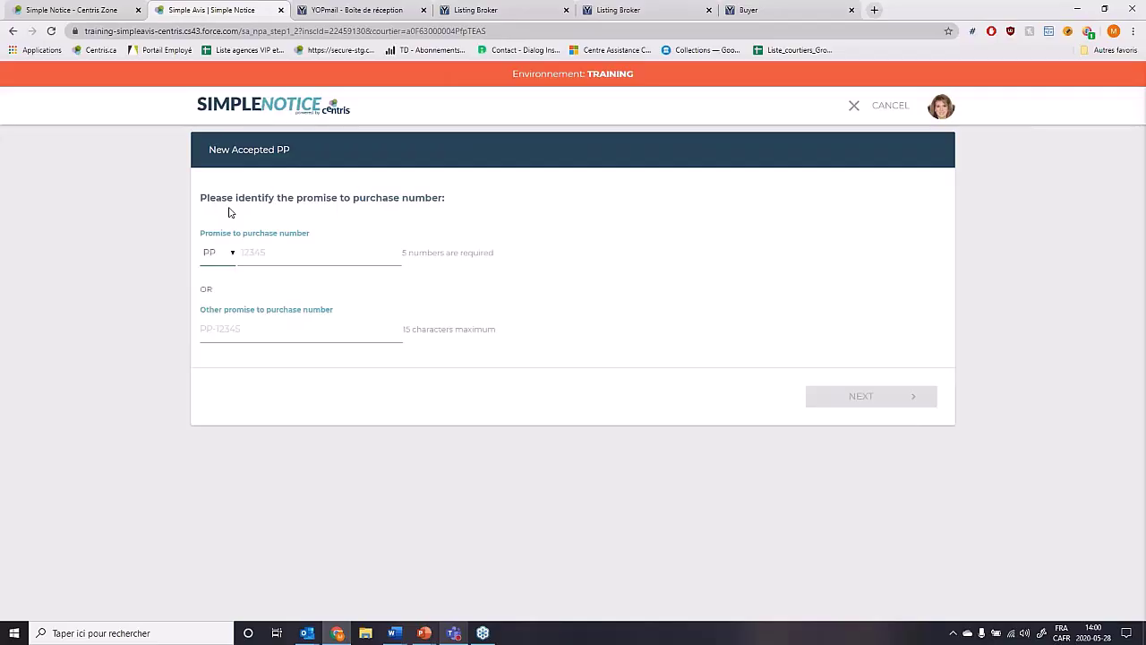
{"action": "left_click", "coordinate": [231, 256]}
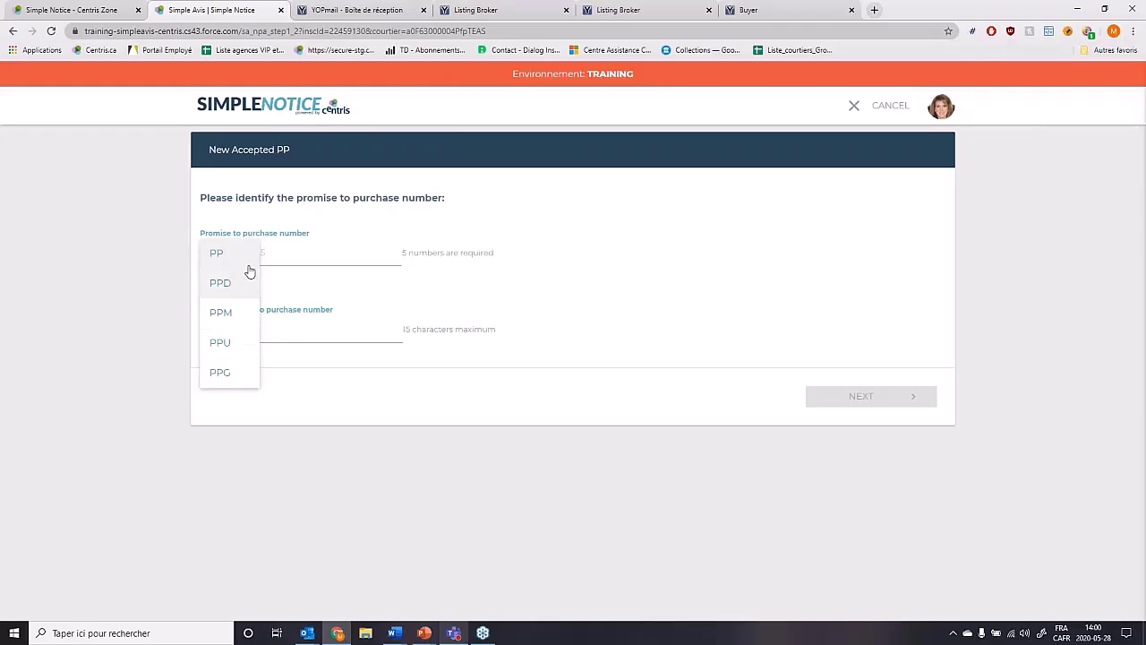
{"action": "left_click", "coordinate": [284, 256]}
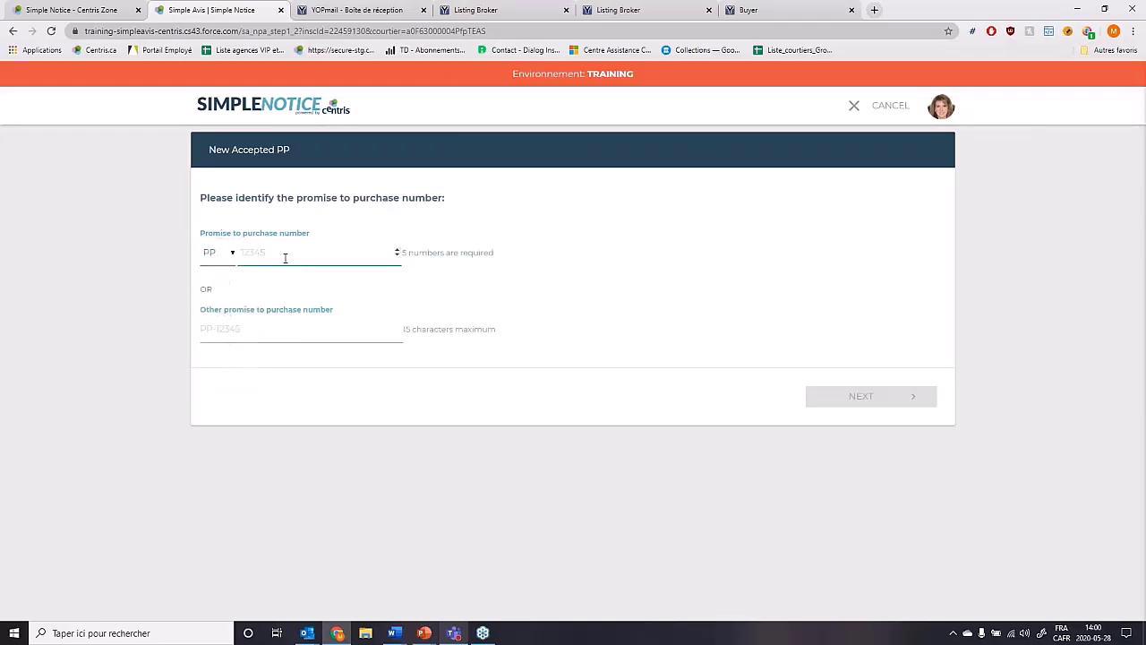
{"action": "type", "text": "23456"}
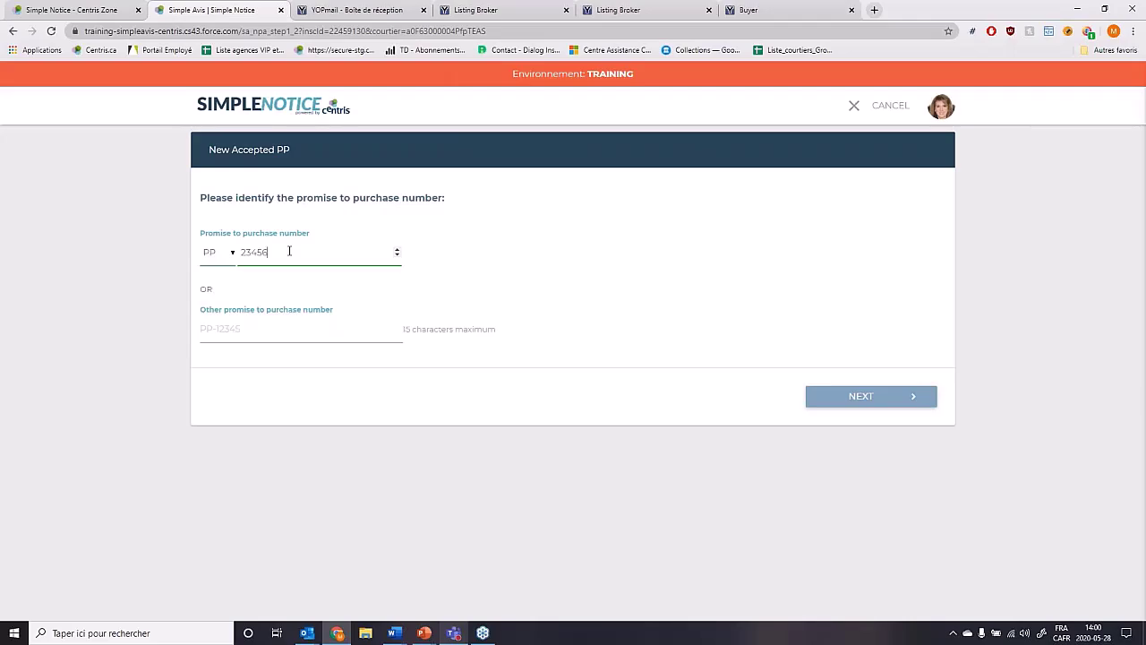
{"action": "left_click", "coordinate": [212, 332]}
Submit the PP number and accept the brokers-and-seller notice validation page.
{"action": "left_click", "coordinate": [896, 407]}
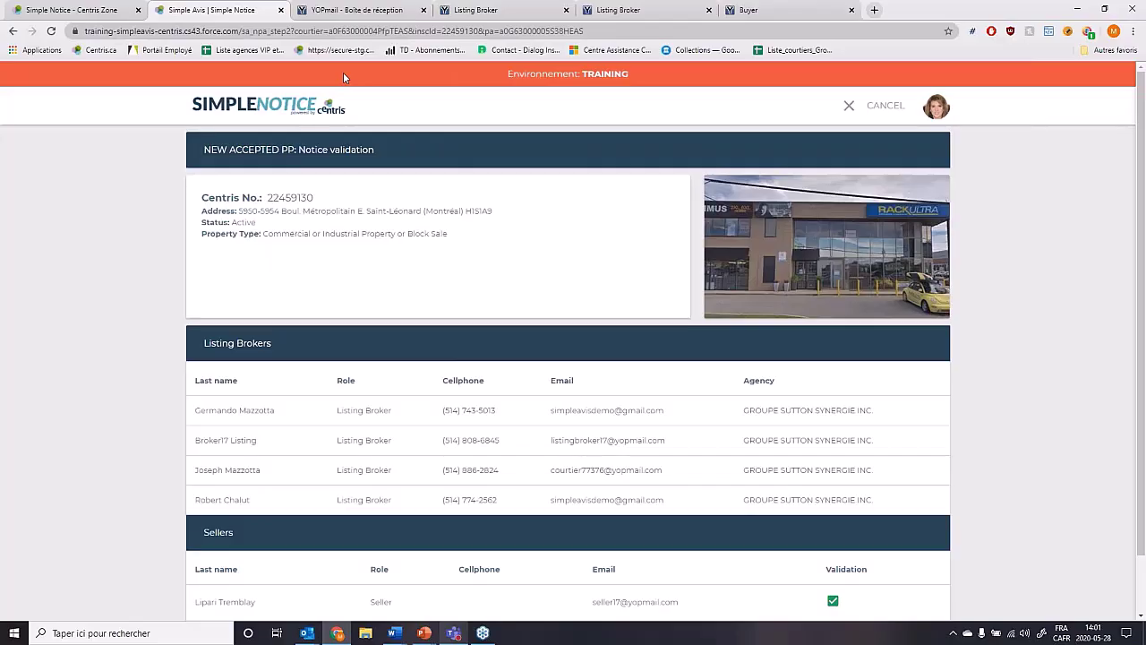
{"action": "scroll", "coordinate": [458, 199], "scroll_direction": "down", "scroll_amount": 1}
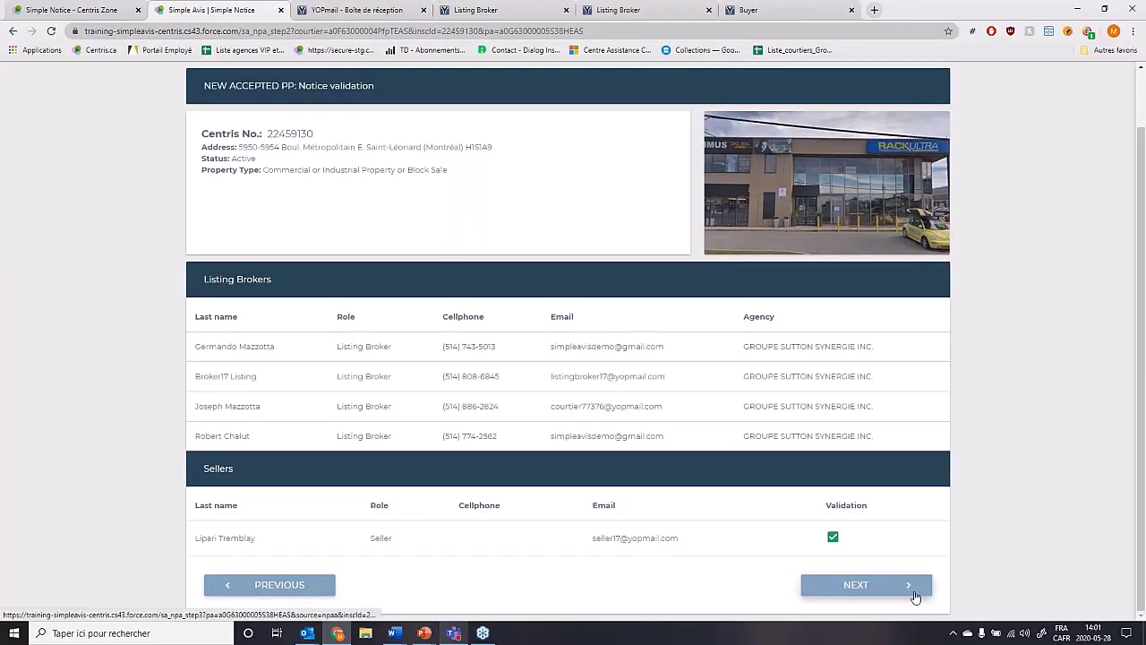
{"action": "left_click", "coordinate": [913, 590]}
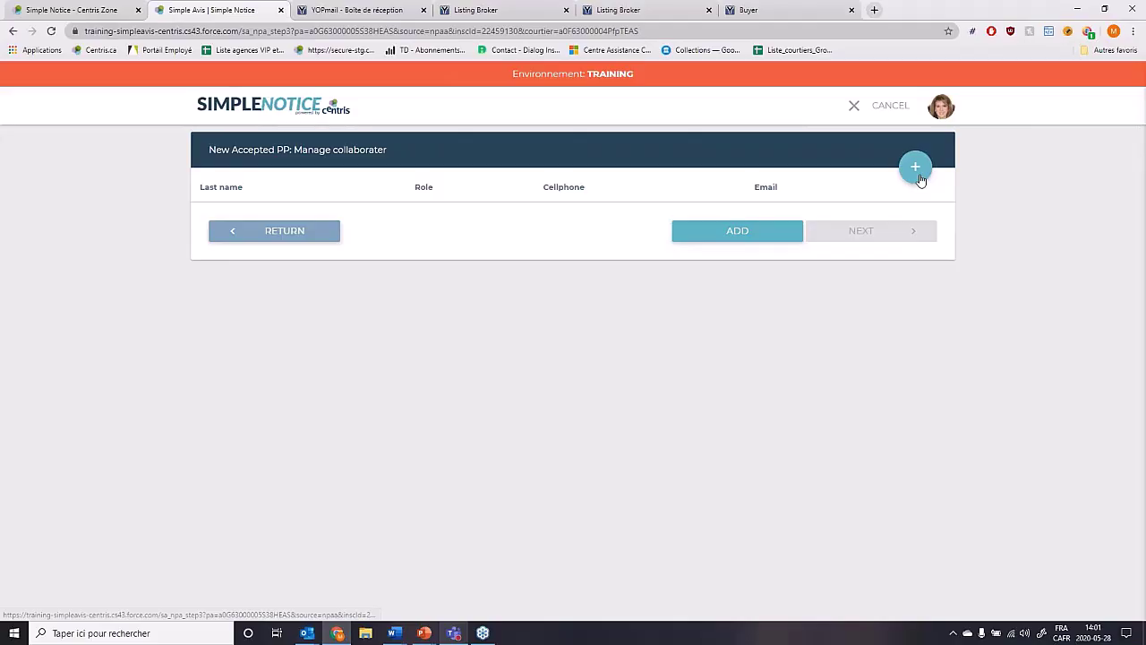
Search brokers for 'collaborating' and add the Groupe Sutton Synergie broker as a collaborator.
{"action": "left_click", "coordinate": [919, 179]}
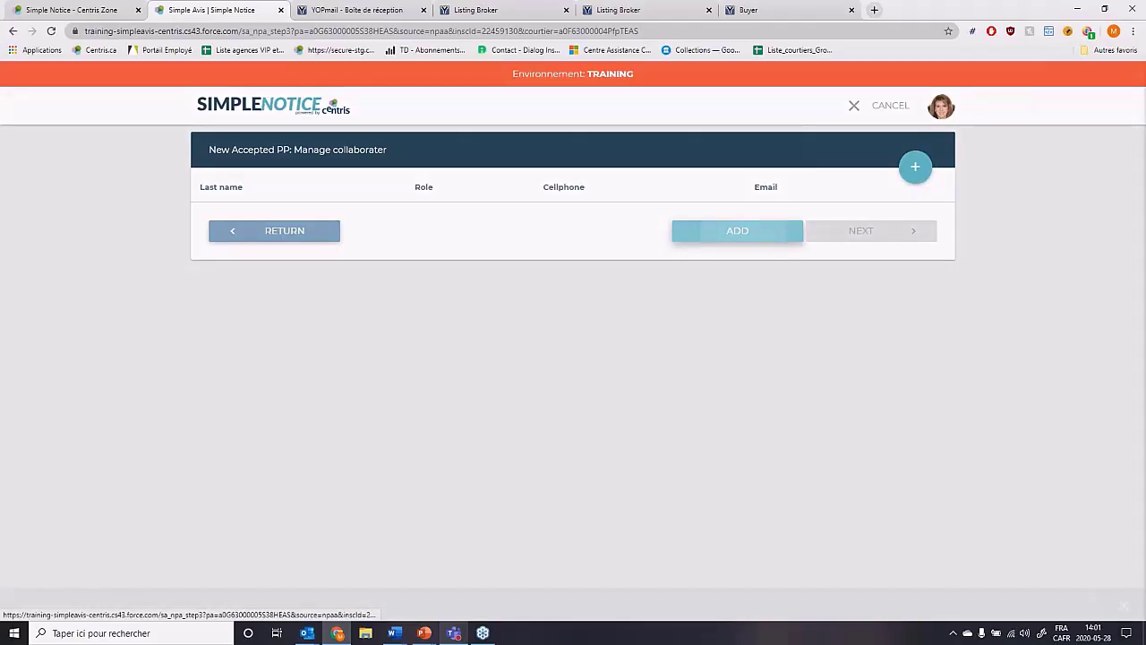
{"action": "left_click", "coordinate": [54, 122]}
{"action": "type", "text": "c"}
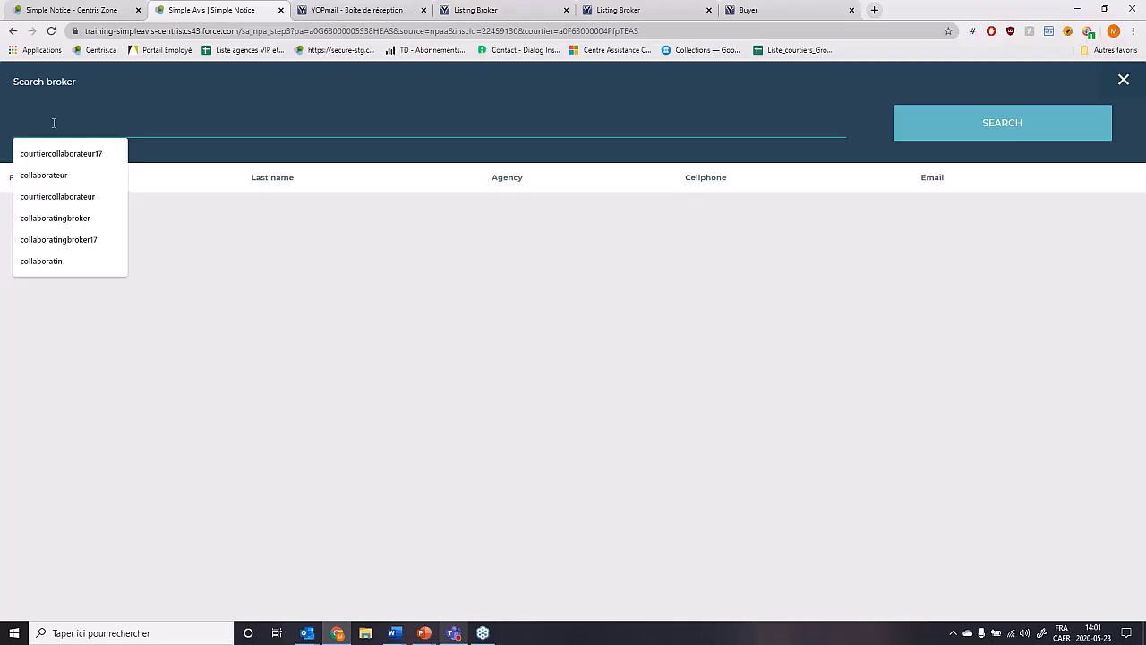
{"action": "type", "text": "olla"}
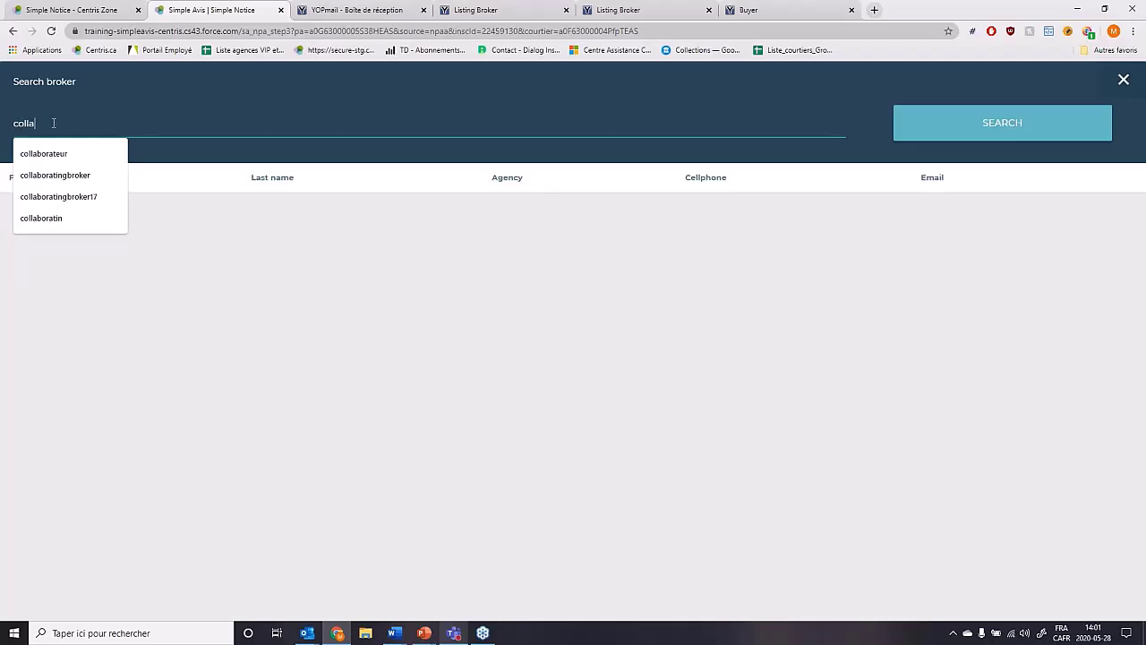
{"action": "type", "text": "b"}
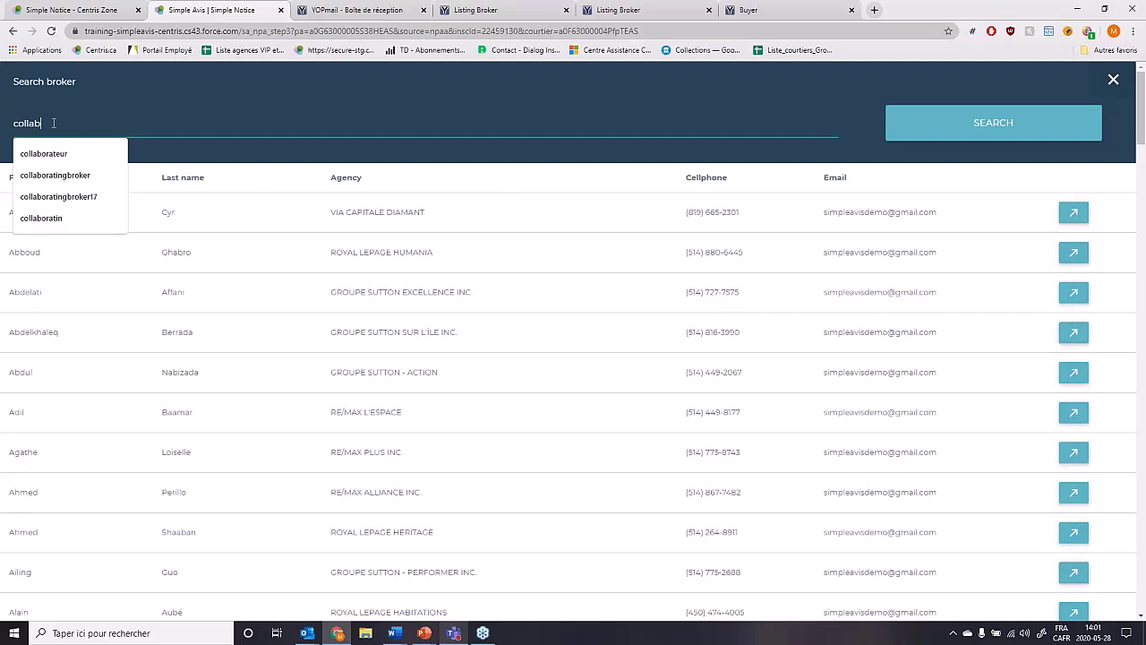
{"action": "type", "text": "orating"}
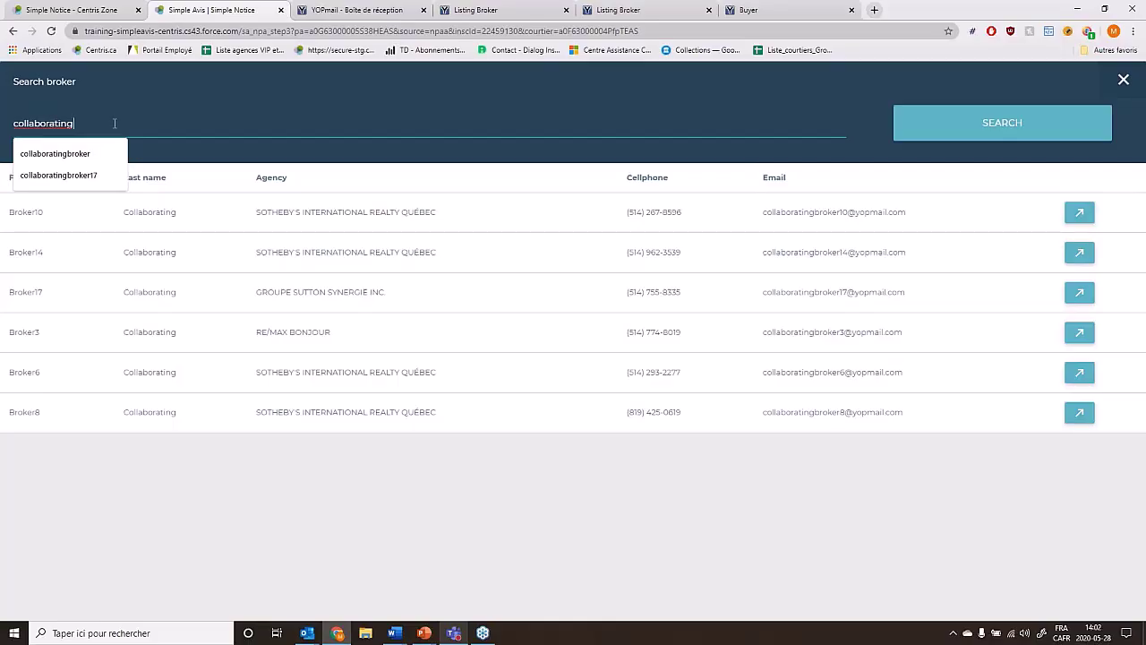
{"action": "left_click", "coordinate": [857, 301]}
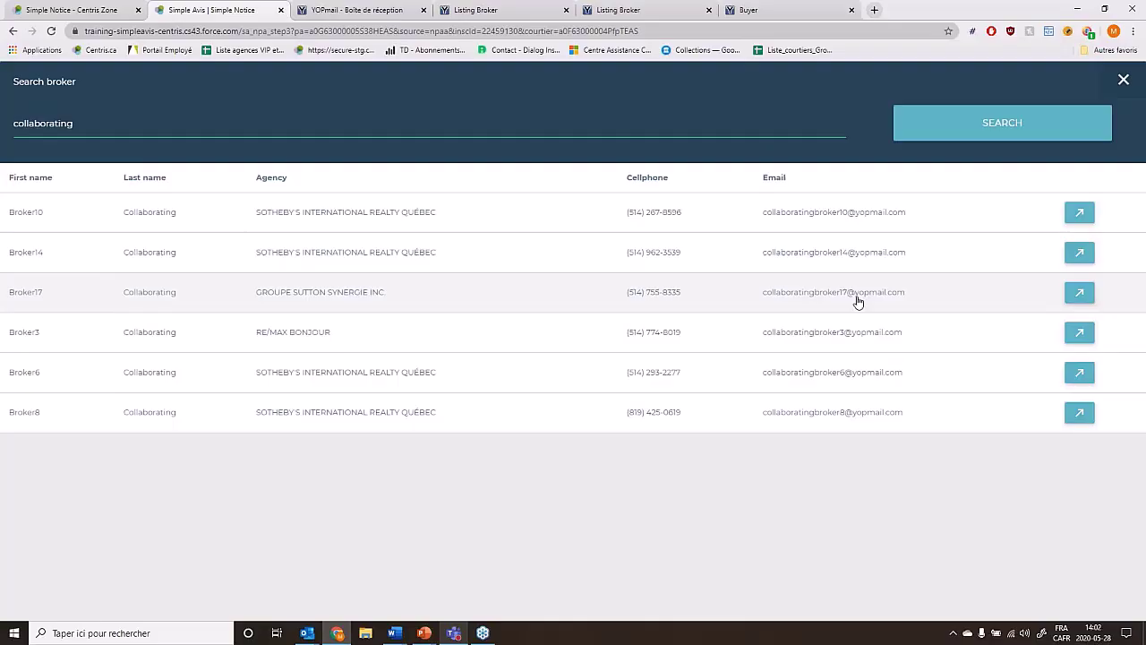
{"action": "left_click", "coordinate": [857, 302]}
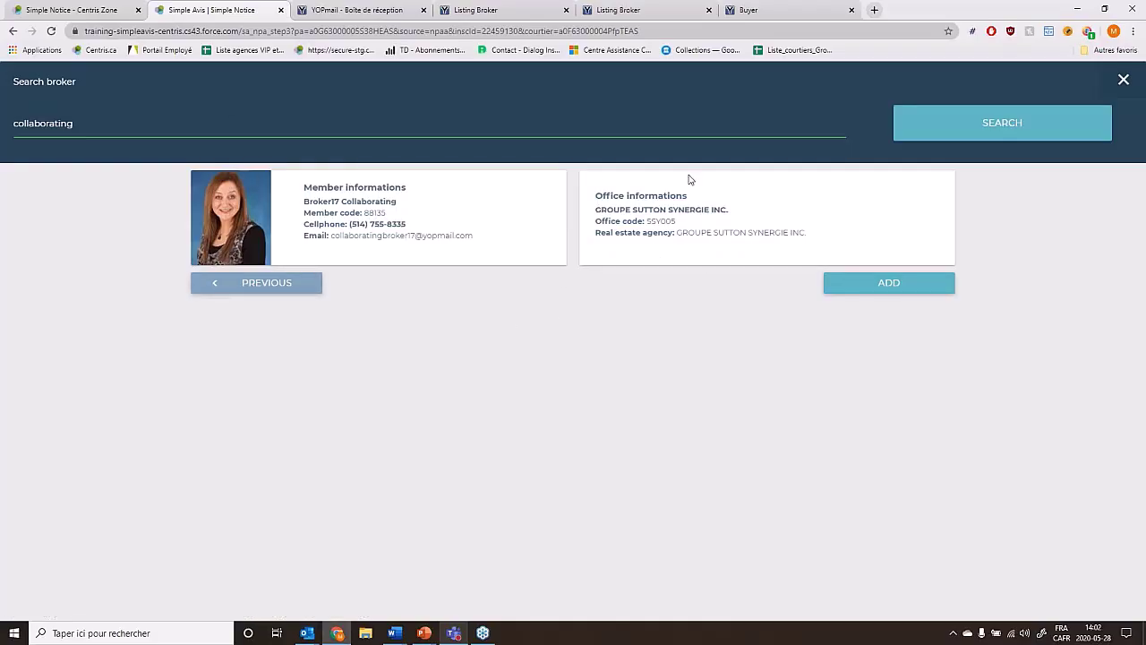
{"action": "left_click", "coordinate": [922, 286]}
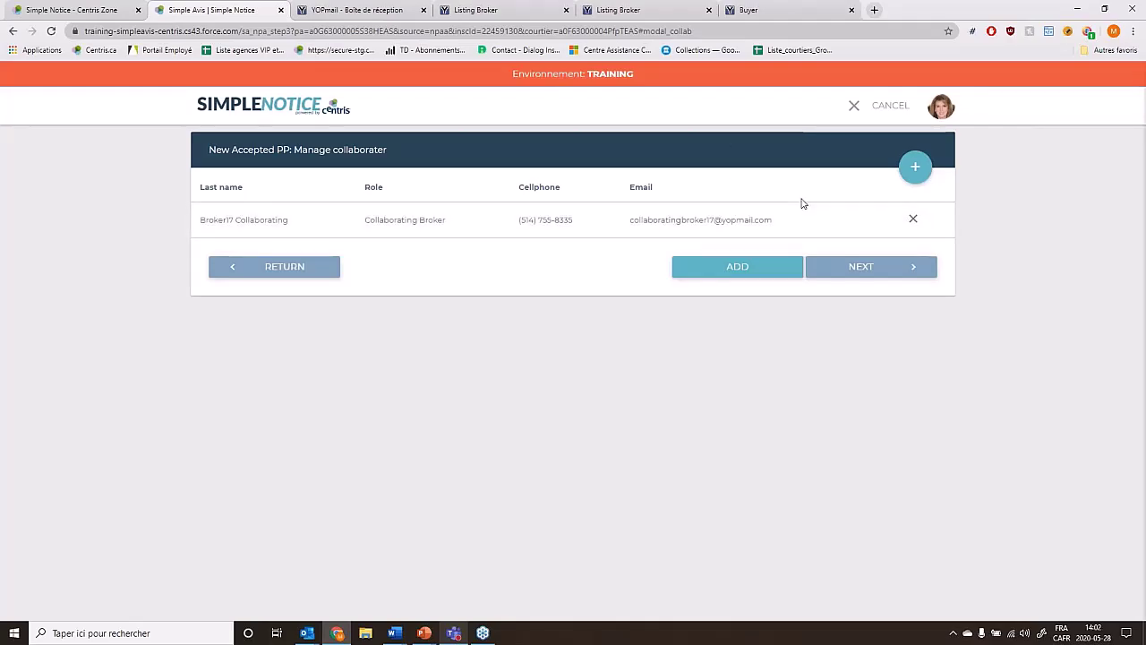
Create accepted PP PP-23456 and confirm sending its email to the collaborating broker.
{"action": "left_click", "coordinate": [830, 269]}
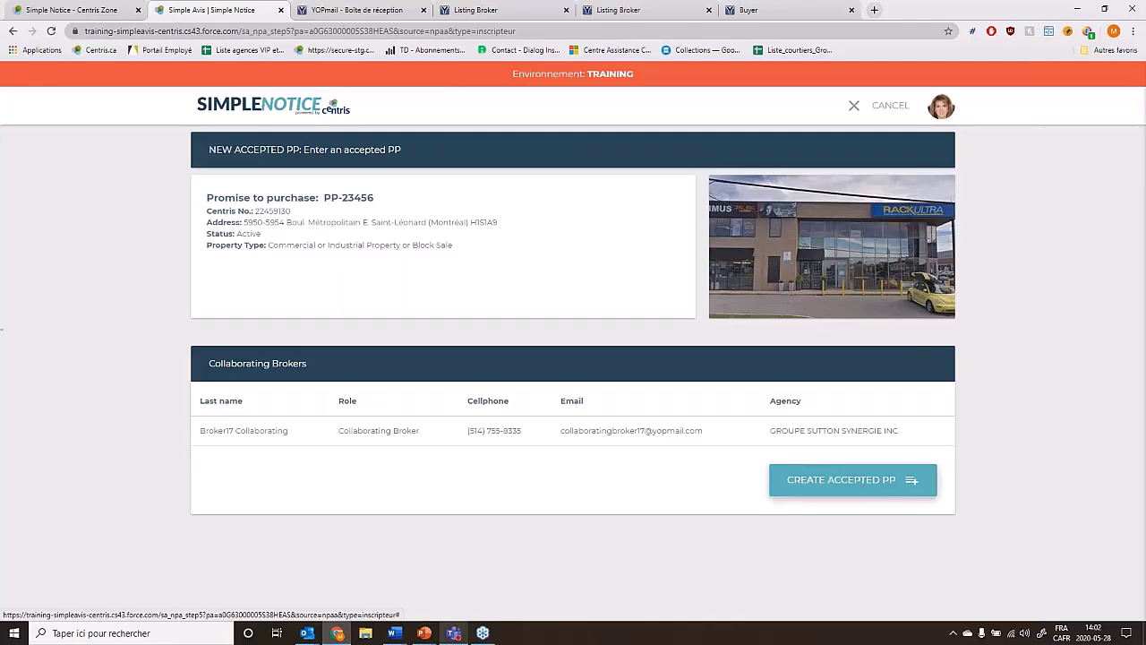
{"action": "left_click", "coordinate": [846, 480]}
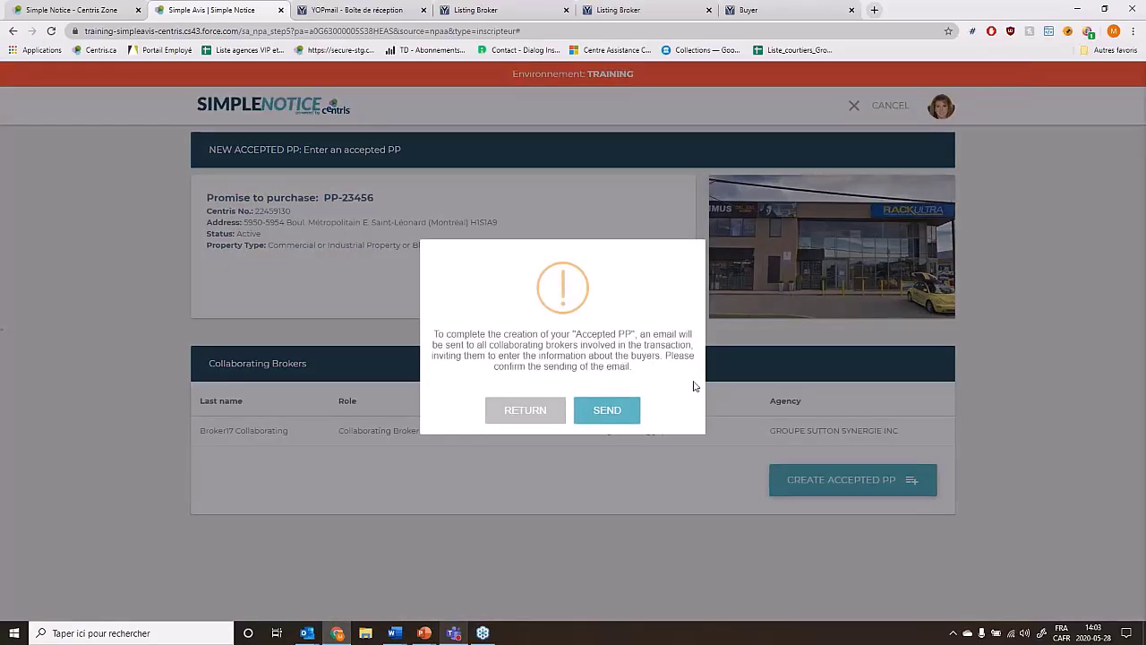
{"action": "left_click", "coordinate": [609, 414]}
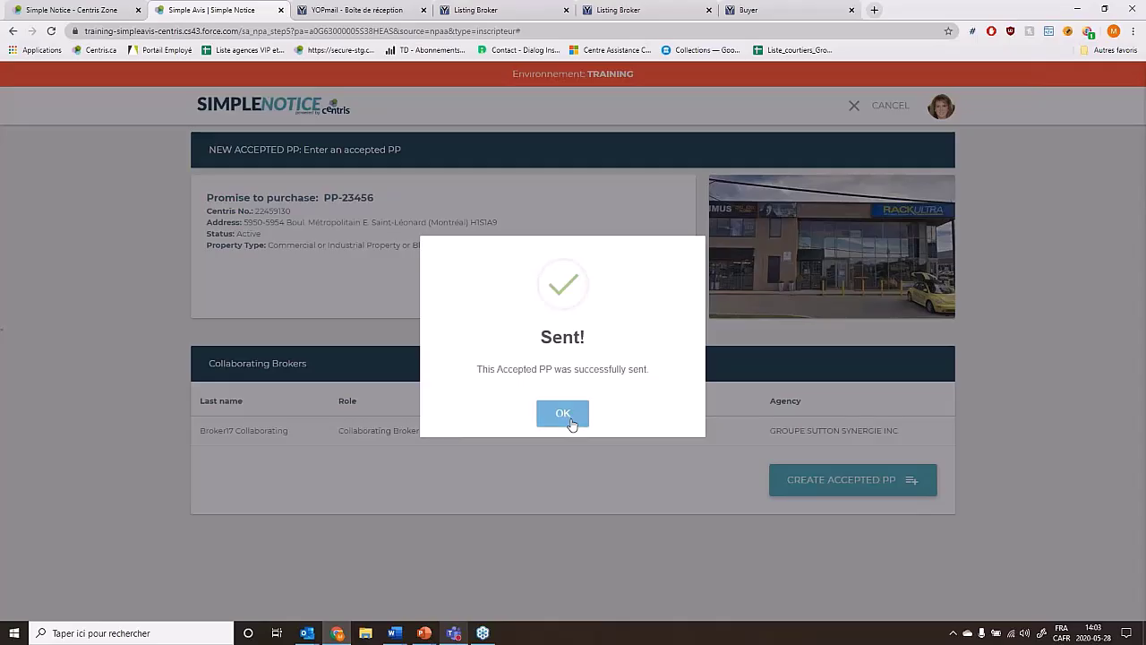
{"action": "left_click", "coordinate": [564, 415]}
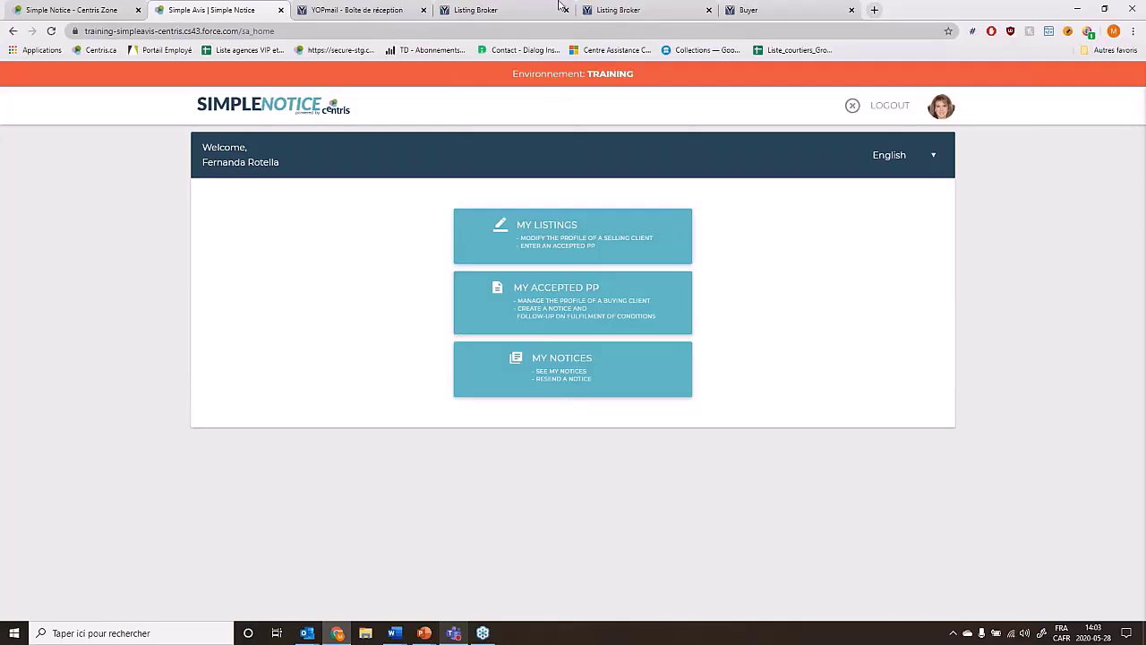
Reload the collaborating broker's YOPmail inbox and follow the PP-23456 email's 'Click here' link.
{"action": "left_click", "coordinate": [651, 15]}
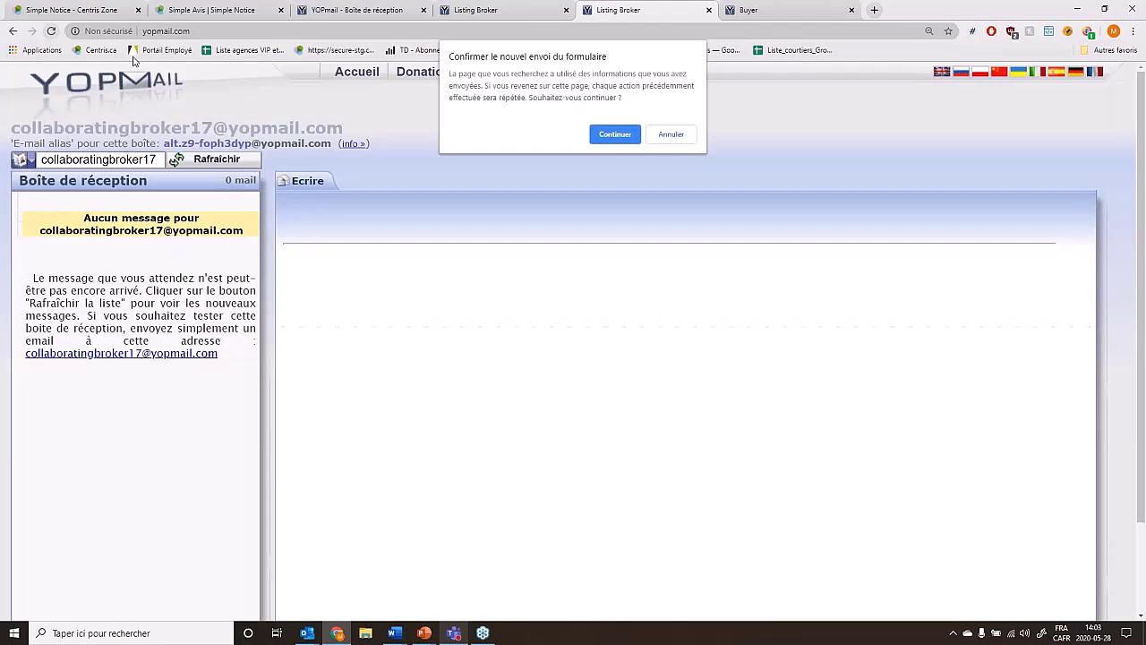
{"action": "left_click", "coordinate": [631, 136]}
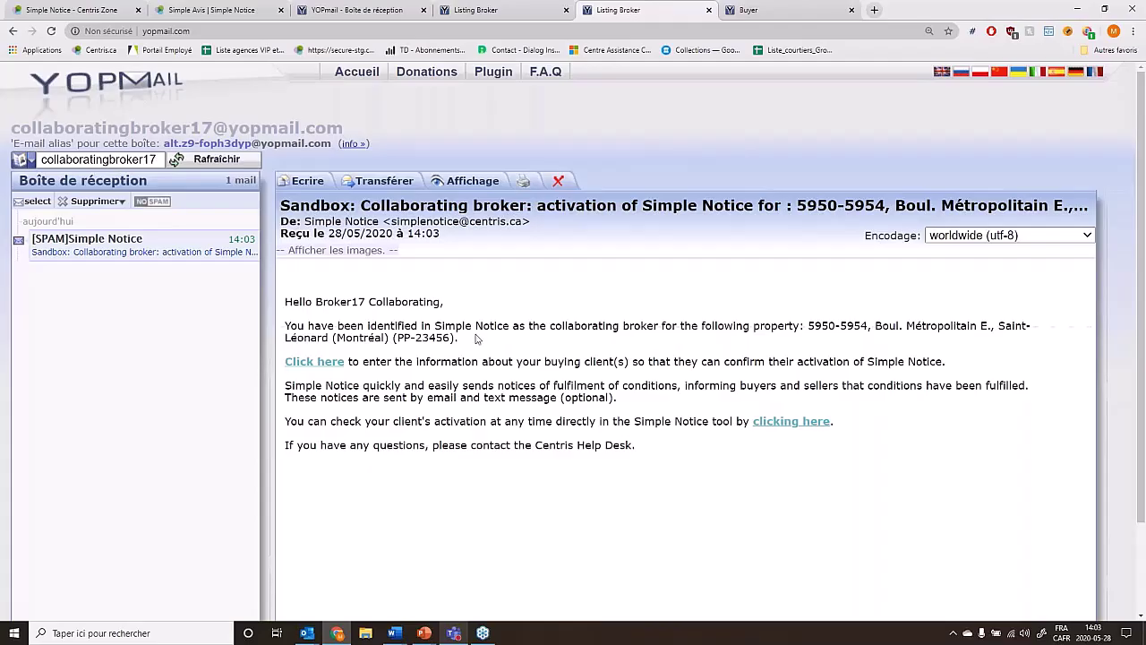
{"action": "left_click_drag", "start_coordinate": [473, 343], "coordinate": [389, 340]}
{"action": "left_click", "coordinate": [403, 343]}
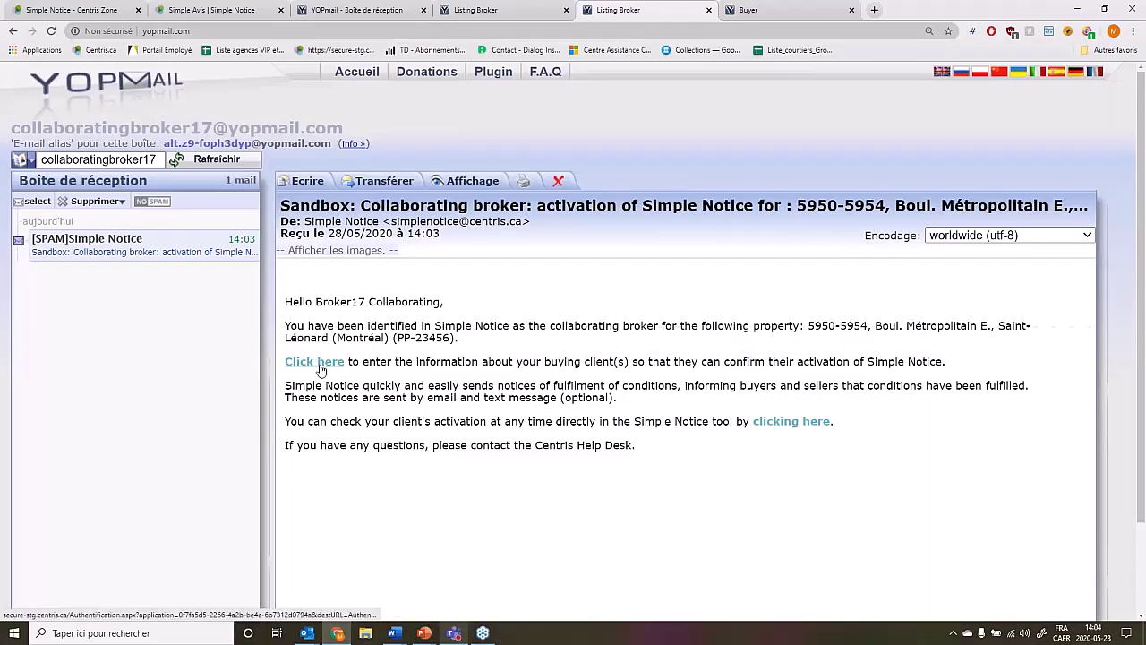
{"action": "left_click", "coordinate": [321, 367]}
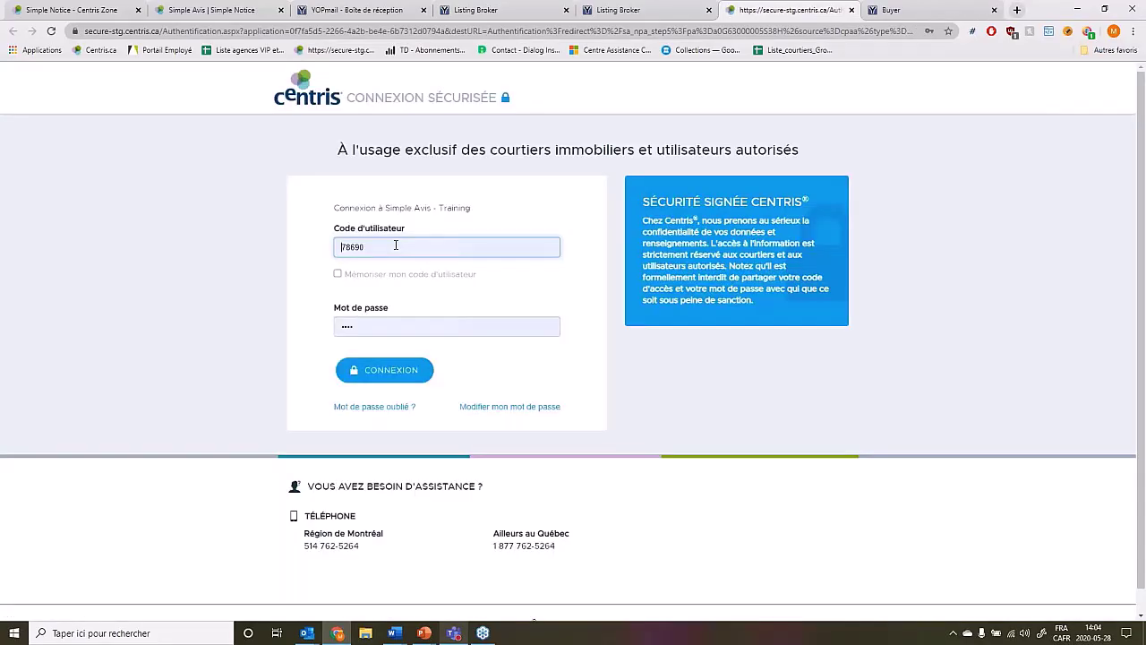
Log in to Centris with the saved user code and start adding buyers to PP-23456.
{"action": "left_click", "coordinate": [401, 278]}
{"action": "left_click", "coordinate": [409, 379]}
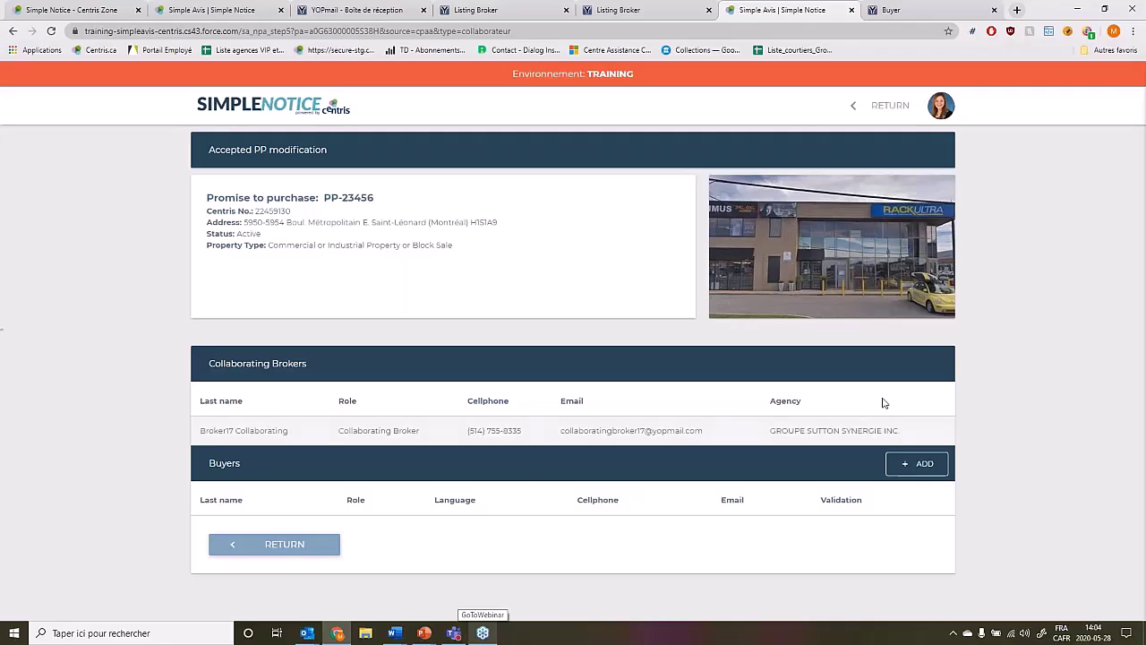
{"action": "left_click", "coordinate": [920, 464]}
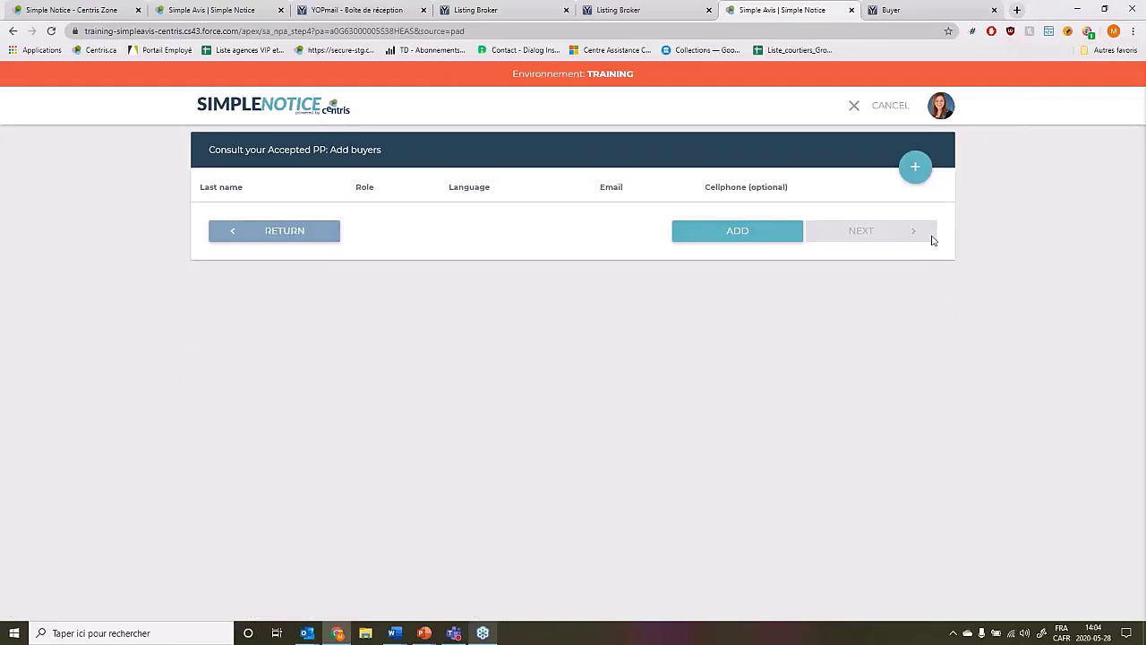
Enter the buyer's first name, last name and YOPmail e-mail, keep English, and add them.
{"action": "left_click", "coordinate": [915, 167]}
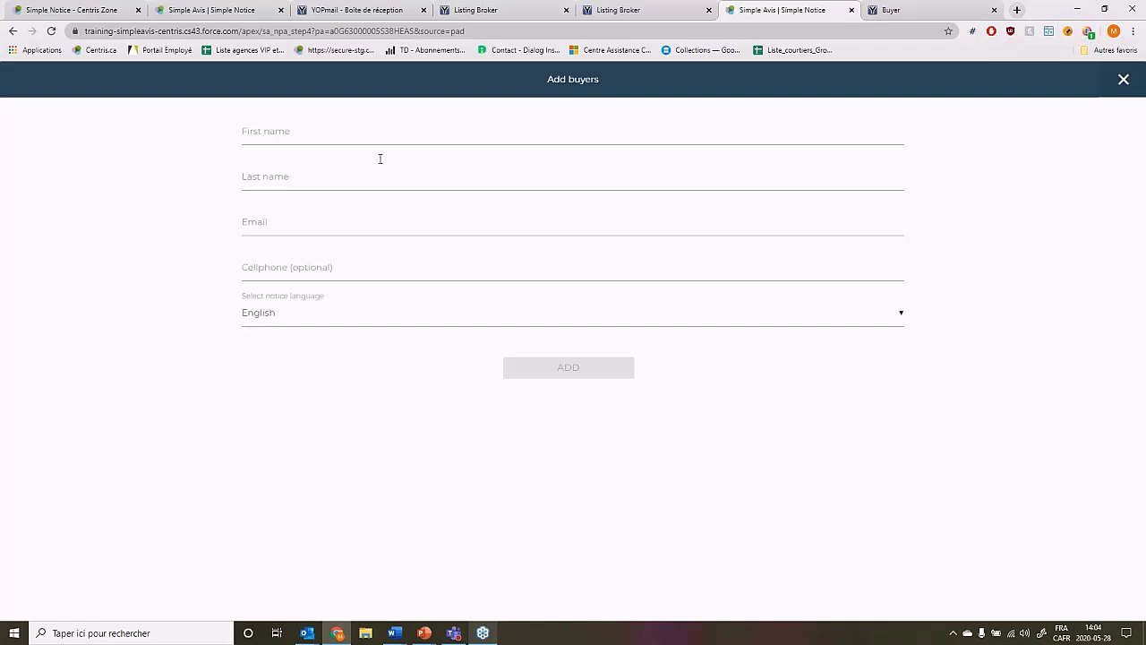
{"action": "left_click", "coordinate": [302, 137]}
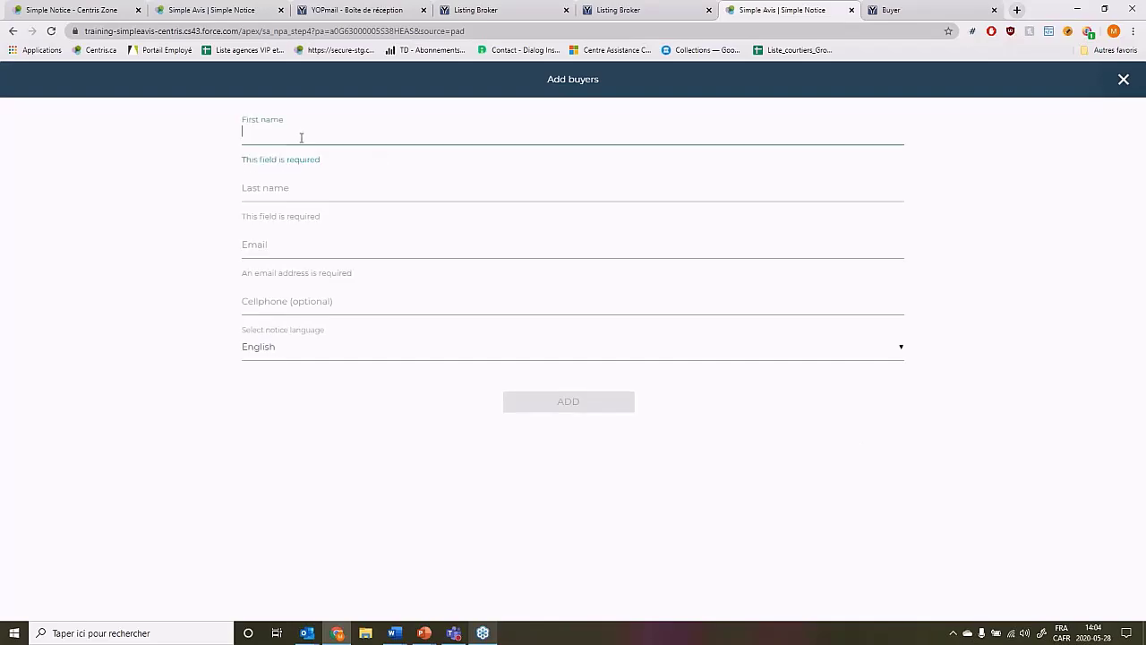
{"action": "type", "text": "Buyer"}
{"action": "key", "text": "Tab"}
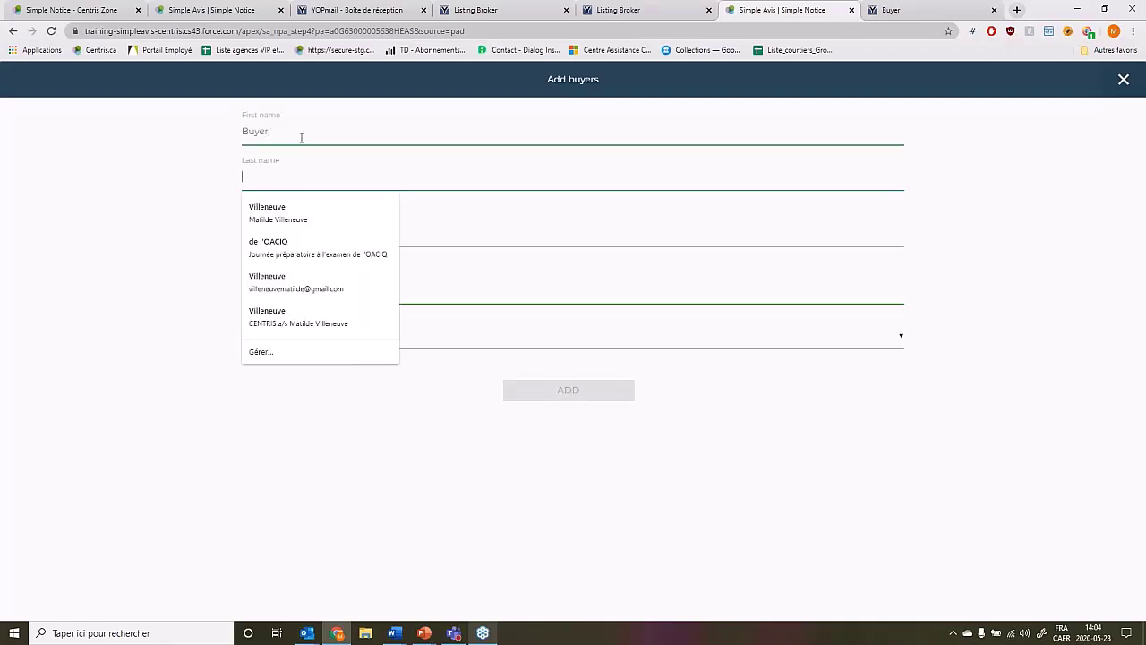
{"action": "type", "text": "Lincoln"}
{"action": "key", "text": "Tab"}
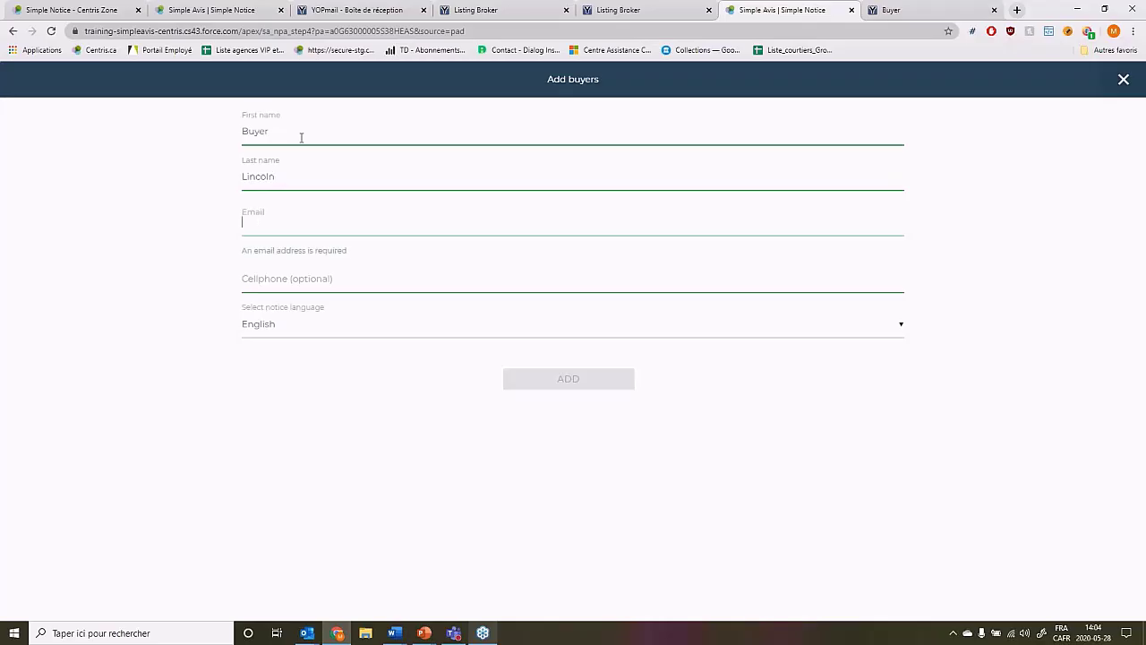
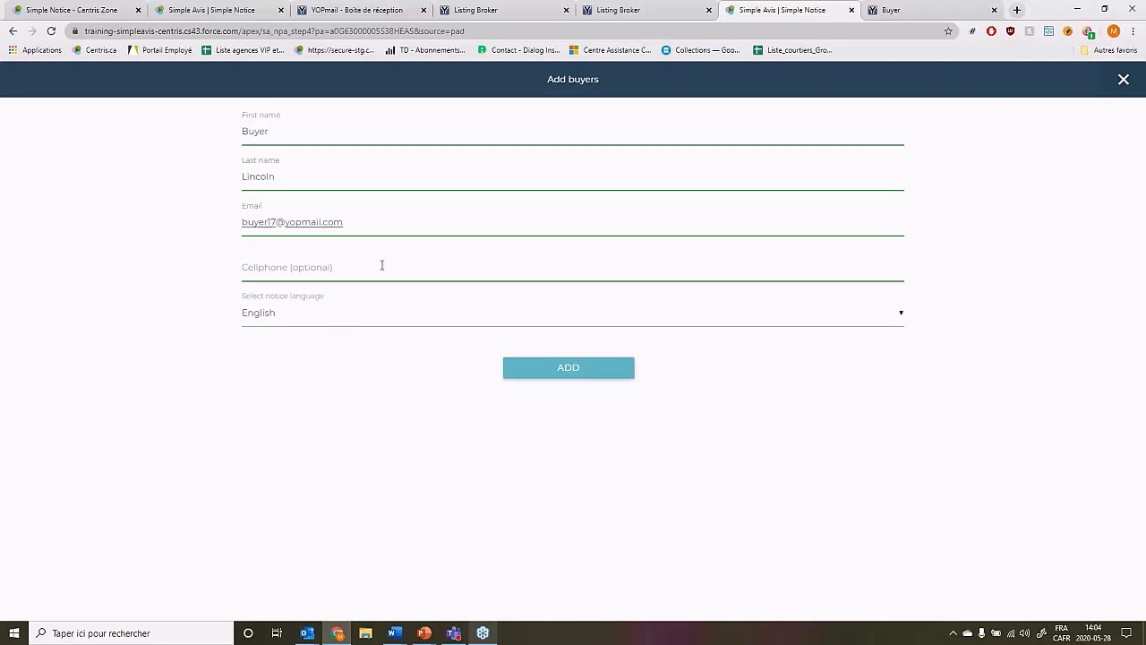
{"action": "left_click", "coordinate": [580, 374]}
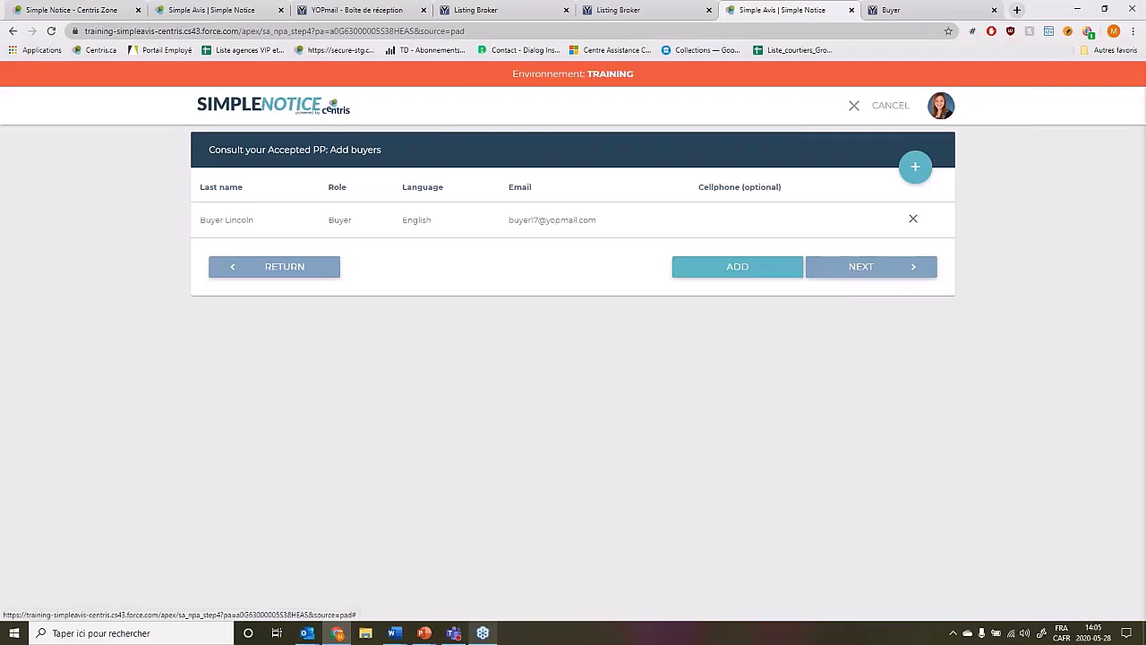
Finalize accepted PP PP-23456 and confirm sending the activation email to the buyer.
{"action": "left_click", "coordinate": [860, 266]}
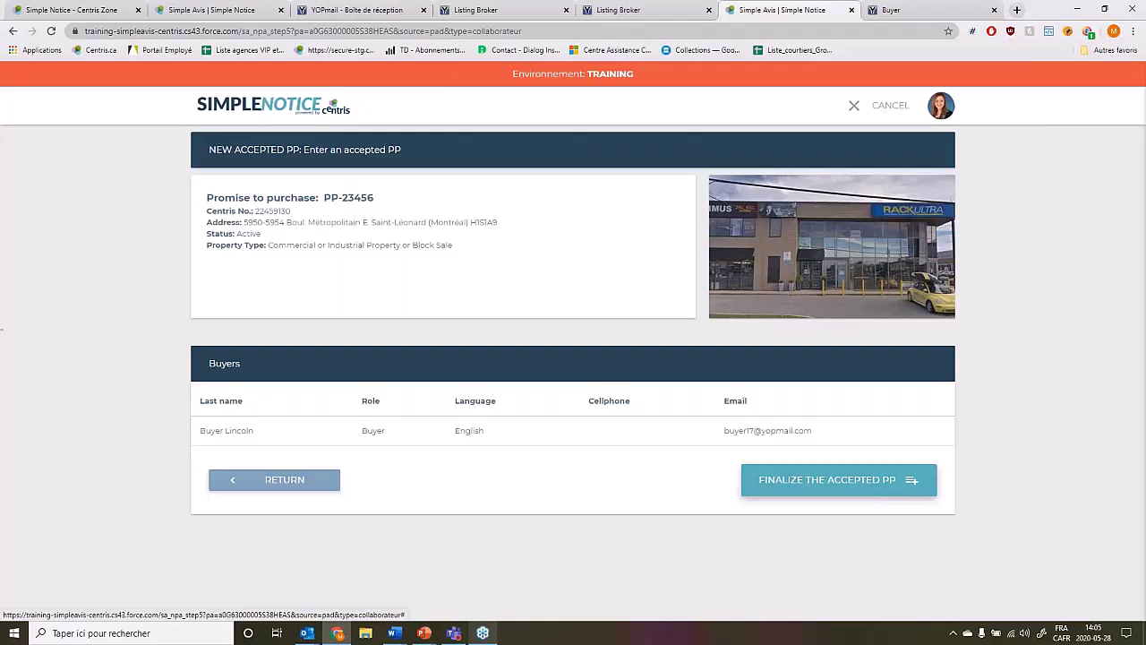
{"action": "left_click", "coordinate": [827, 480]}
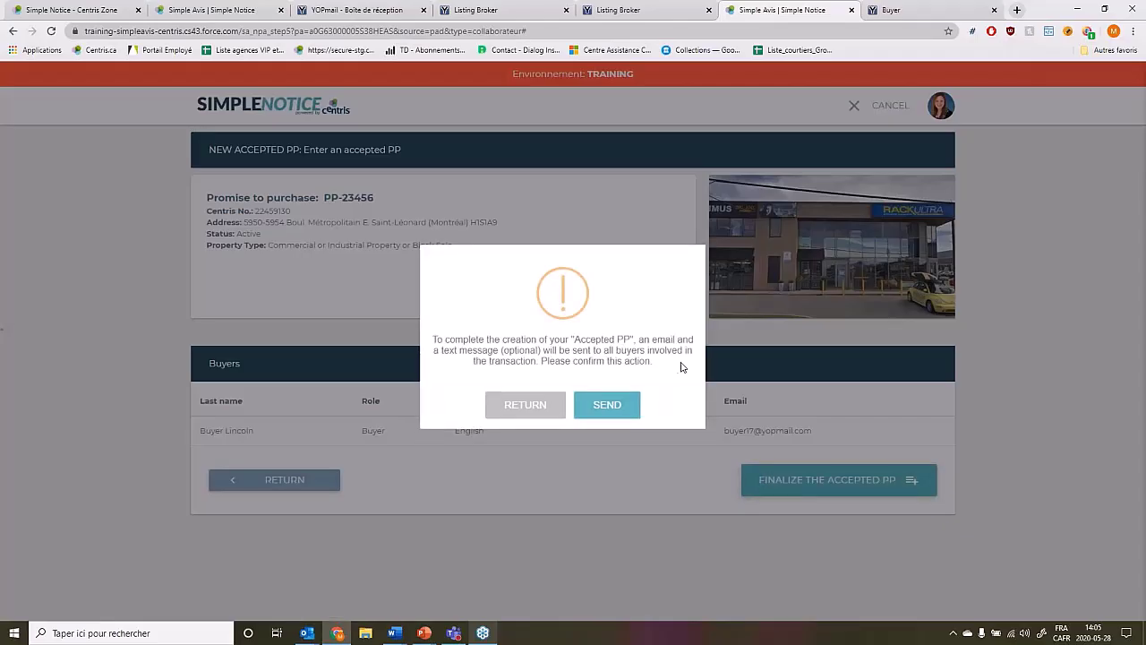
{"action": "left_click", "coordinate": [624, 409]}
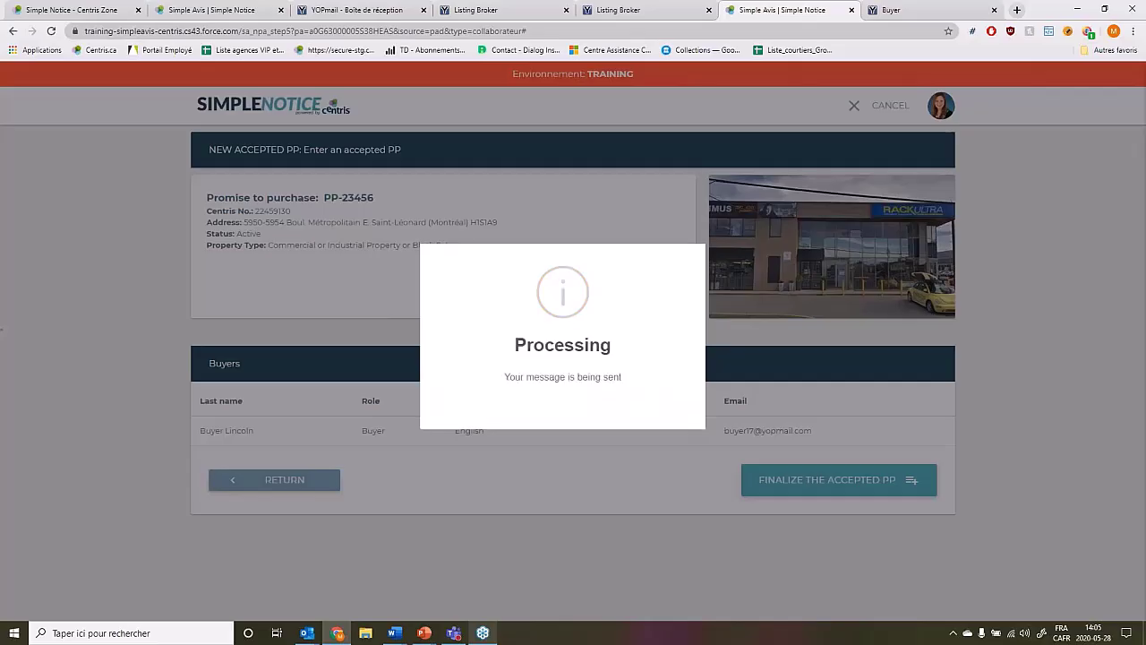
{"action": "left_click", "coordinate": [560, 418]}
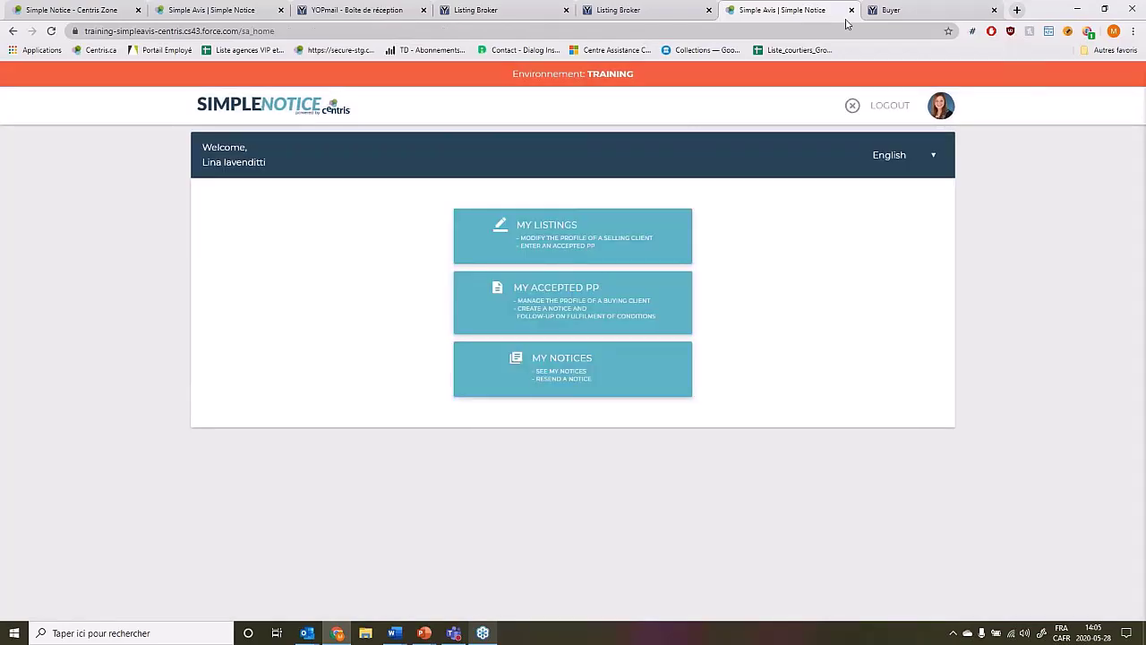
Confirm the buyer's Simple Notice activation from their inbox, then move to the listing broker's inbox.
{"action": "left_click", "coordinate": [850, 10]}
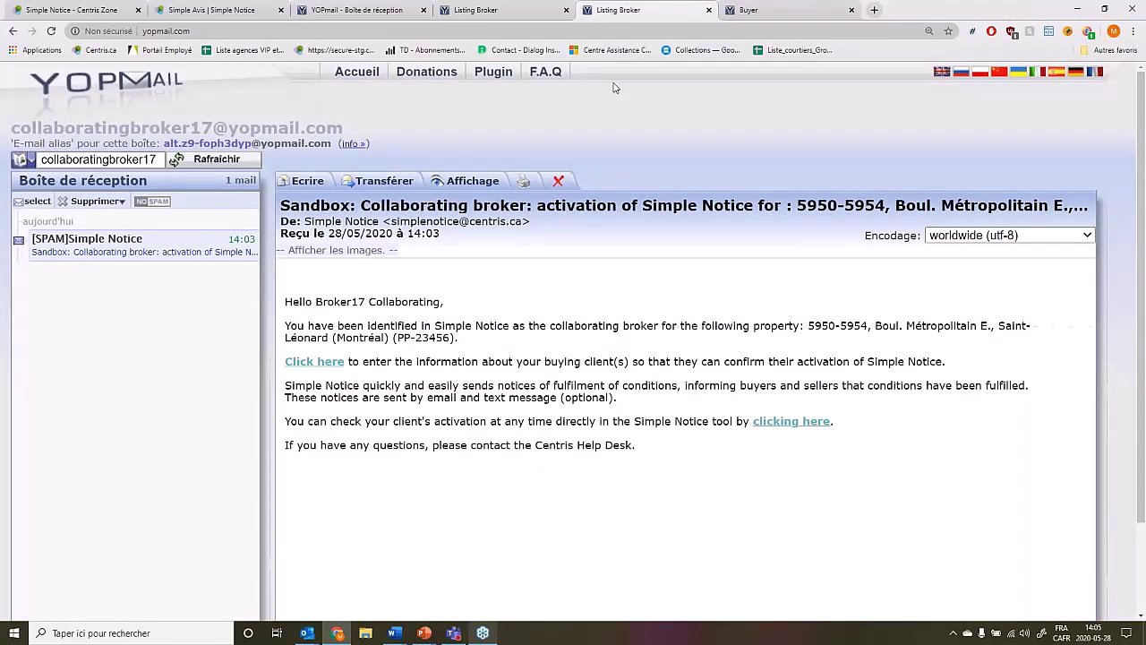
{"action": "key", "text": "ctrl+Tab"}
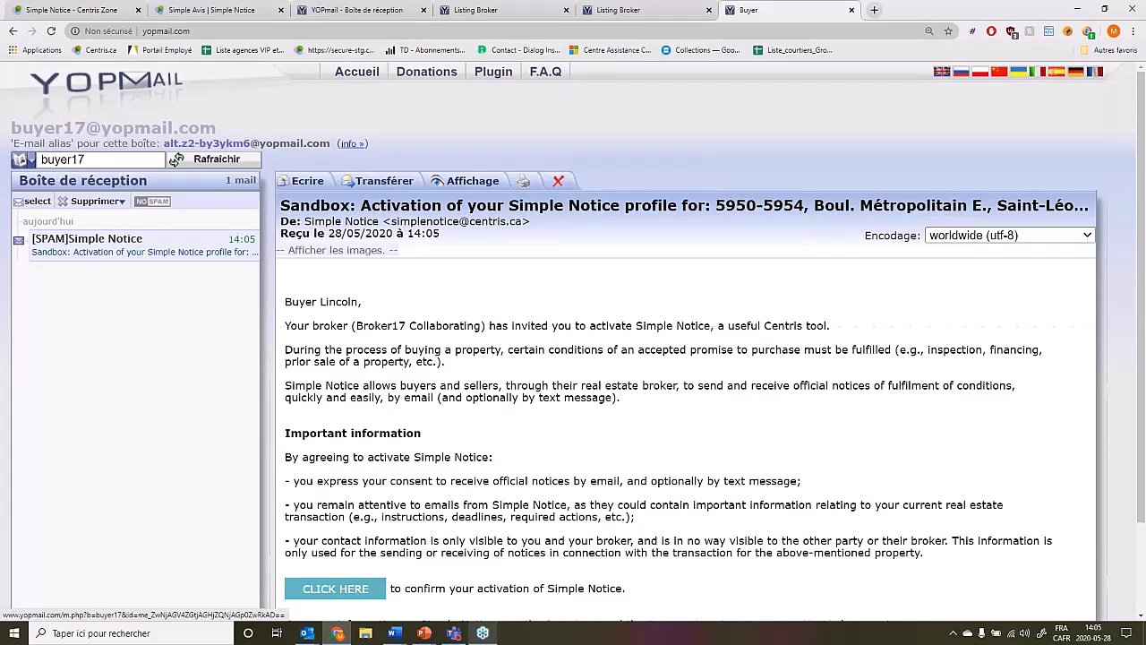
{"action": "scroll", "coordinate": [917, 250], "scroll_direction": "down", "scroll_amount": 1}
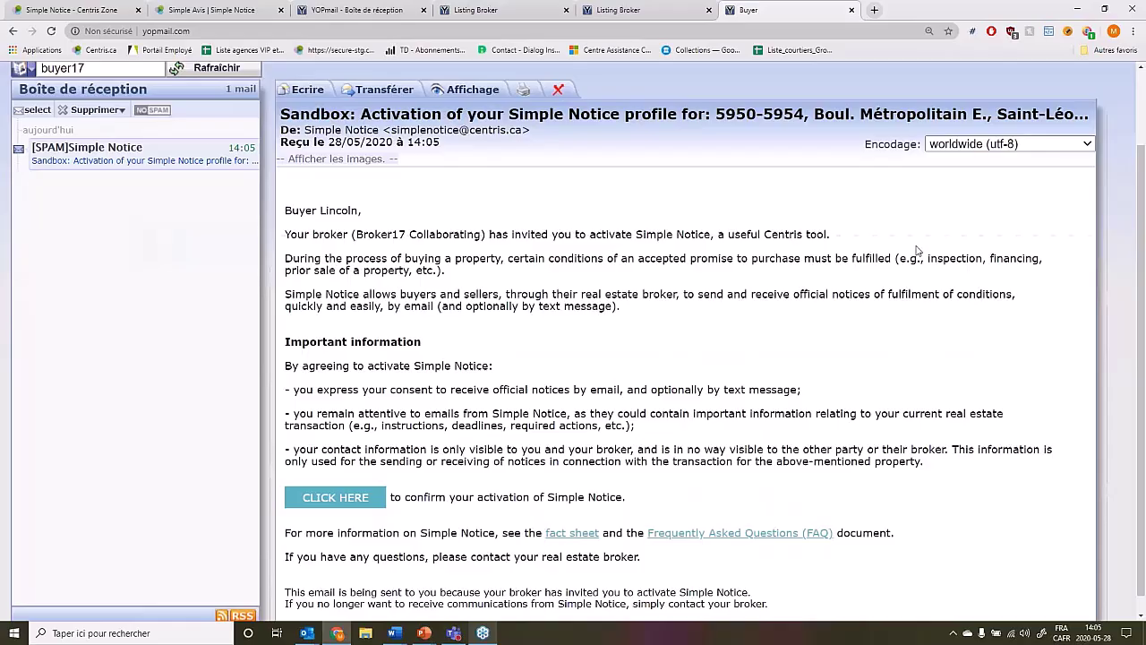
{"action": "scroll", "coordinate": [439, 382], "scroll_direction": "down", "scroll_amount": 1}
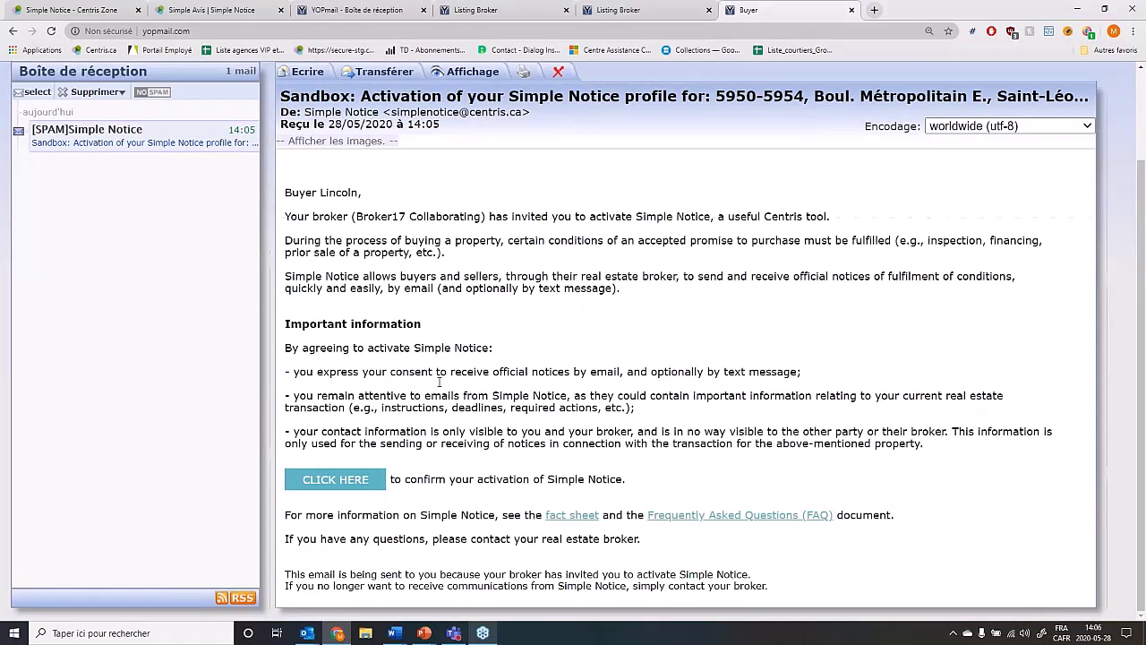
{"action": "left_click", "coordinate": [343, 479]}
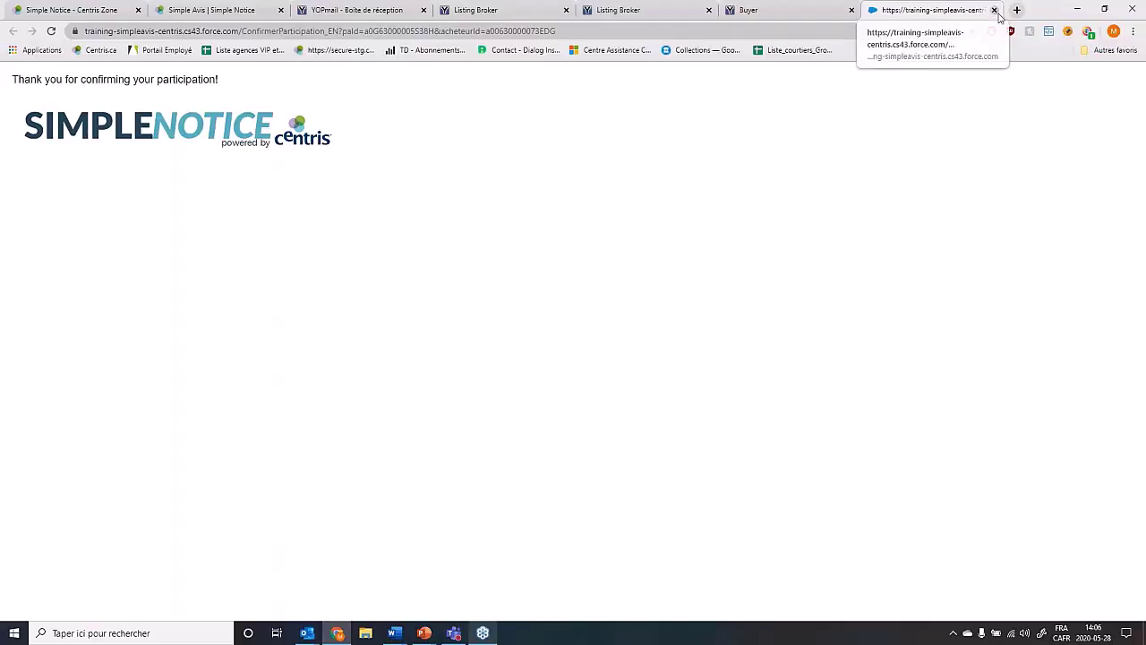
{"action": "left_click", "coordinate": [994, 10]}
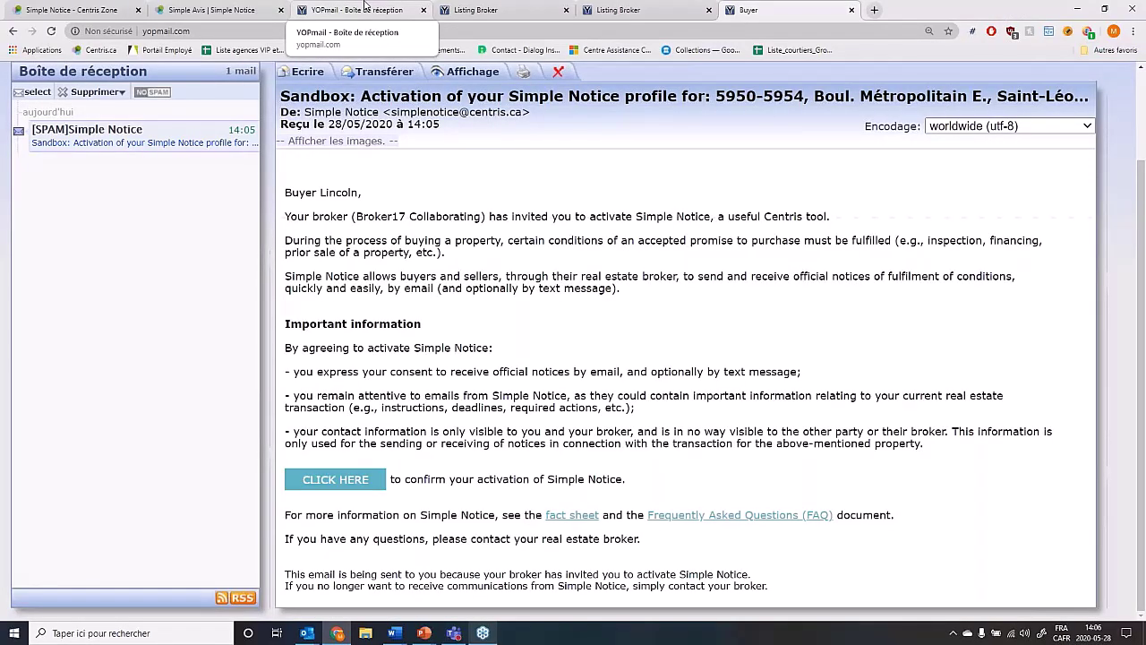
{"action": "left_click", "coordinate": [484, 9]}
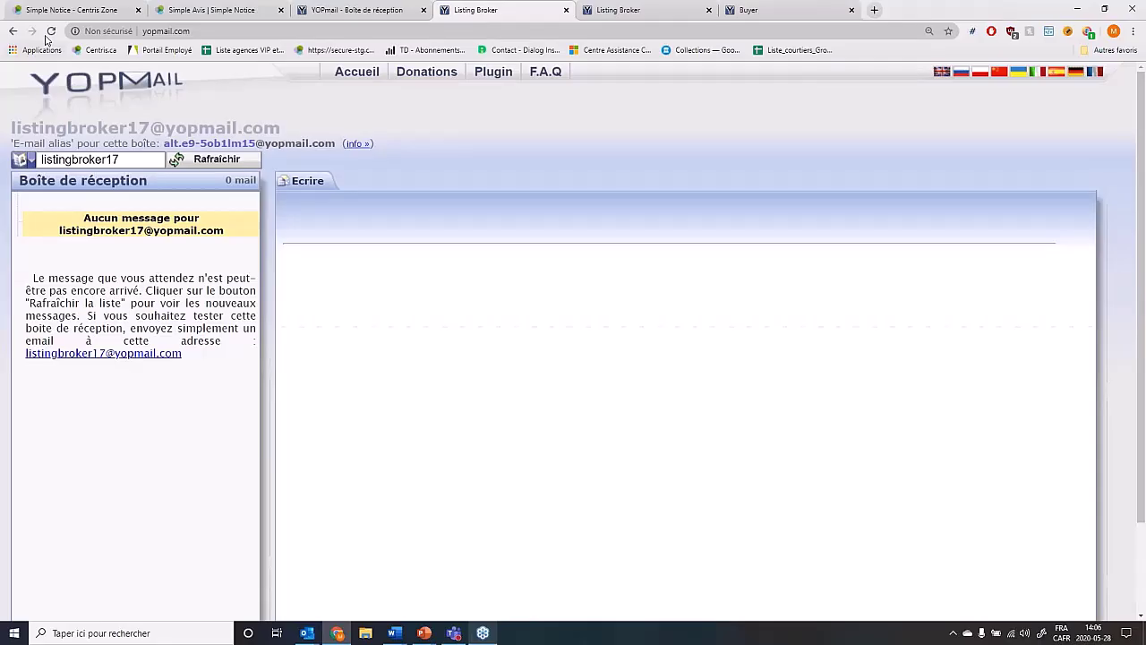
Refresh both broker inboxes and rename the second tab 'Collaborating Broker' with Tab Renamer.
{"action": "left_click", "coordinate": [51, 32]}
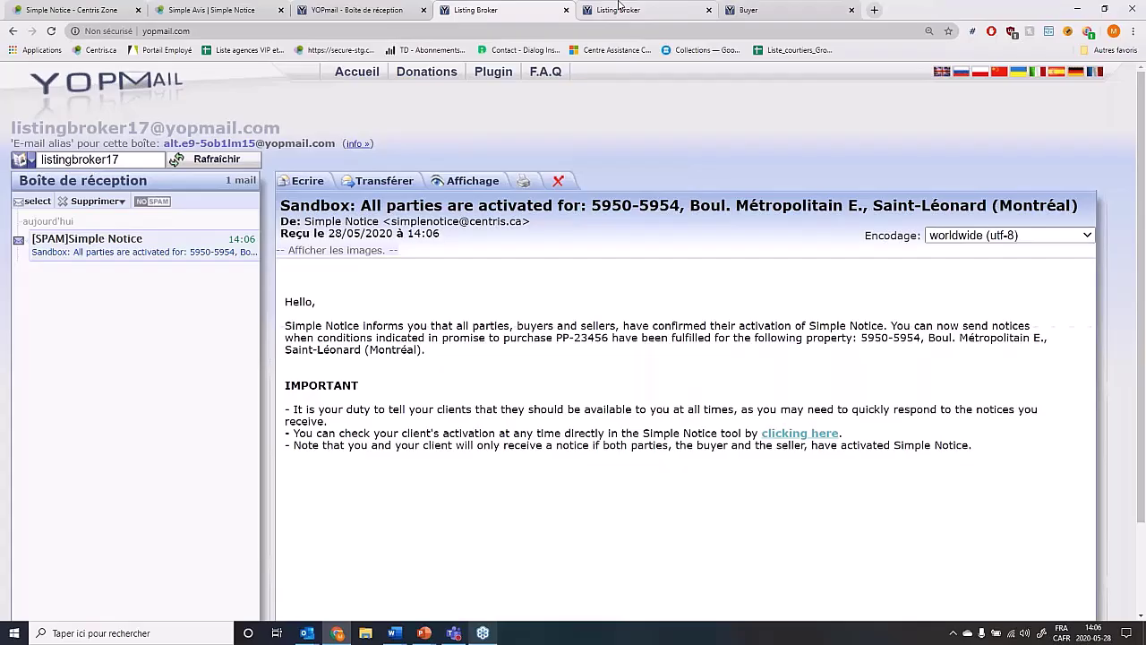
{"action": "left_click", "coordinate": [620, 7]}
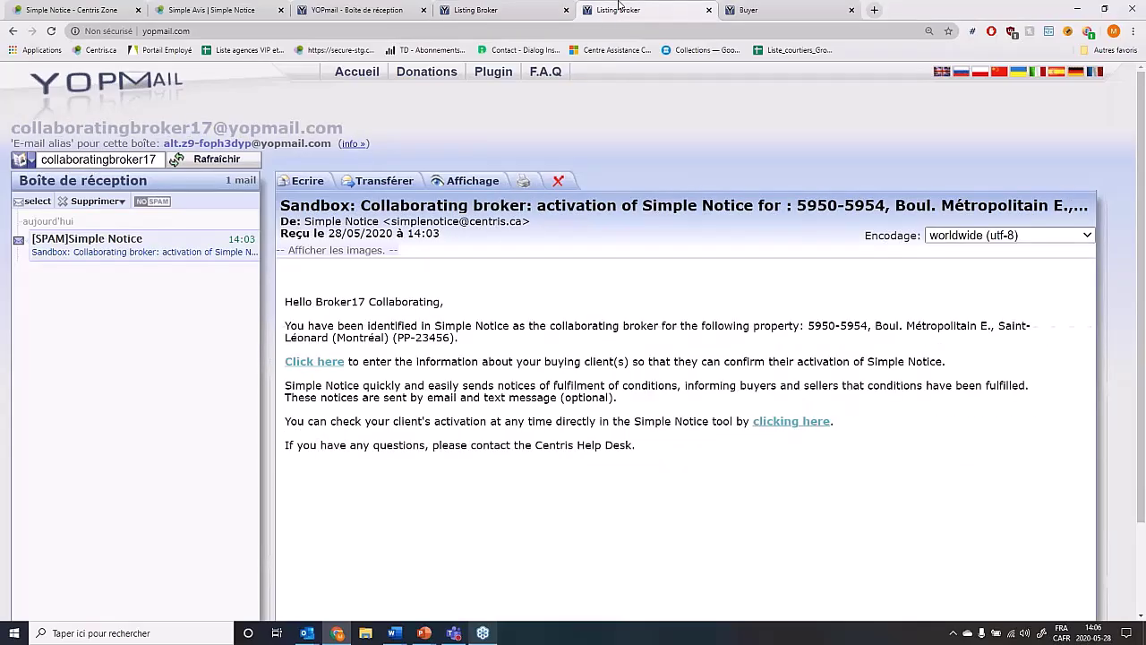
{"action": "key", "text": "F5"}
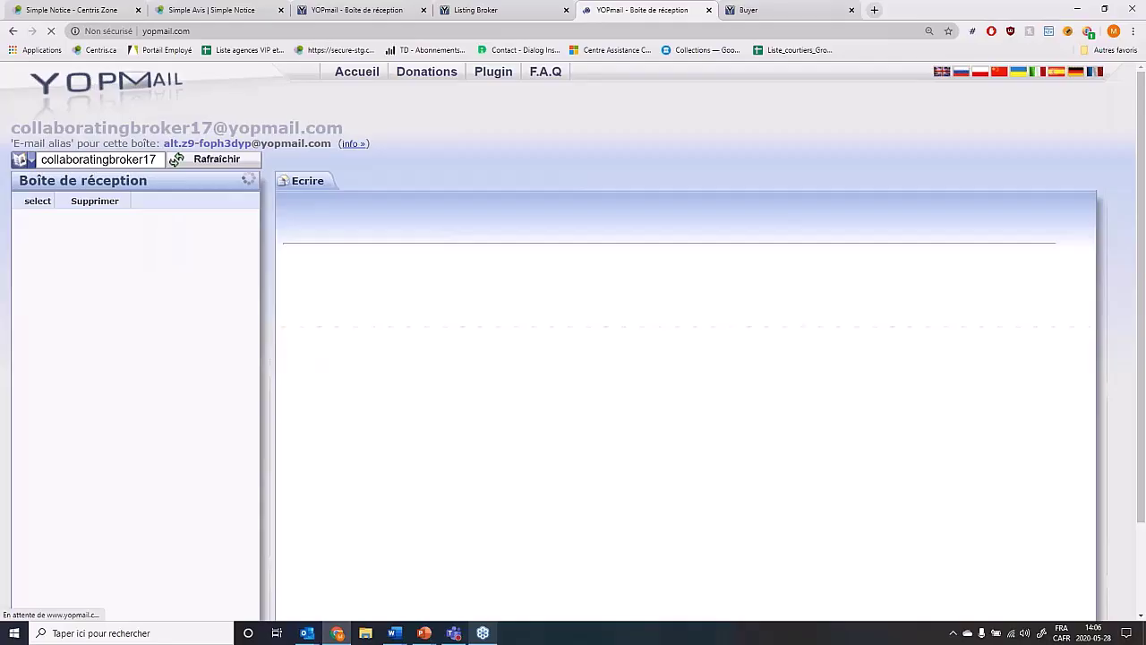
{"action": "left_click", "coordinate": [1067, 31]}
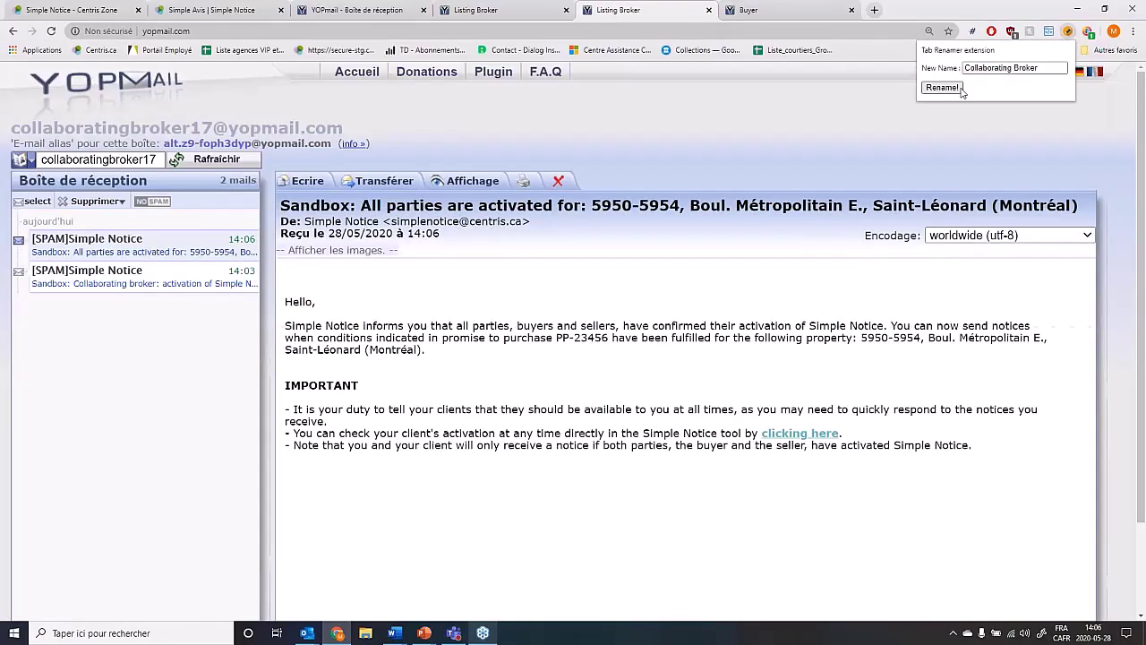
{"action": "left_click", "coordinate": [958, 88]}
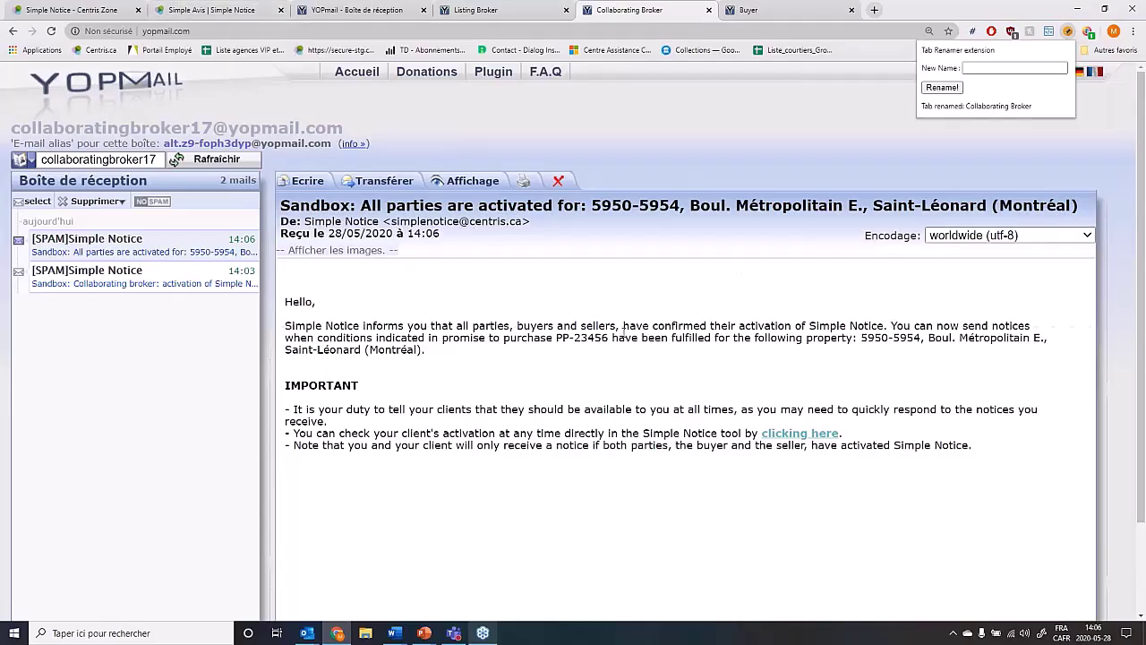
{"action": "left_click", "coordinate": [229, 8]}
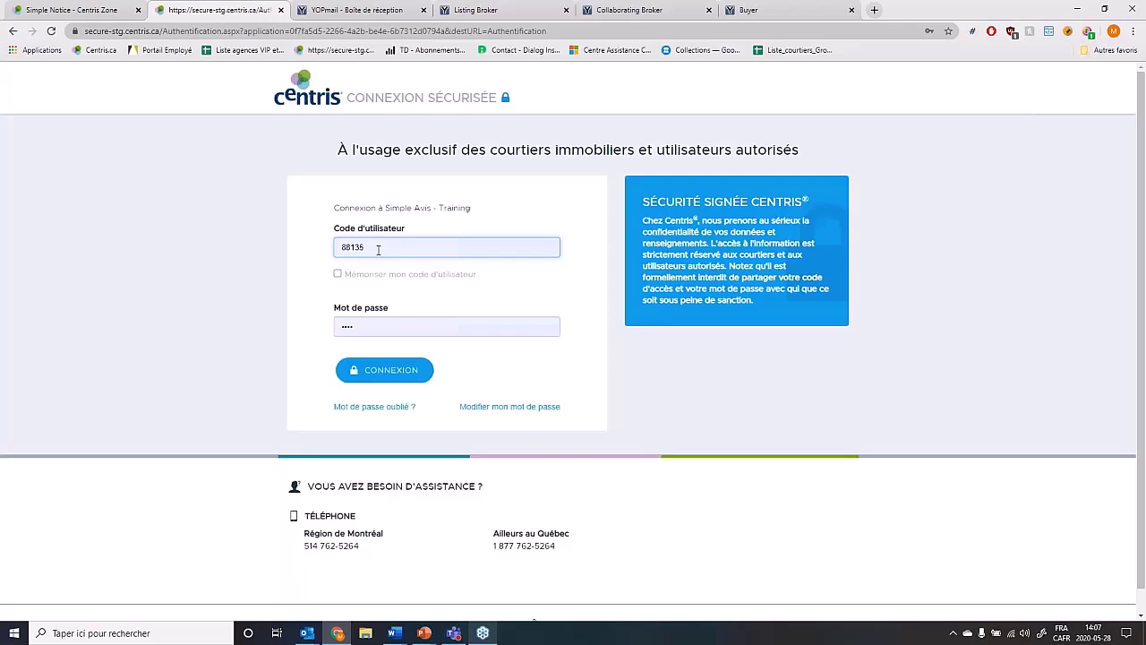
Sign in with the saved user code and open My Listings to find the Boul. Métropolitain listing.
{"action": "left_click", "coordinate": [421, 253]}
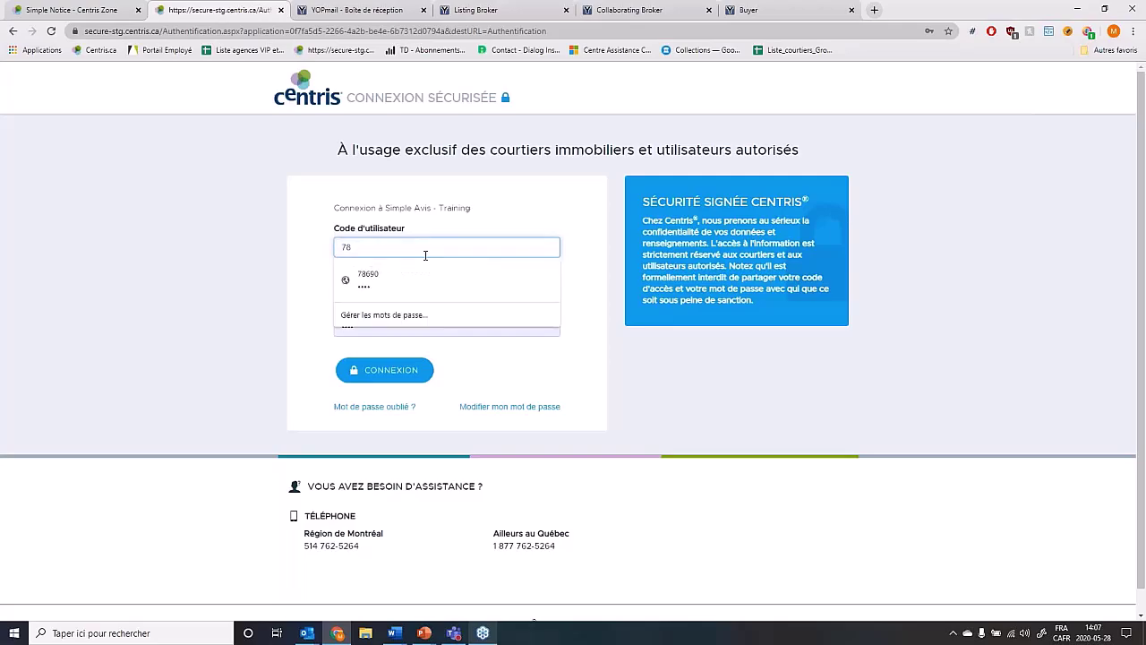
{"action": "left_click", "coordinate": [412, 273]}
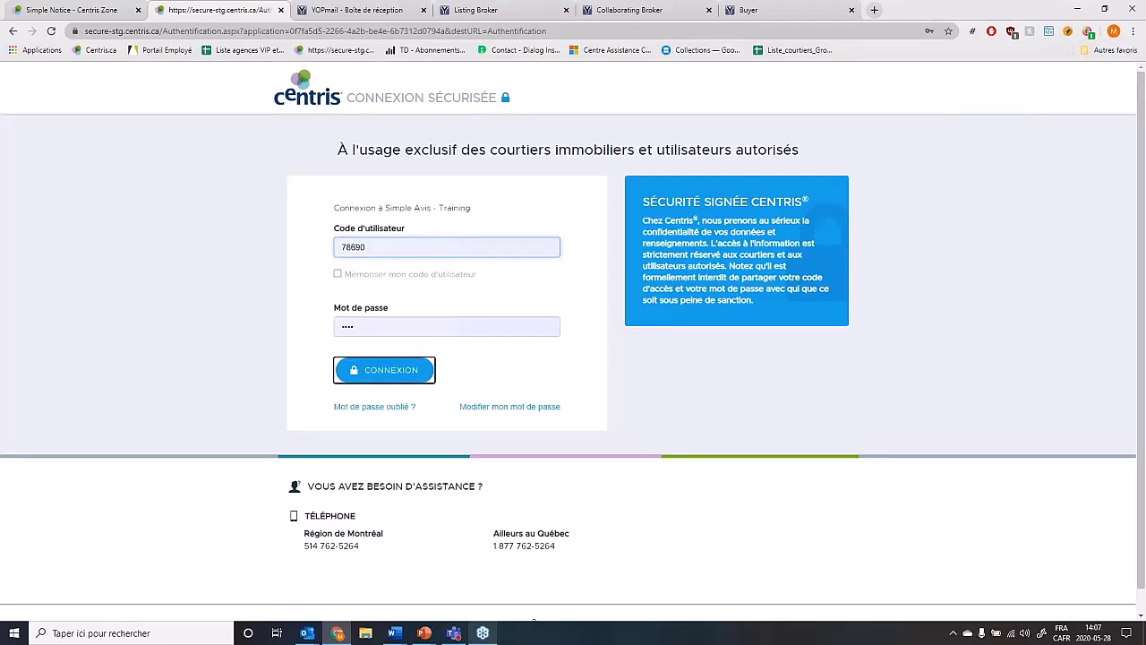
{"action": "key", "text": "Return"}
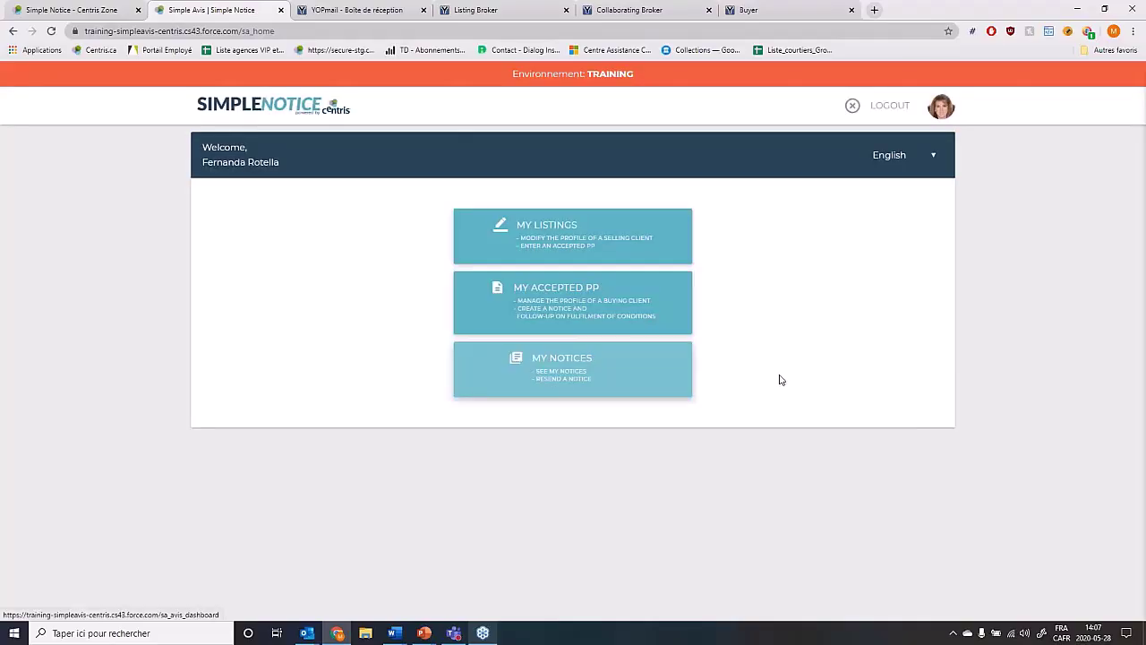
{"action": "left_click", "coordinate": [649, 245]}
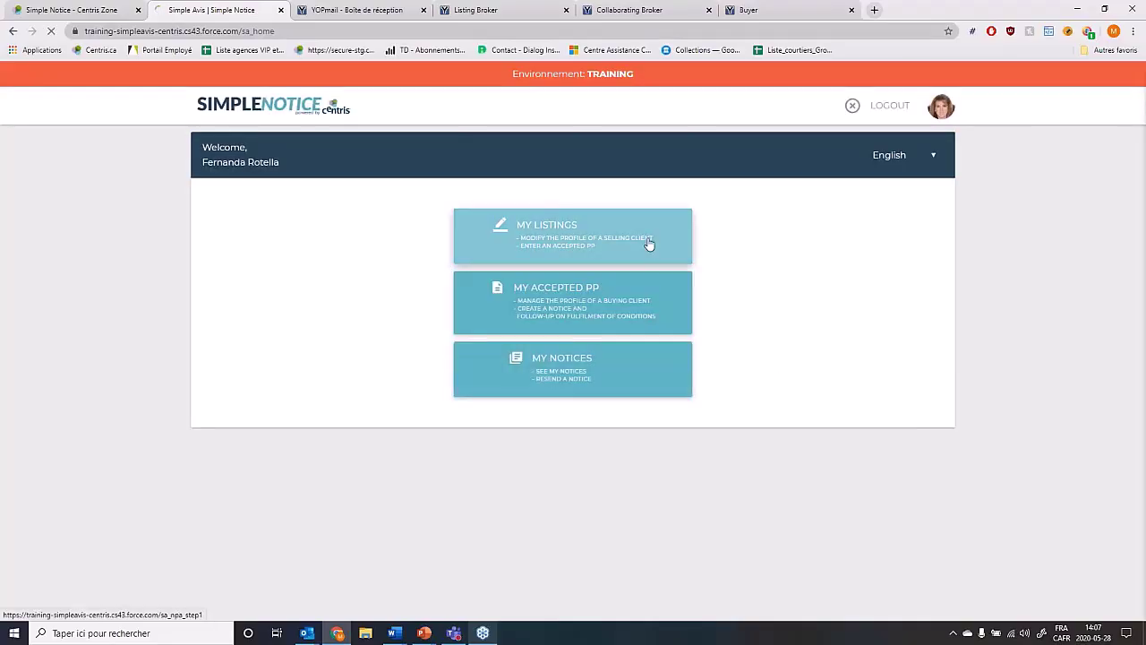
{"action": "left_click_drag", "start_coordinate": [384, 358], "coordinate": [879, 380]}
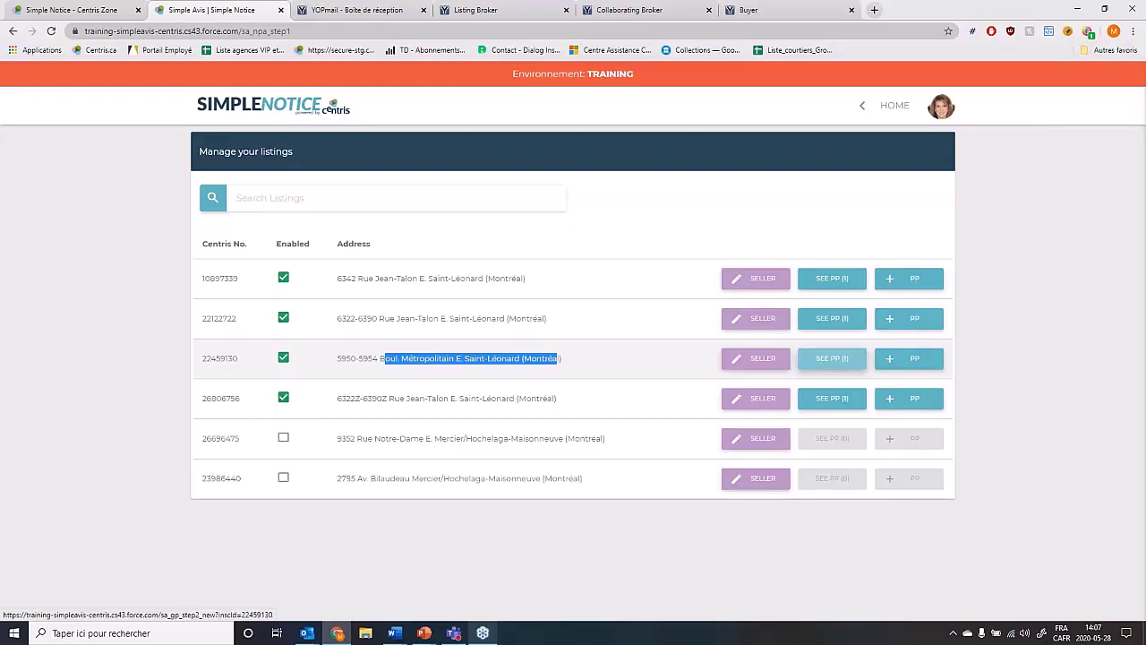
Open SEE PP (1) on listing 22459130 to view accepted PP-23456.
{"action": "left_click", "coordinate": [844, 369]}
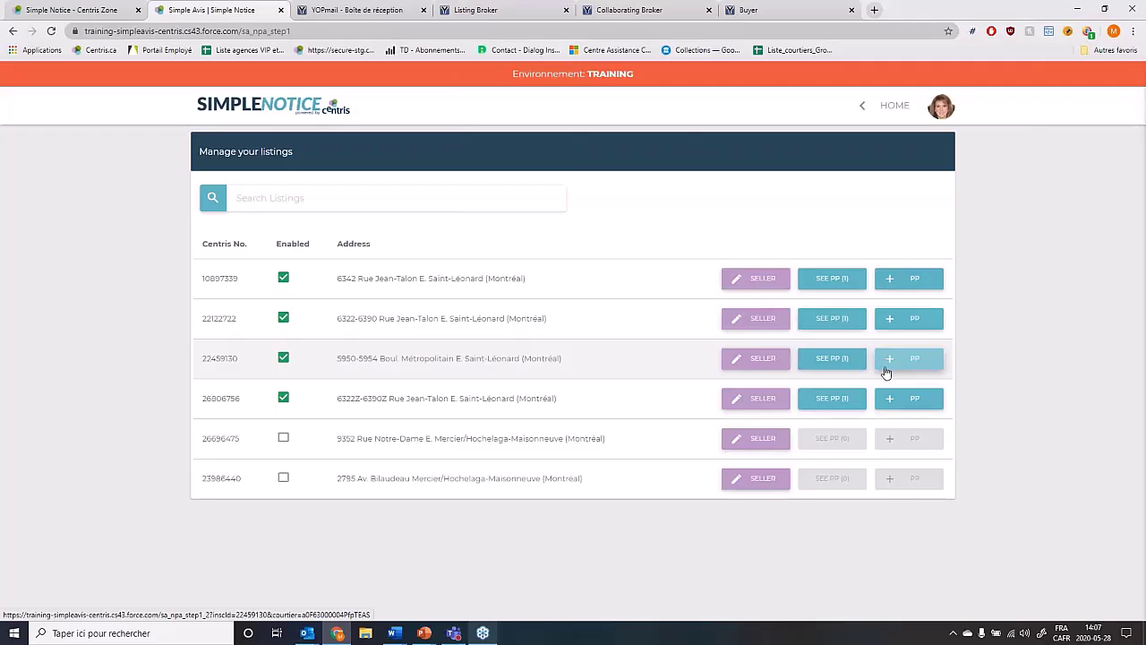
{"action": "left_click", "coordinate": [821, 363]}
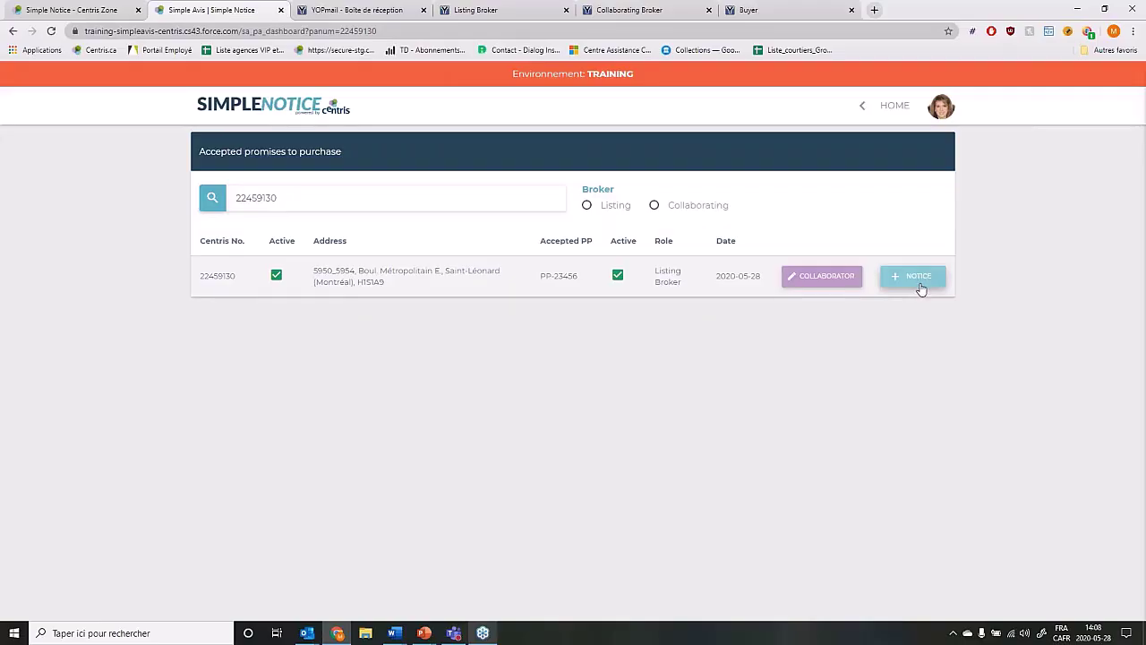
Start a new PP-23456 notice and preview types 4.1 (promise null and void) and 4.2 (hypothecary application).
{"action": "left_click", "coordinate": [920, 288]}
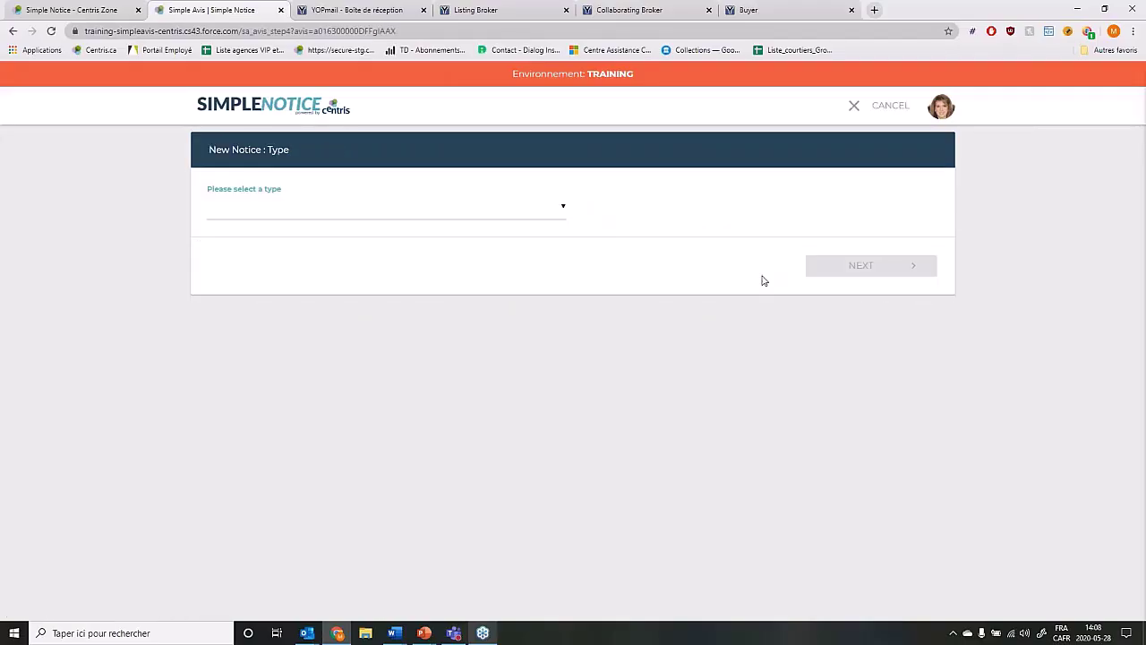
{"action": "left_click", "coordinate": [555, 208]}
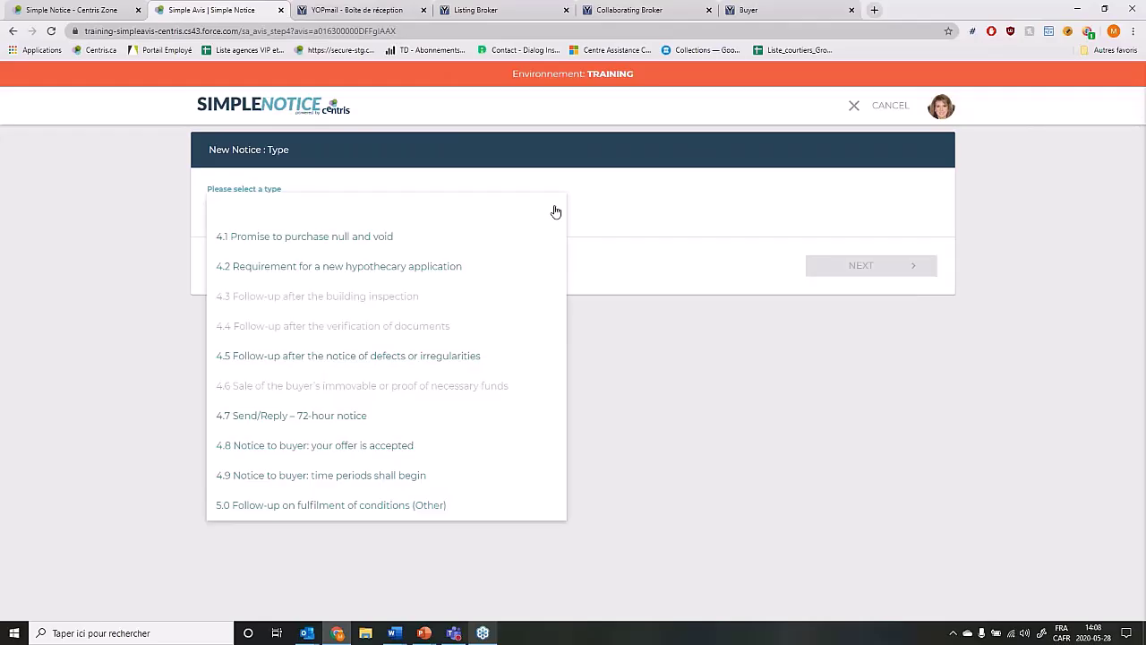
{"action": "left_click", "coordinate": [351, 236]}
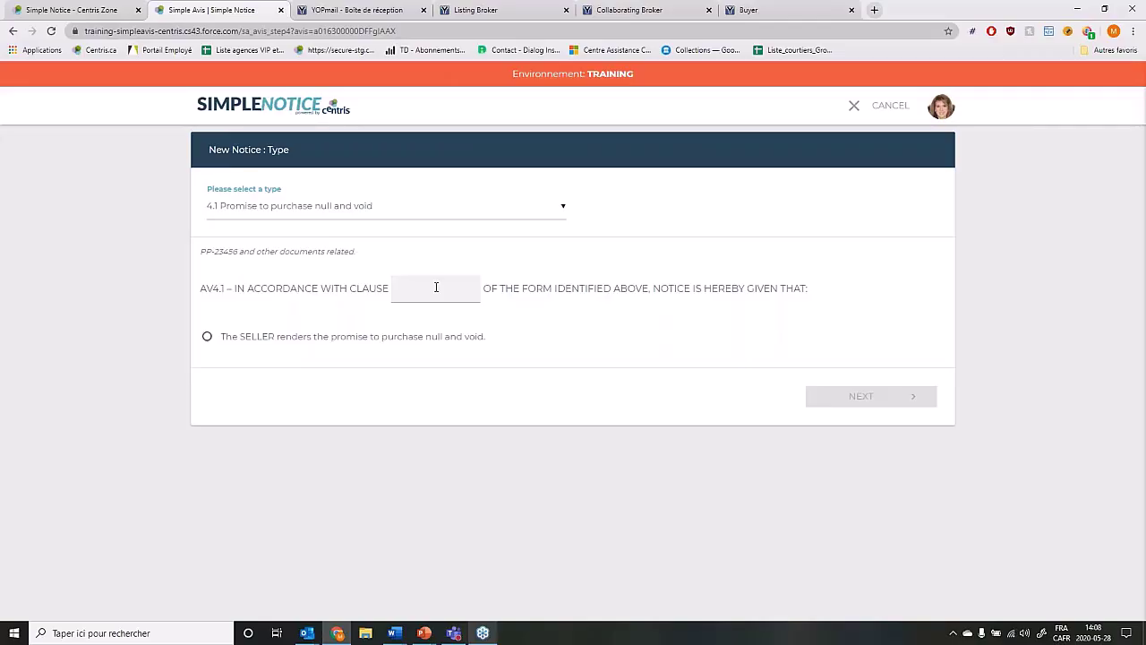
{"action": "left_click", "coordinate": [557, 204]}
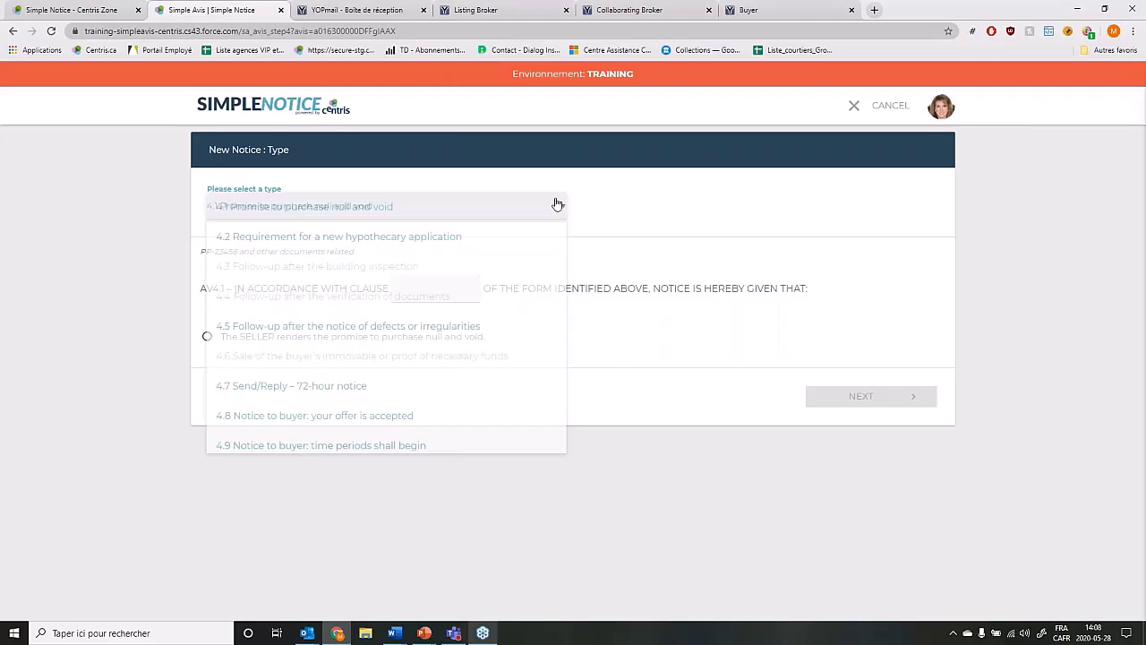
{"action": "left_click", "coordinate": [505, 280]}
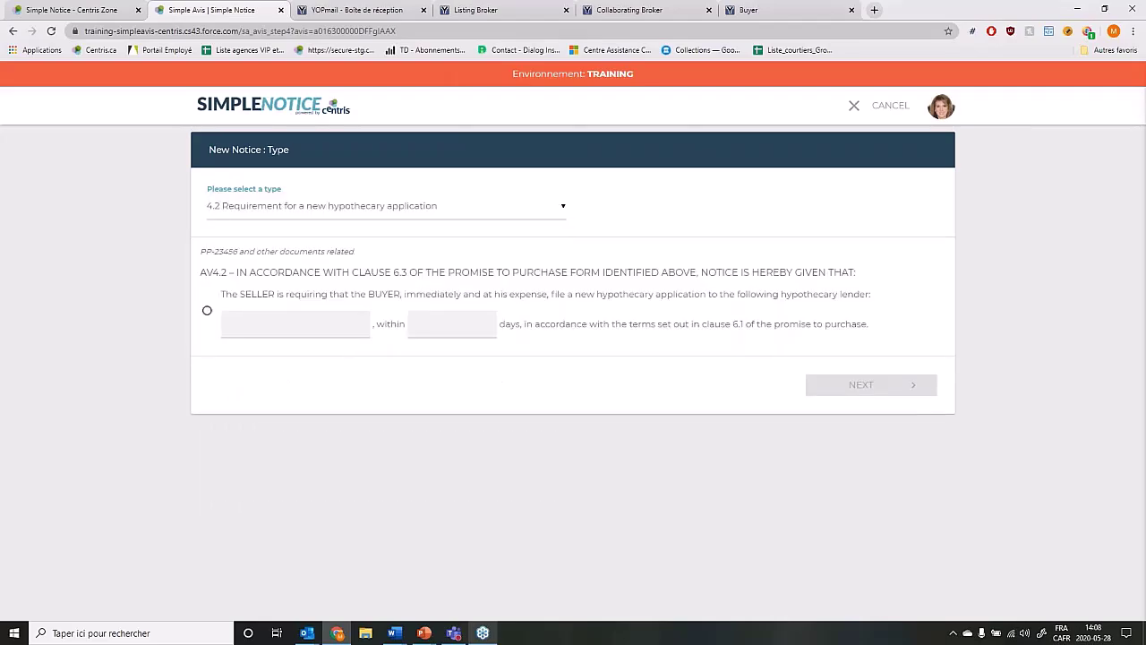
{"action": "left_click", "coordinate": [501, 207]}
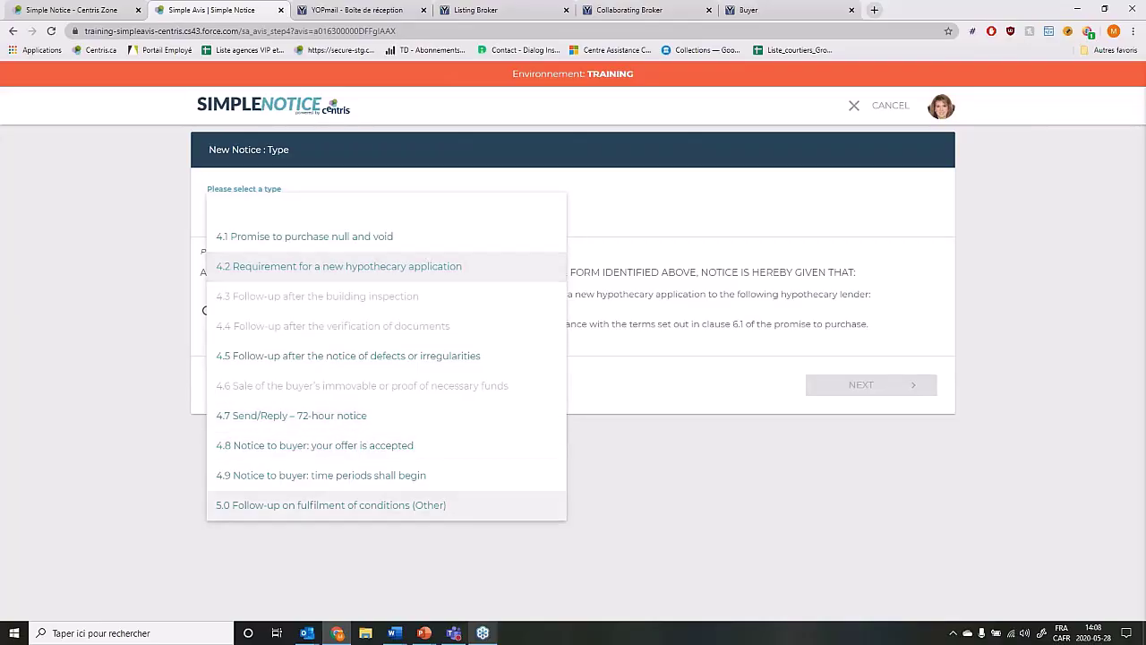
Choose the 5.0 Follow-up on fulfilment of conditions type, then type and delete sample 'special clause..' text.
{"action": "left_click", "coordinate": [331, 505]}
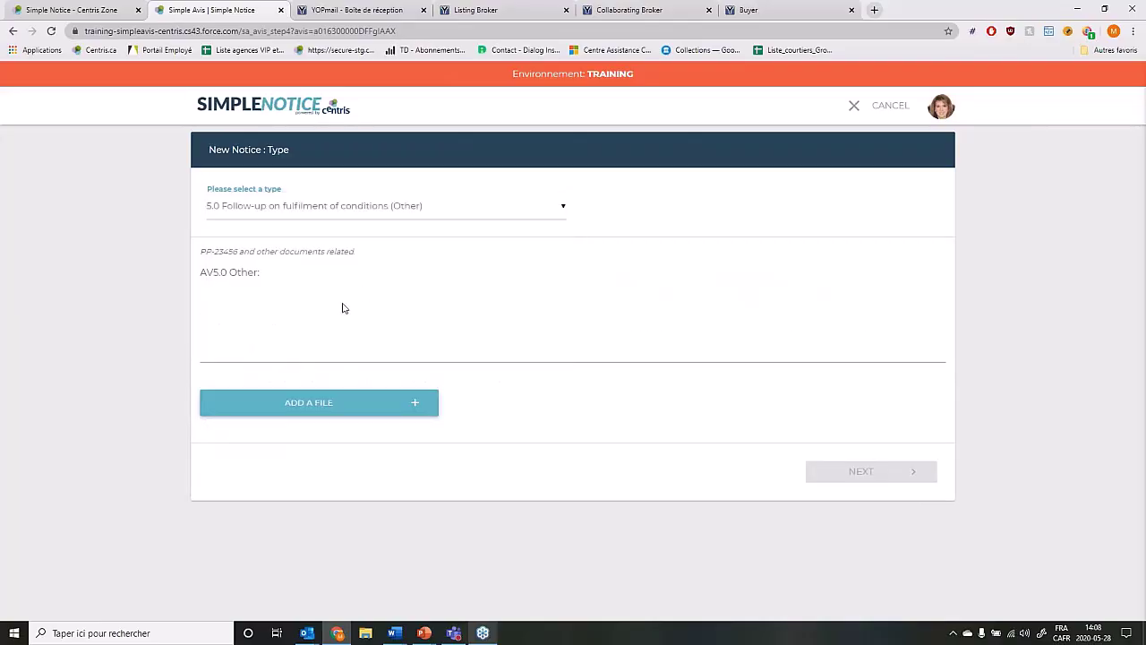
{"action": "left_click", "coordinate": [313, 329]}
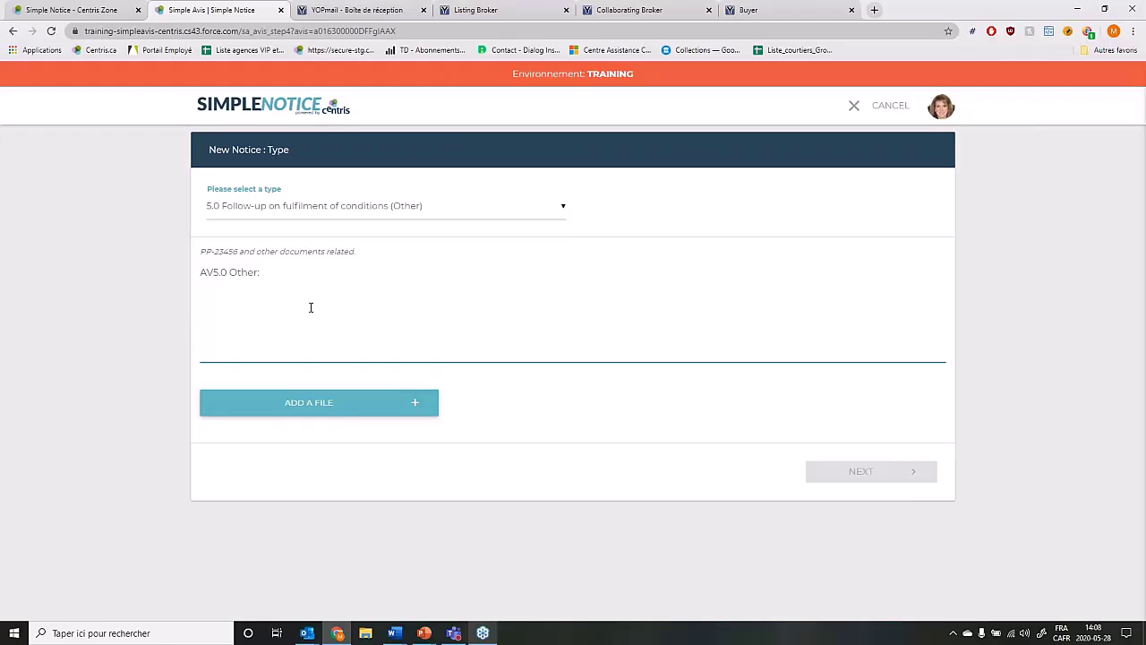
{"action": "type", "text": "write your e"}
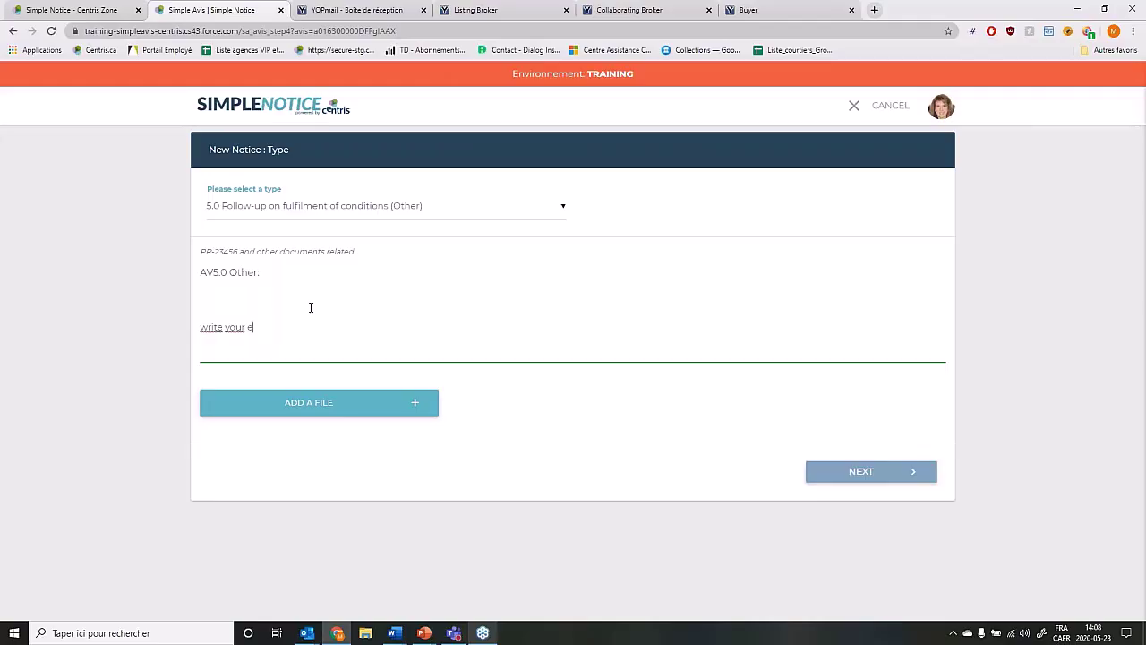
{"action": "key", "text": "BackSpace"}
{"action": "type", "text": "special clause.."}
{"action": "triple_click", "coordinate": [325, 328]}
{"action": "key", "text": "BackSpace"}
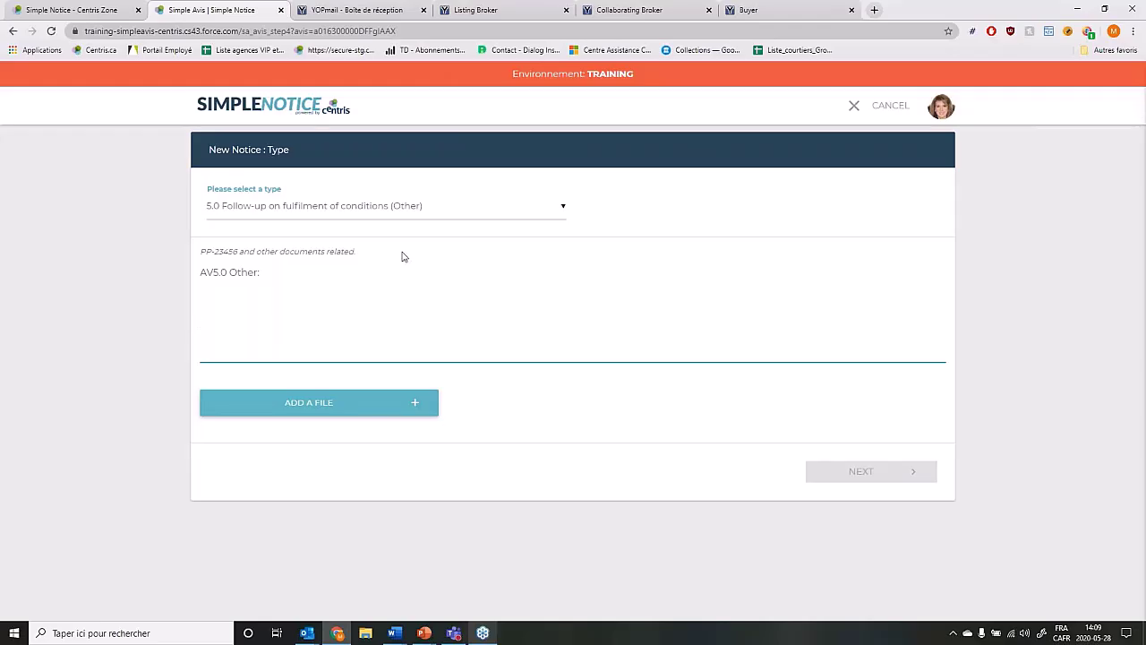
Cancel the file attachment without adding anything and reopen the notice type list.
{"action": "left_click", "coordinate": [433, 418]}
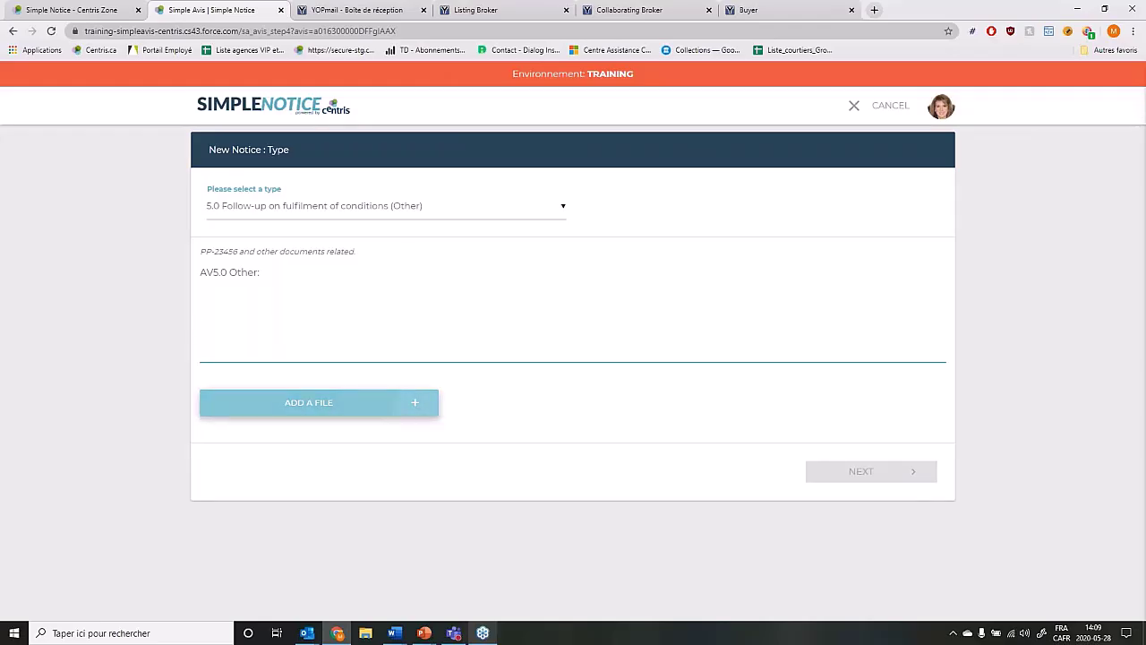
{"action": "left_click", "coordinate": [404, 403]}
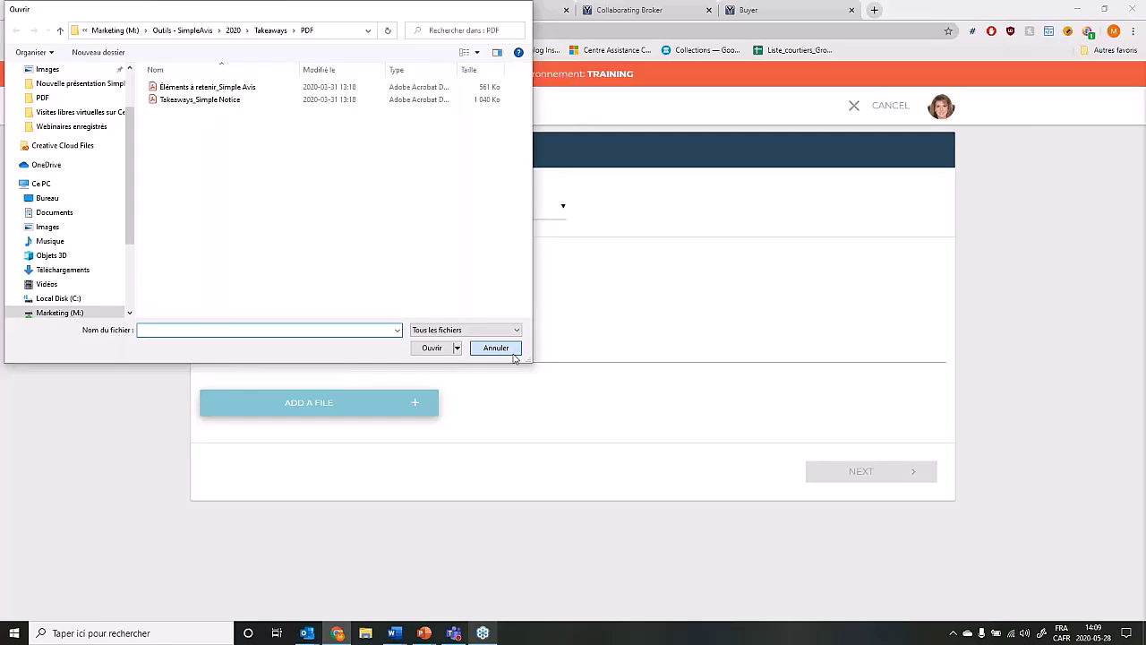
{"action": "left_click", "coordinate": [497, 348]}
{"action": "left_click", "coordinate": [559, 210]}
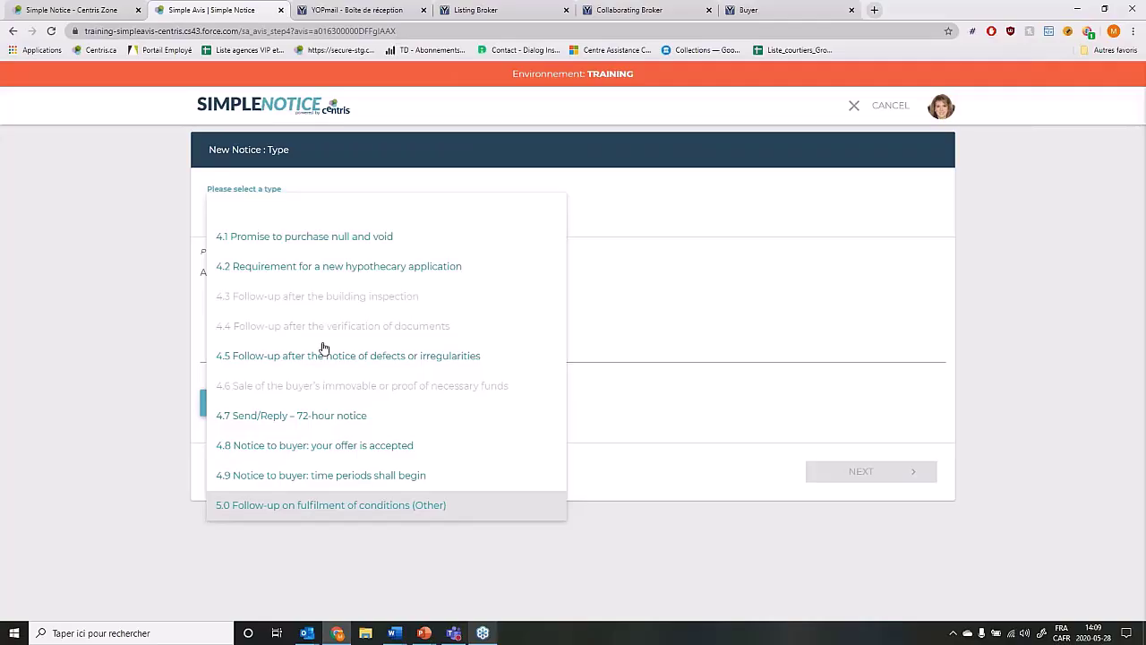
Confirm the 4.7 Send/Reply – 72-hour type, affirm the seller's new promise, and continue to the summary.
{"action": "key", "text": "Escape"}
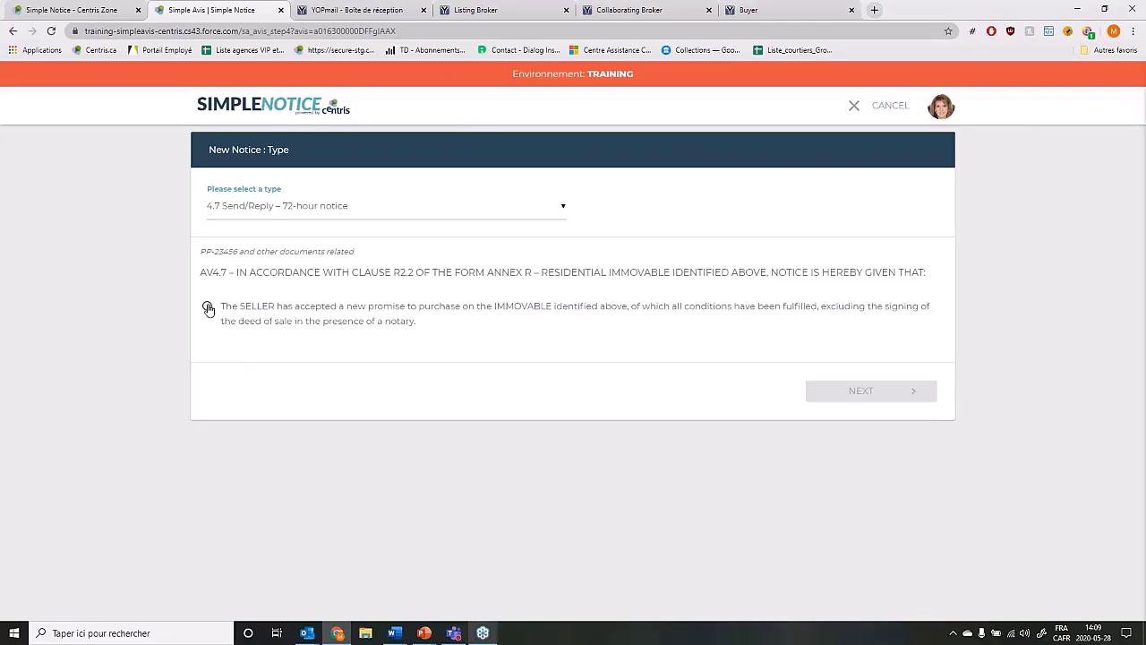
{"action": "left_click", "coordinate": [208, 309]}
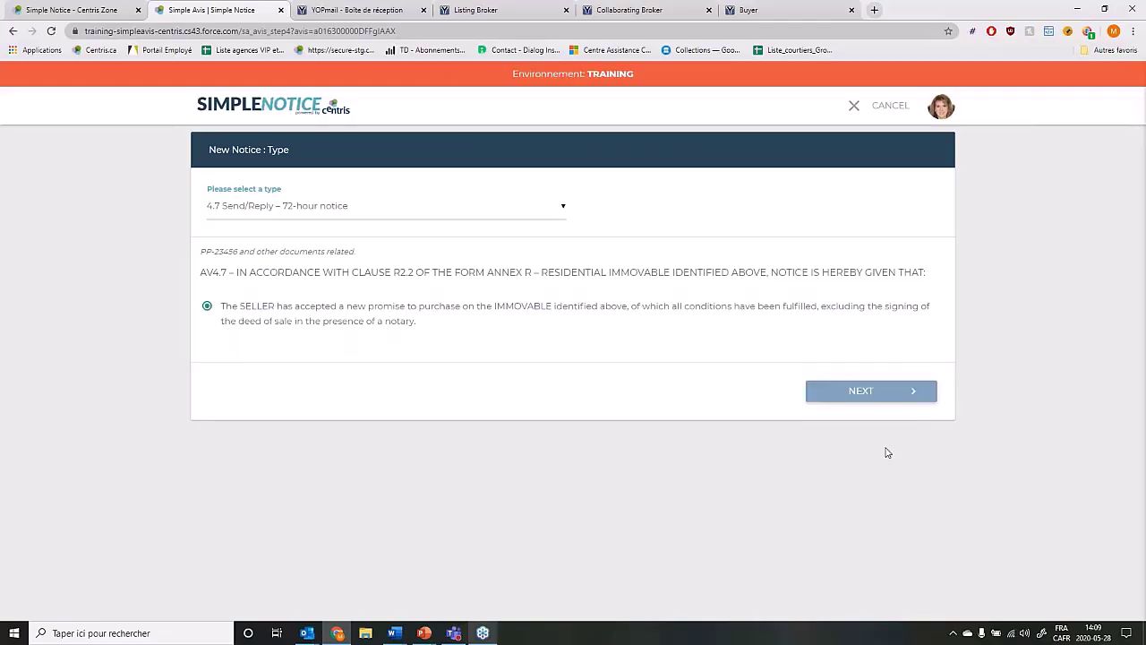
{"action": "left_click", "coordinate": [866, 391]}
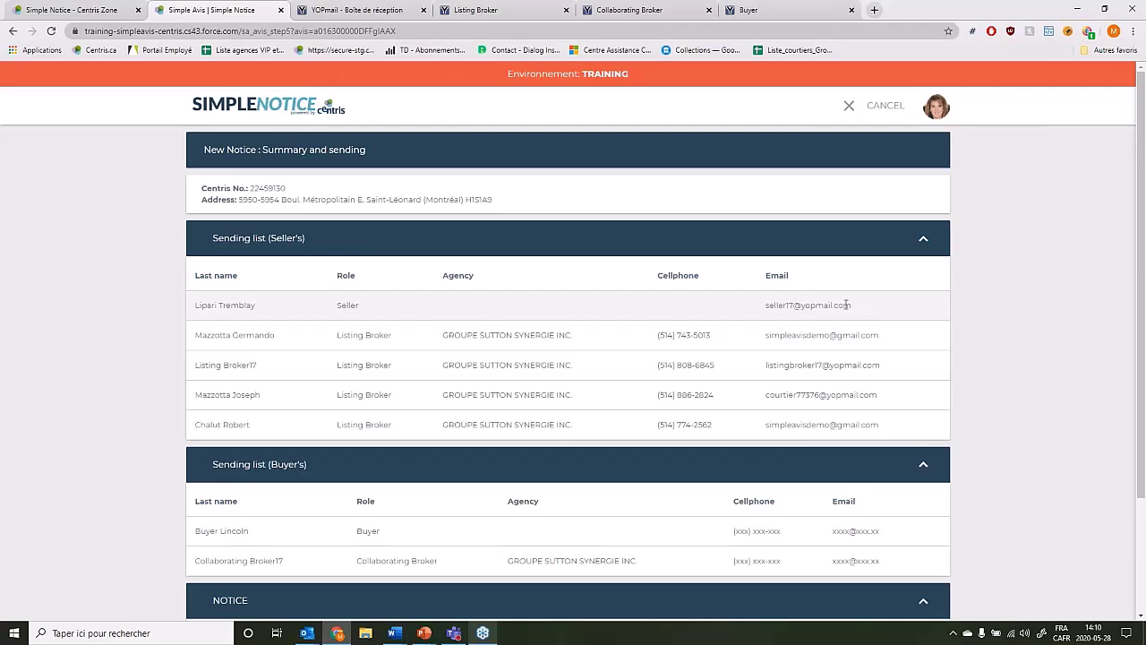
{"action": "left_click_drag", "start_coordinate": [846, 305], "coordinate": [768, 306]}
{"action": "left_click", "coordinate": [902, 379]}
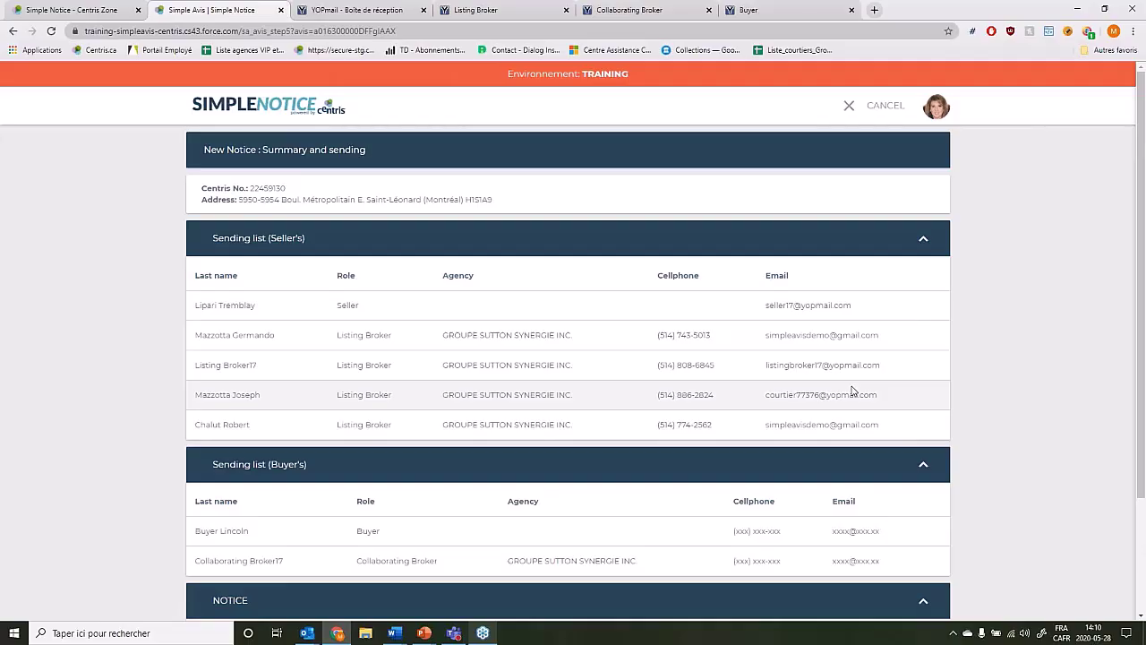
{"action": "scroll", "coordinate": [852, 391], "scroll_direction": "down", "scroll_amount": 1}
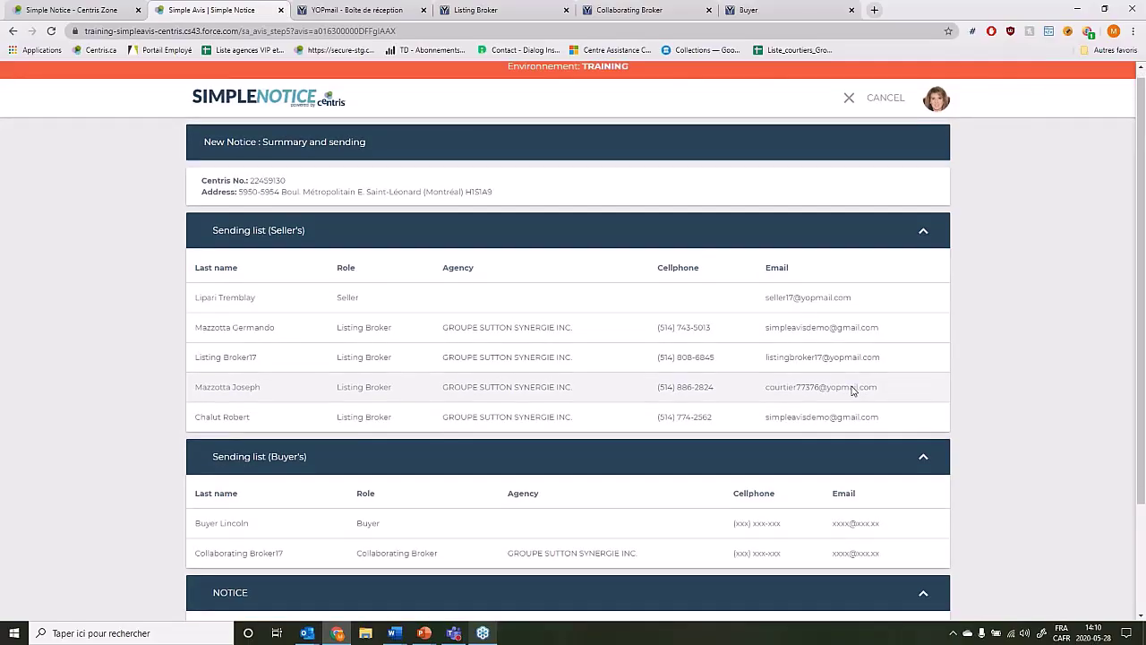
{"action": "scroll", "coordinate": [852, 391], "scroll_direction": "down", "scroll_amount": 3}
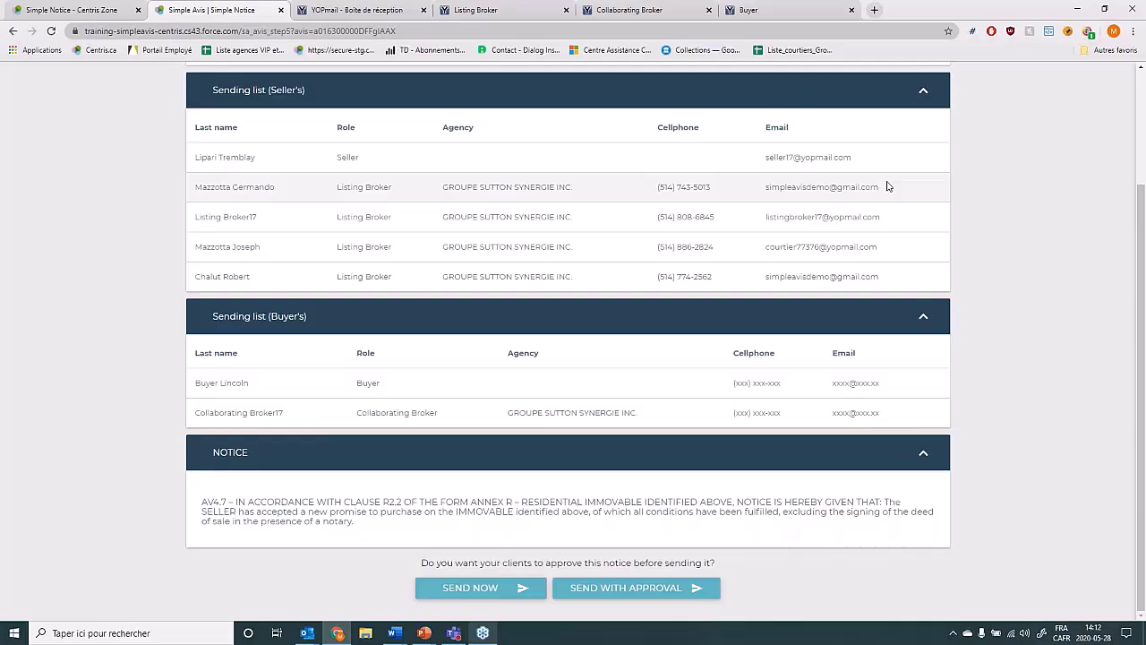
Send the 4.7 notice now to all parties and note the two-hour delivery confirmation wording.
{"action": "left_click", "coordinate": [470, 593]}
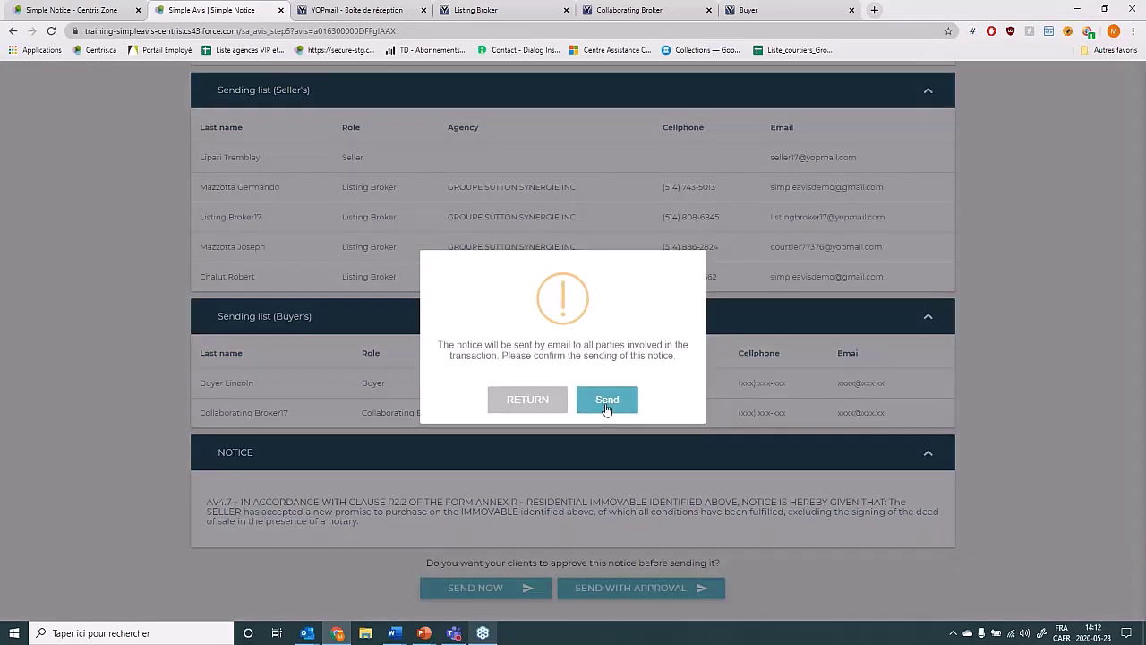
{"action": "left_click", "coordinate": [606, 403]}
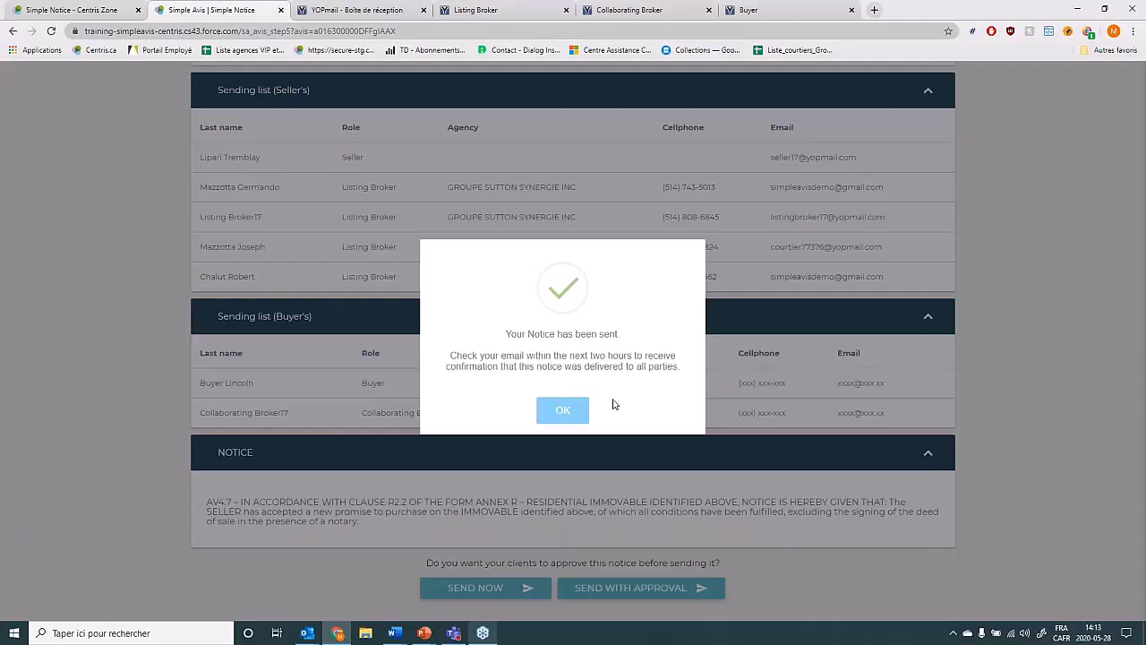
{"action": "left_click_drag", "start_coordinate": [580, 357], "coordinate": [666, 358]}
{"action": "left_click", "coordinate": [703, 359]}
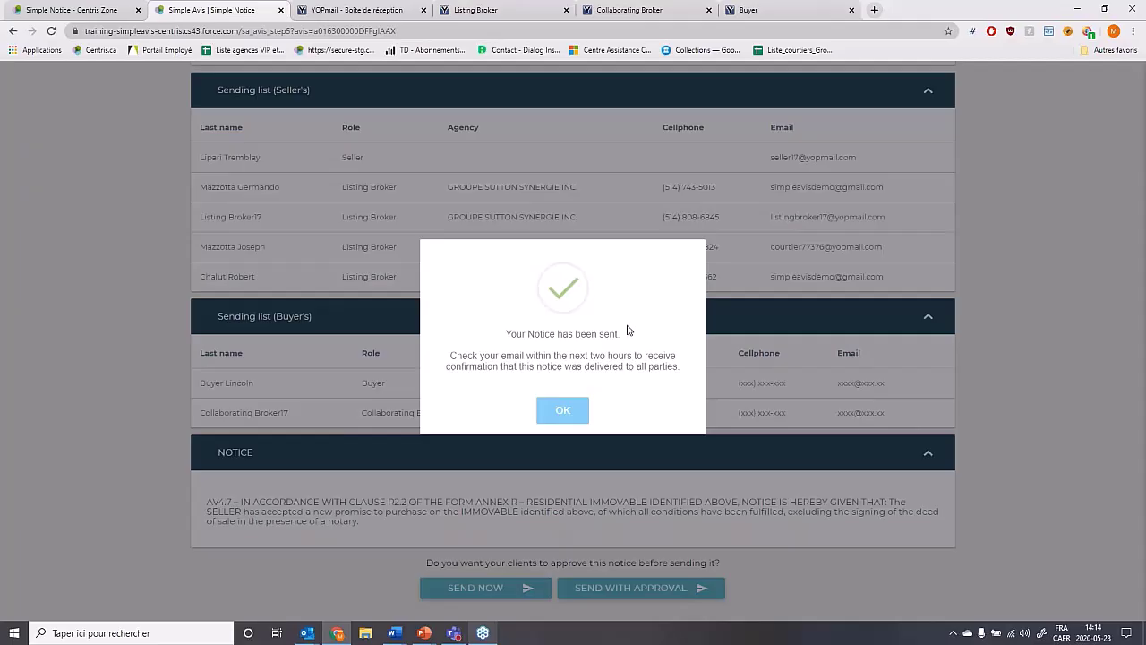
Dismiss the sent dialog and review the Seller's side and Buyer's side sending report tables.
{"action": "left_click", "coordinate": [576, 420]}
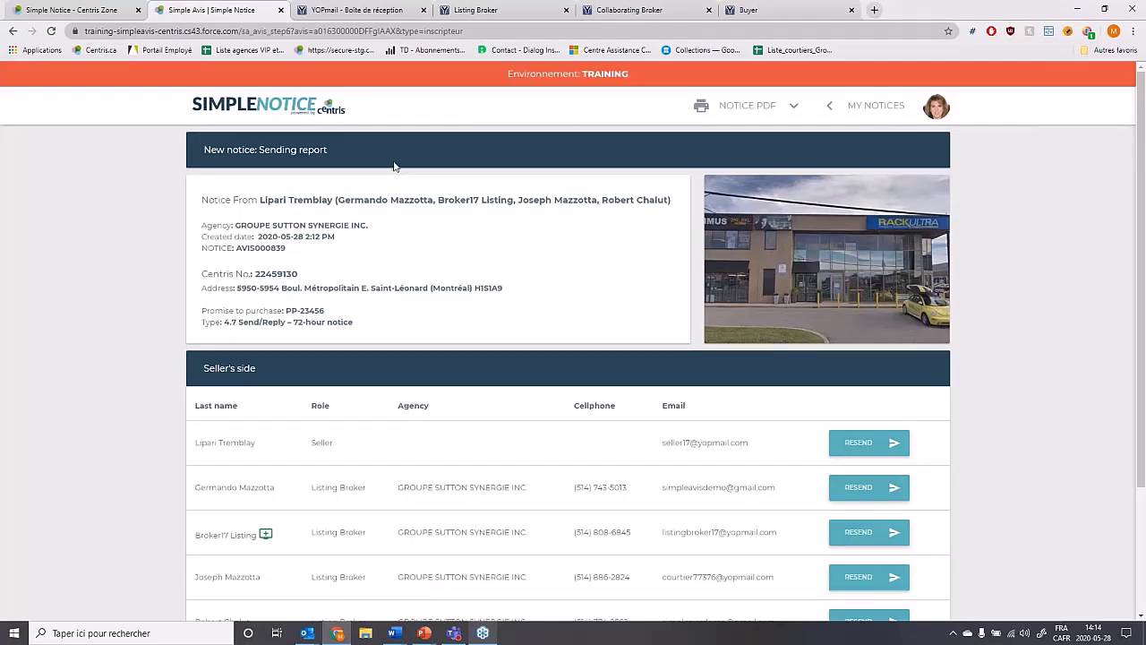
{"action": "scroll", "coordinate": [912, 568], "scroll_direction": "down", "scroll_amount": 3}
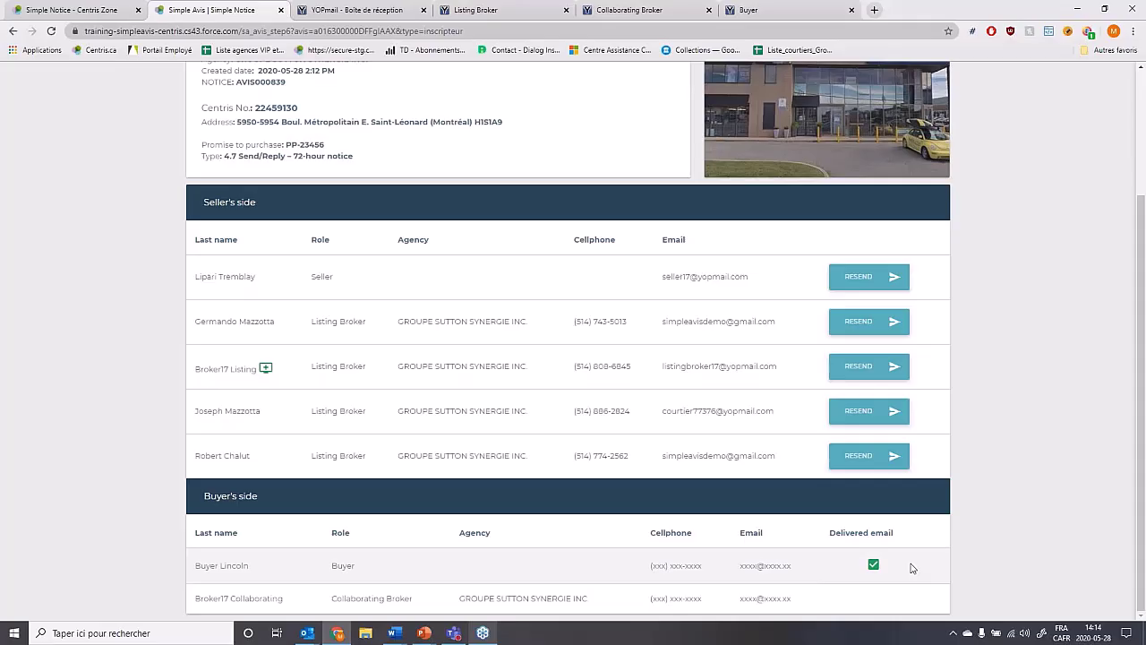
{"action": "scroll", "coordinate": [912, 568], "scroll_direction": "up", "scroll_amount": 1}
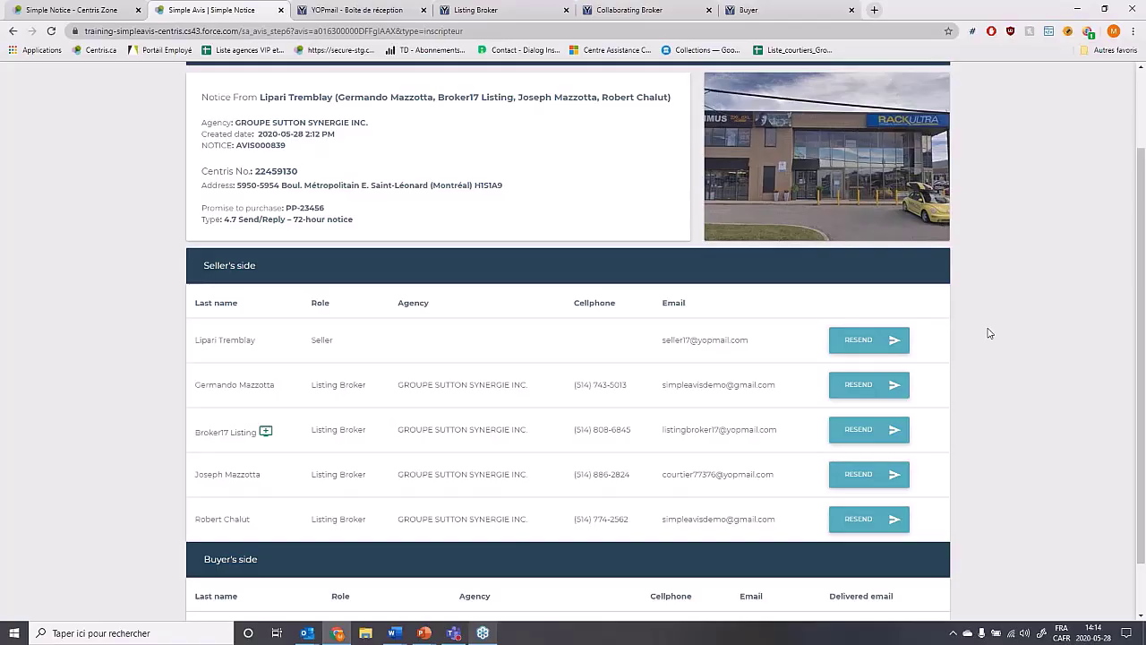
Reload the buyer's YOPmail inbox and bring up the new SimpleNotice 4.7 notice email.
{"action": "left_click", "coordinate": [765, 12]}
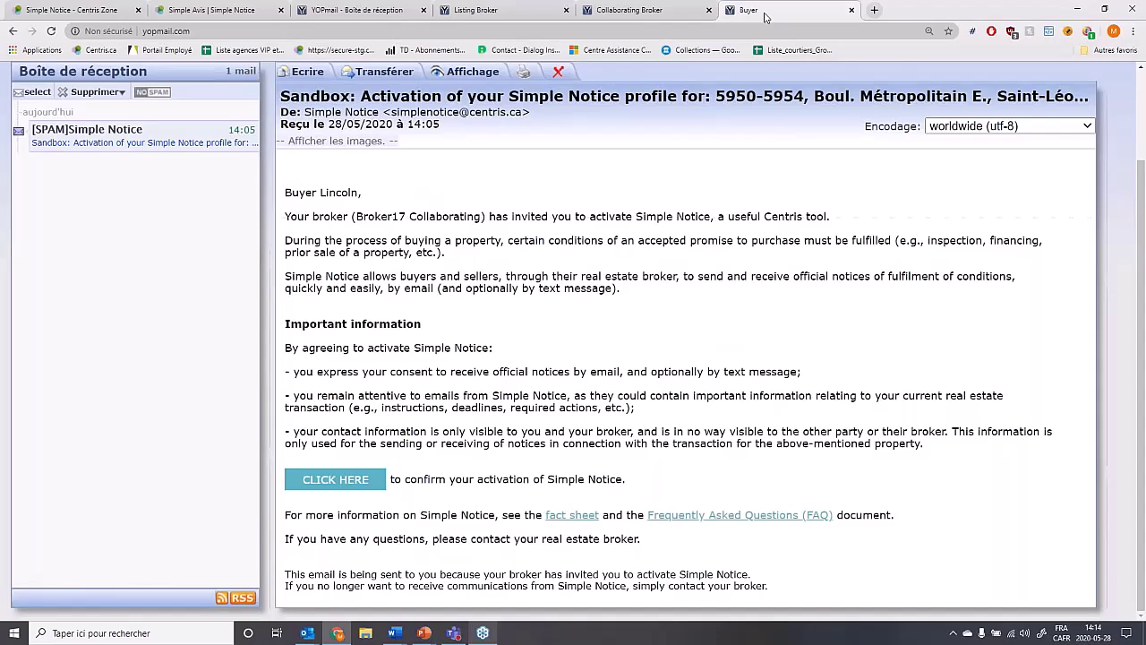
{"action": "key", "text": "F5"}
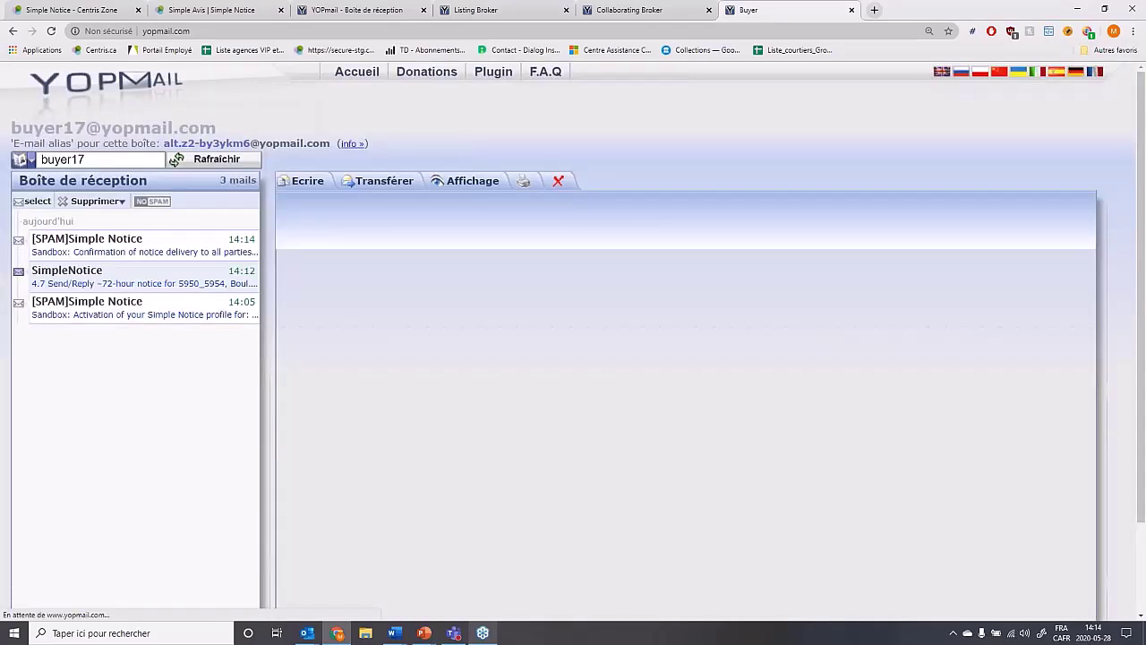
{"action": "left_click_drag", "start_coordinate": [390, 337], "coordinate": [456, 338]}
Scroll through the buyer's notice email and open the Avis_preliminaire_acheteur_en22459130.pdf link.
{"action": "left_click", "coordinate": [455, 339]}
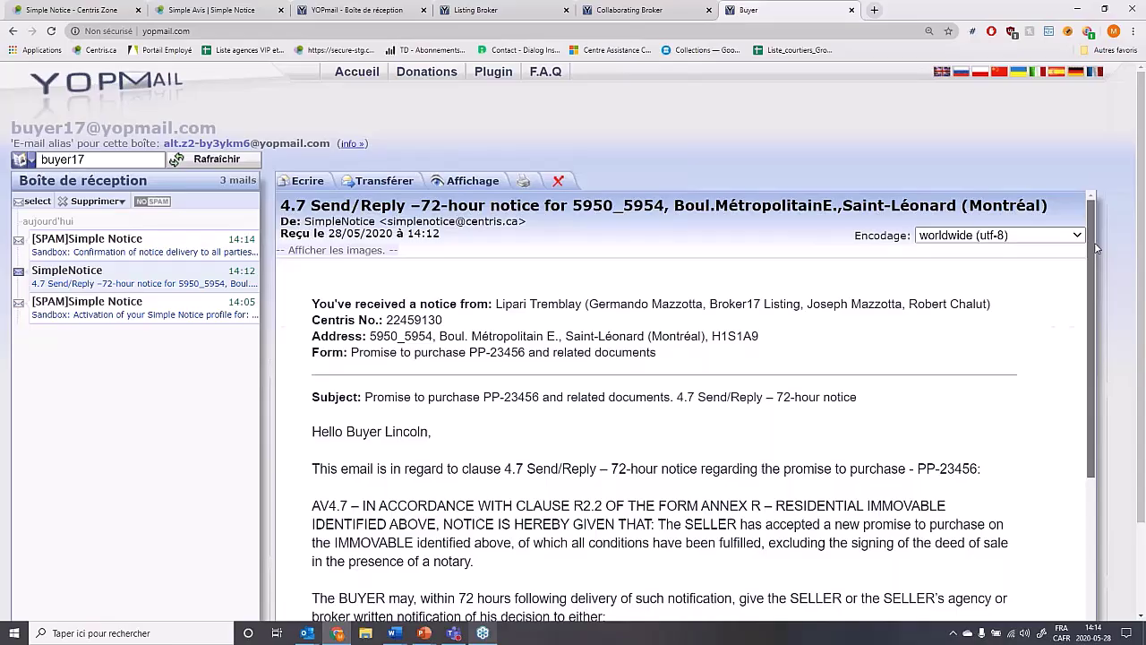
{"action": "left_click_drag", "start_coordinate": [1096, 248], "coordinate": [1093, 266]}
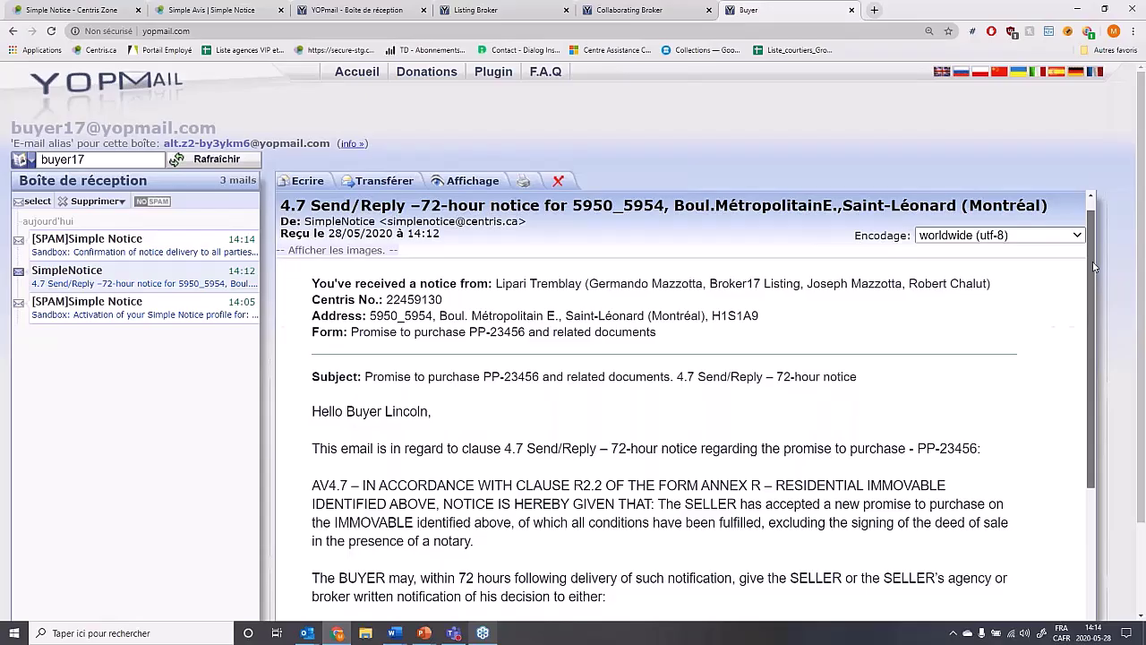
{"action": "left_click_drag", "start_coordinate": [1093, 266], "coordinate": [1092, 357]}
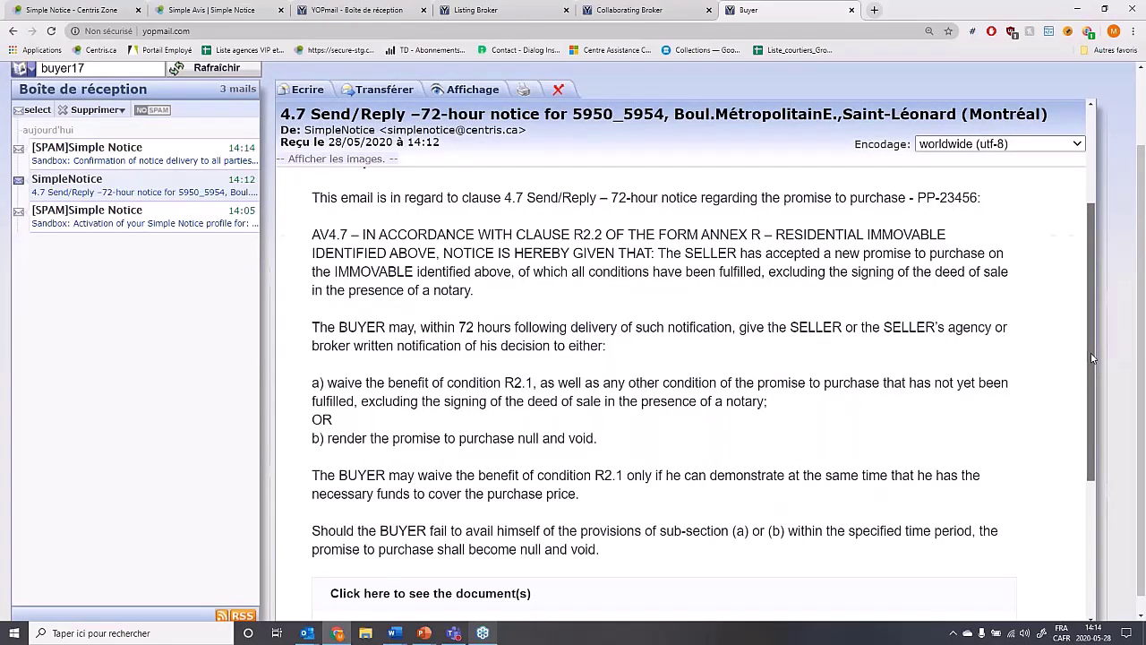
{"action": "left_click_drag", "start_coordinate": [1092, 358], "coordinate": [1091, 476]}
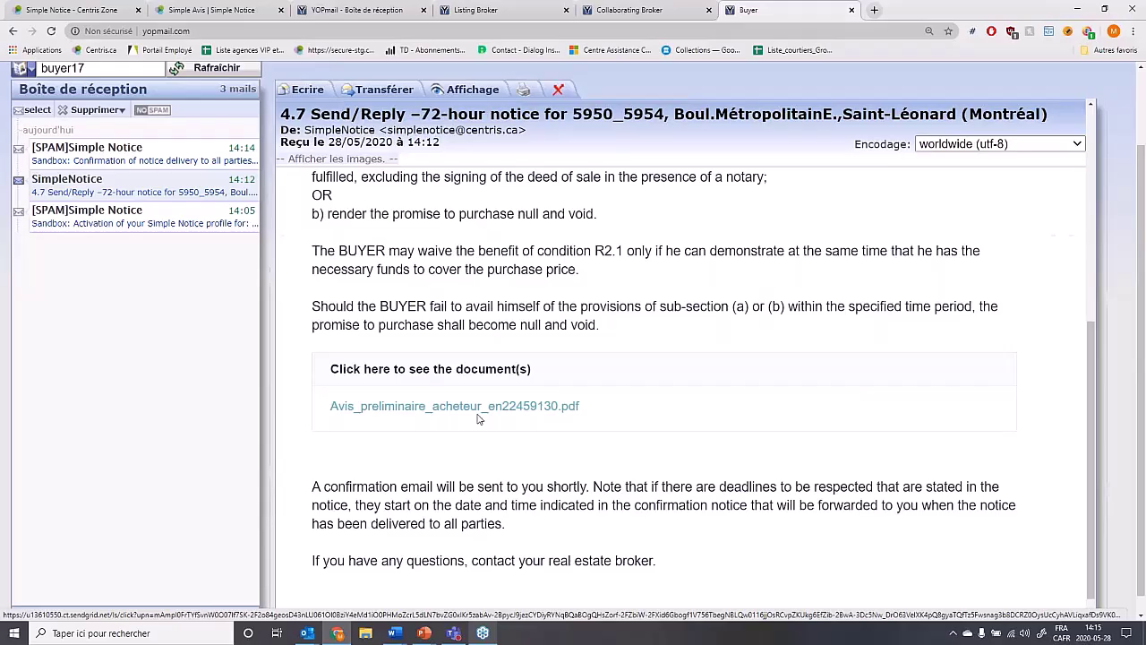
{"action": "left_click", "coordinate": [440, 407]}
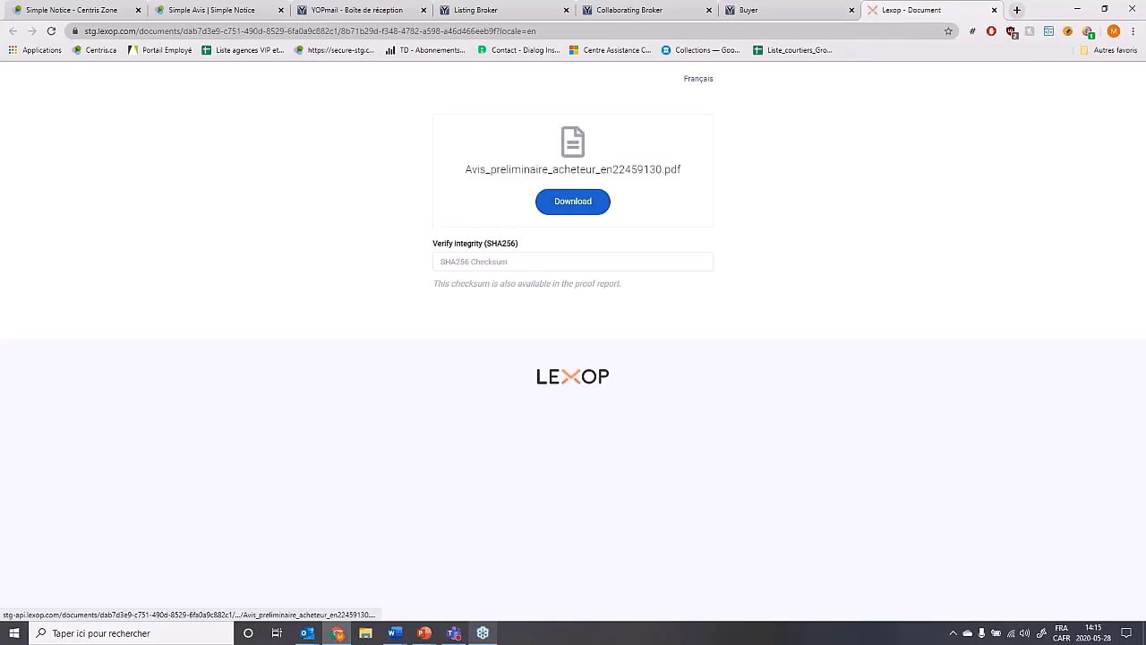
Download and open the preliminary buyer notice PDF, then close the blank PDF tab and Lexop page.
{"action": "left_click", "coordinate": [573, 201]}
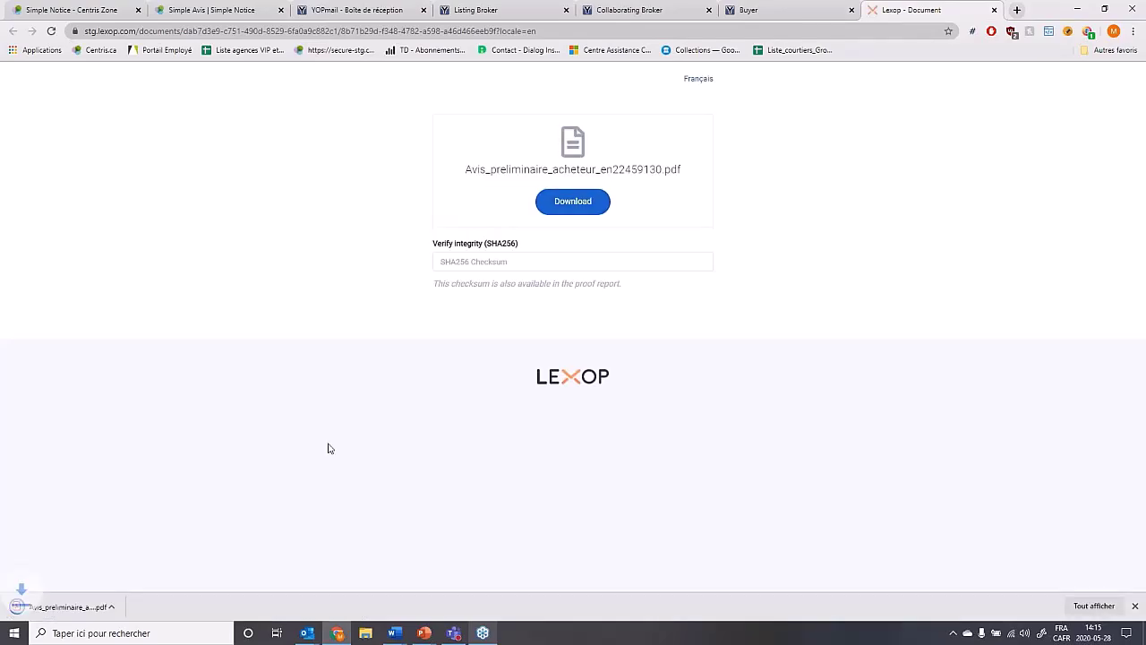
{"action": "left_click", "coordinate": [43, 613]}
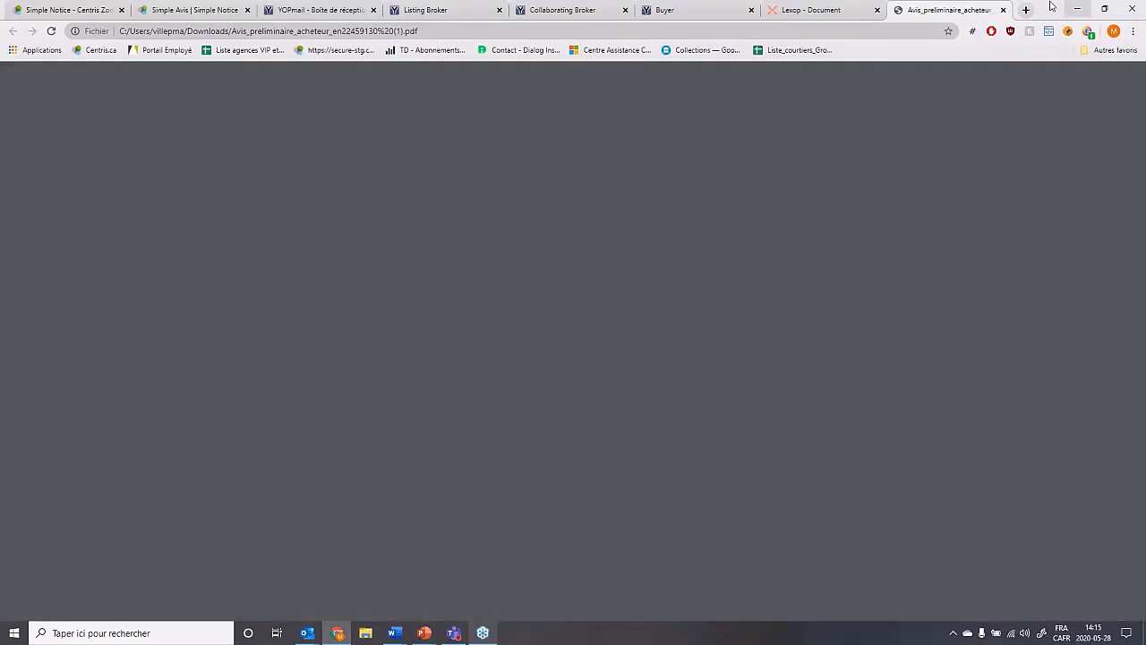
{"action": "left_click", "coordinate": [1002, 9]}
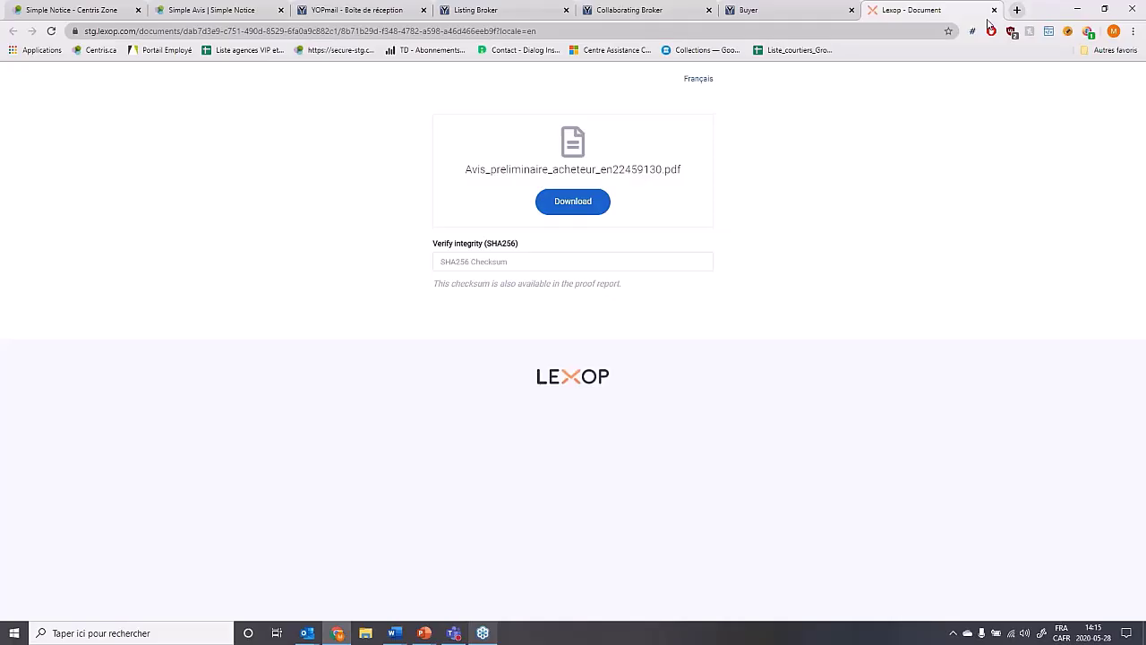
{"action": "left_click", "coordinate": [994, 10]}
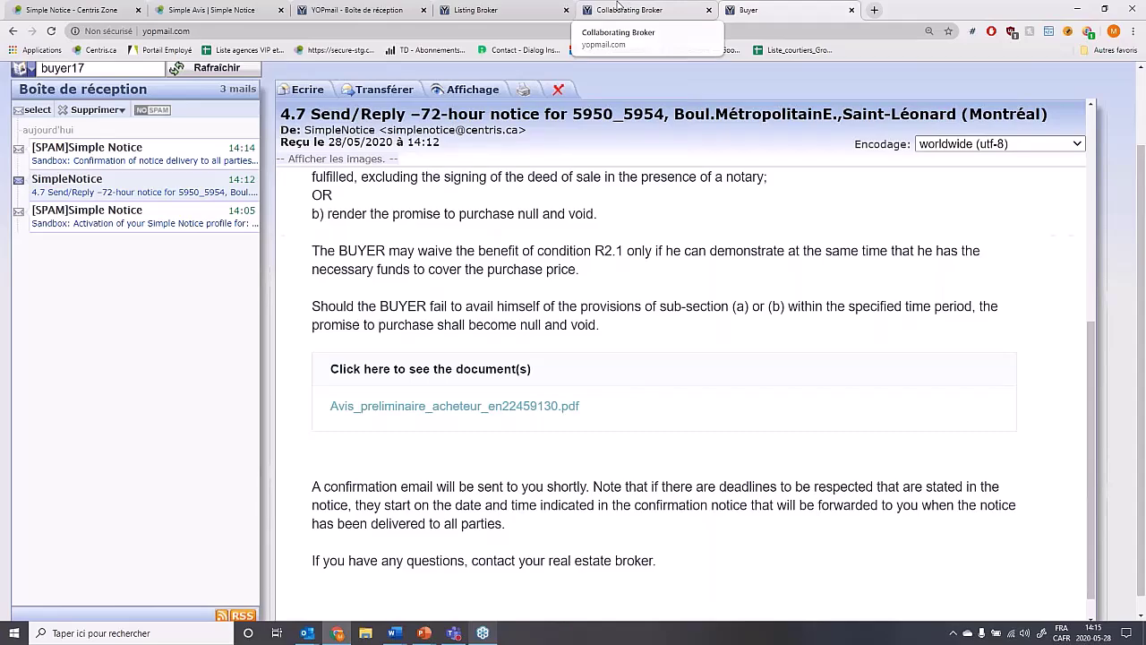
Reload the collaborating broker's inbox and point out the 4.7 notice email's date line.
{"action": "left_click", "coordinate": [618, 9]}
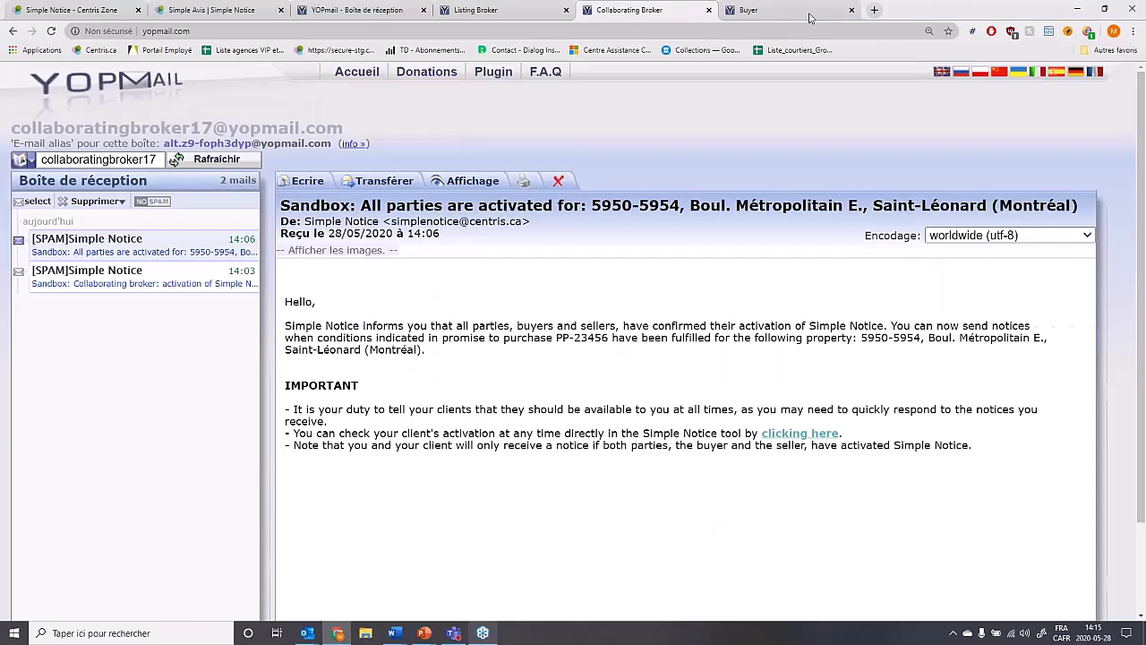
{"action": "key", "text": "F5"}
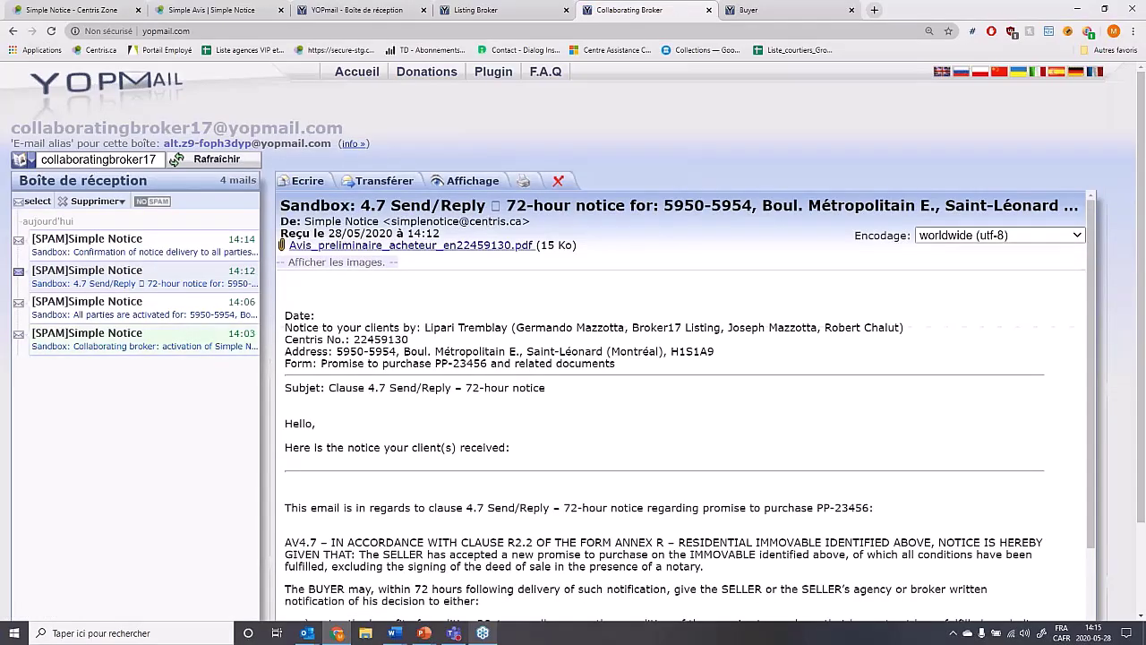
{"action": "left_click_drag", "start_coordinate": [315, 315], "coordinate": [285, 316]}
{"action": "left_click", "coordinate": [327, 320]}
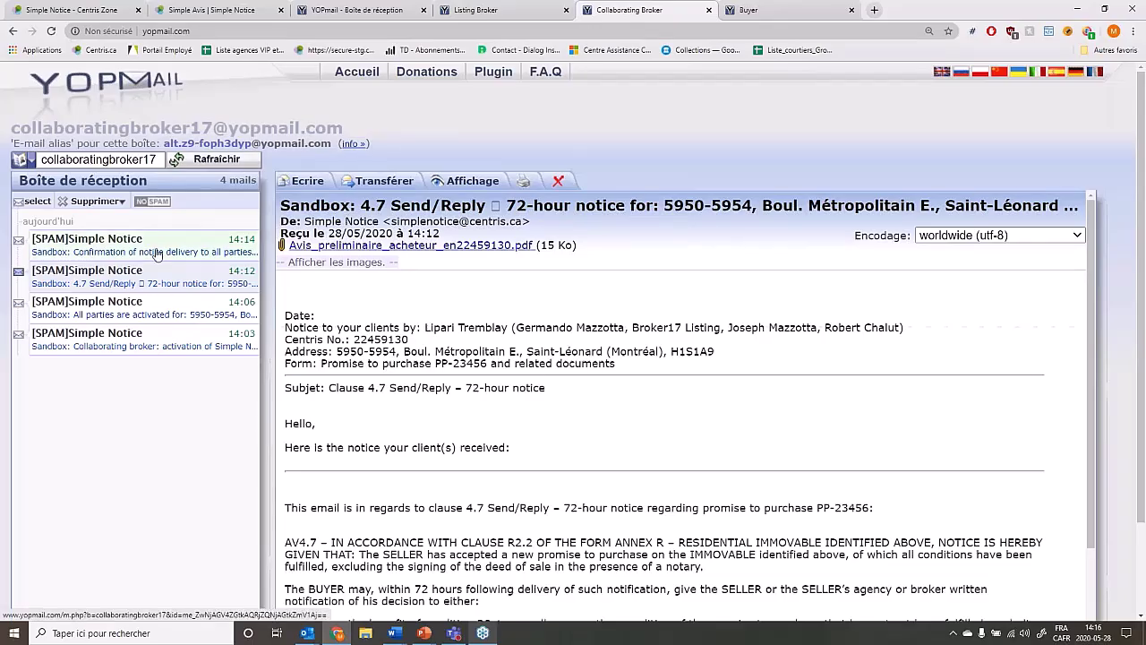
Read the broker's 'Confirmation of notice delivery to all parties' email, then return to the buyer's inbox.
{"action": "left_click", "coordinate": [156, 254]}
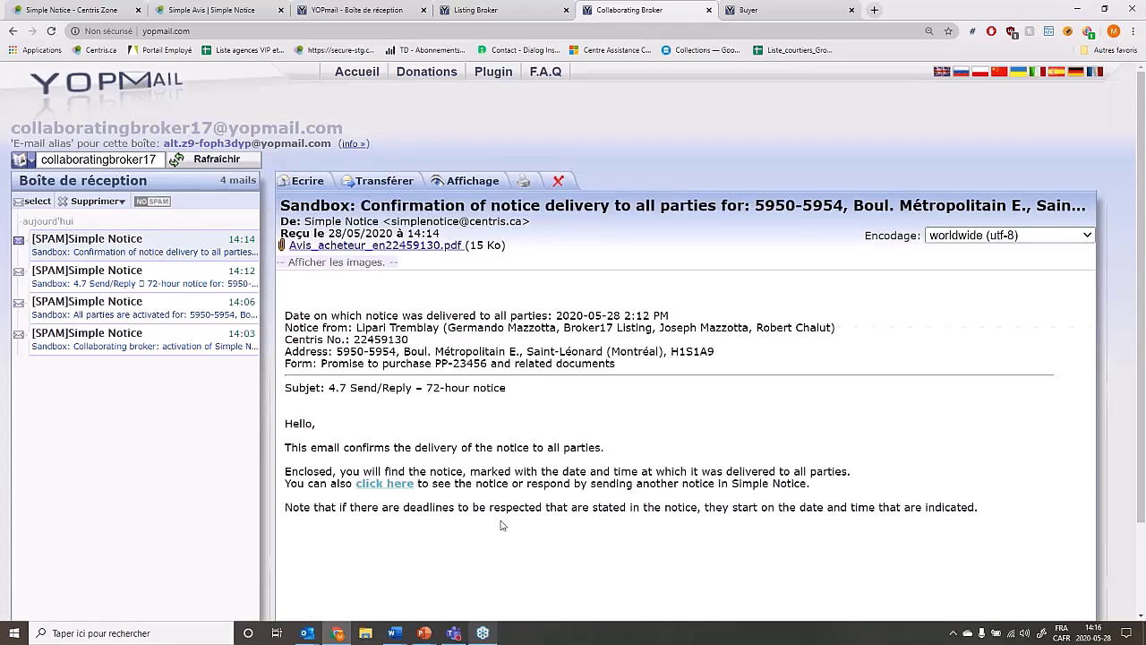
{"action": "left_click_drag", "start_coordinate": [298, 447], "coordinate": [494, 447]}
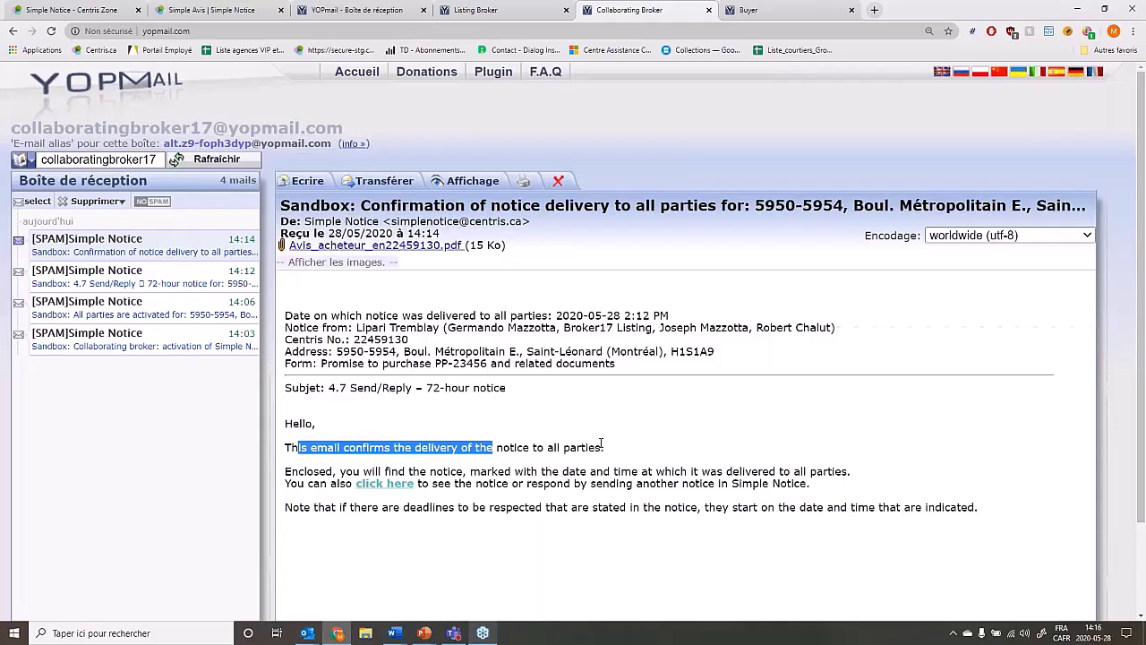
{"action": "left_click", "coordinate": [601, 445]}
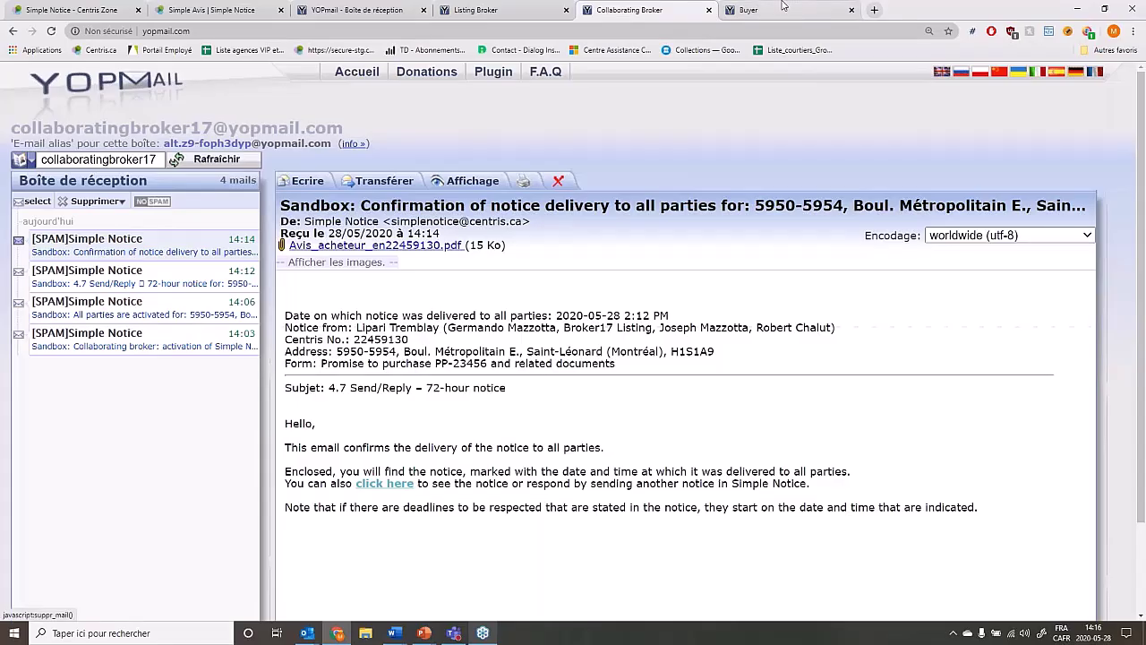
{"action": "left_click", "coordinate": [782, 9]}
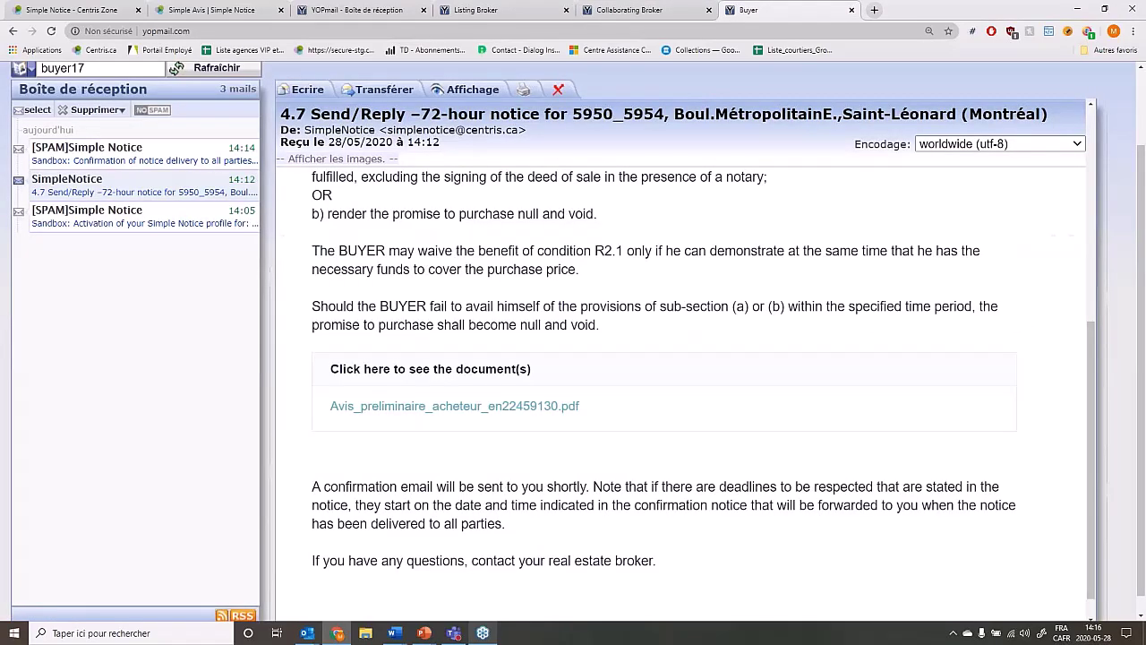
Check the listing broker's YOPmail inbox, then view the seller's 14:14 delivery confirmation for the 4.7 notice.
{"action": "left_click", "coordinate": [475, 10]}
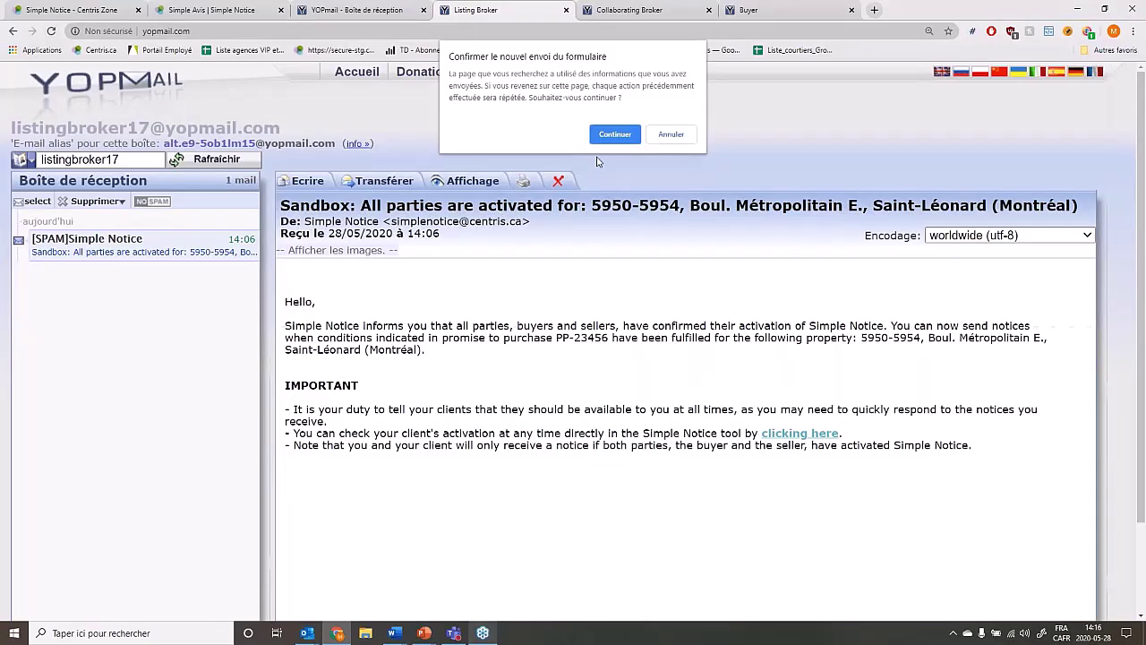
{"action": "left_click", "coordinate": [362, 10]}
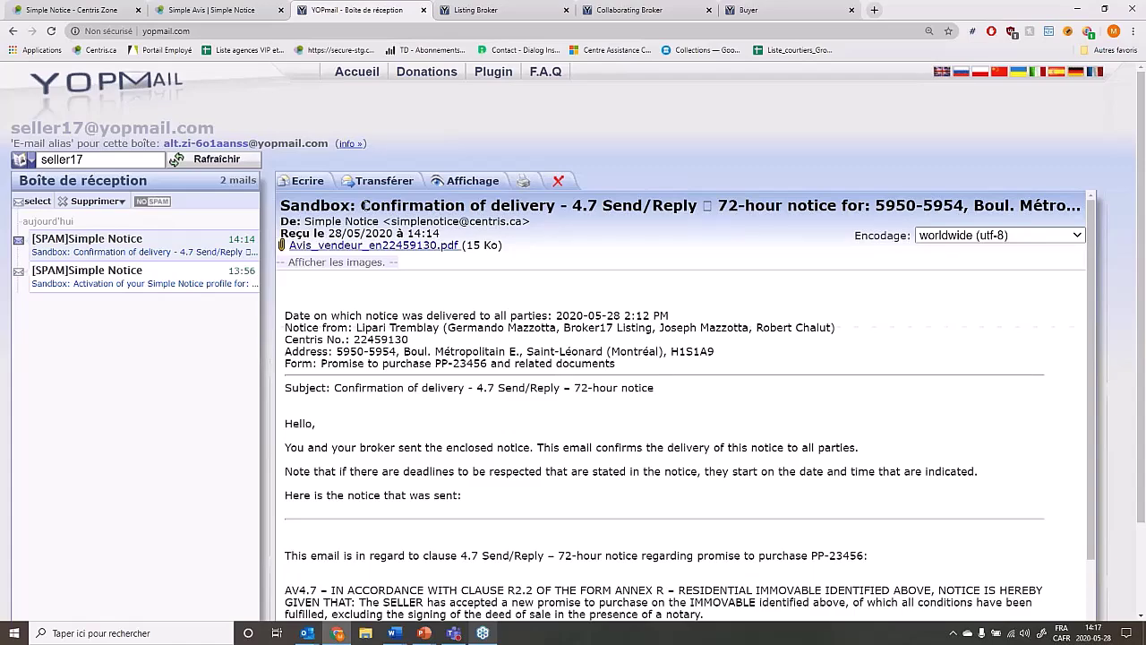
Try opening the Avis_vendeur_en22459130.pdf attachment, dismiss the access-denied alert, and return to Simple Notice.
{"action": "left_click_drag", "start_coordinate": [361, 205], "coordinate": [613, 205]}
{"action": "left_click", "coordinate": [635, 199]}
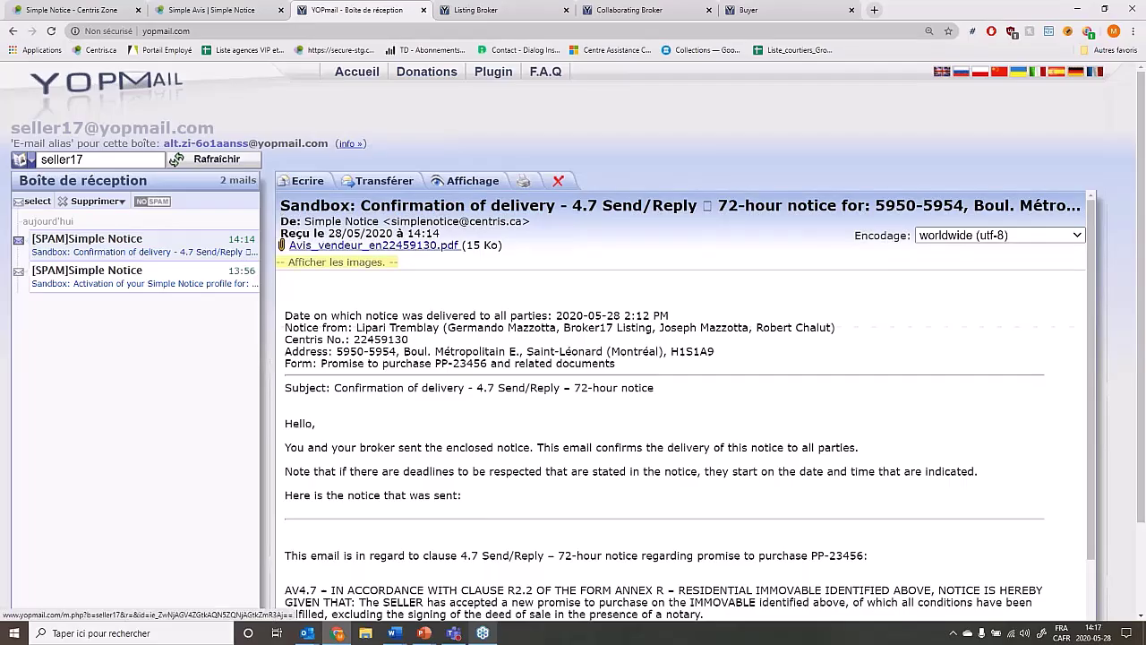
{"action": "left_click", "coordinate": [373, 244]}
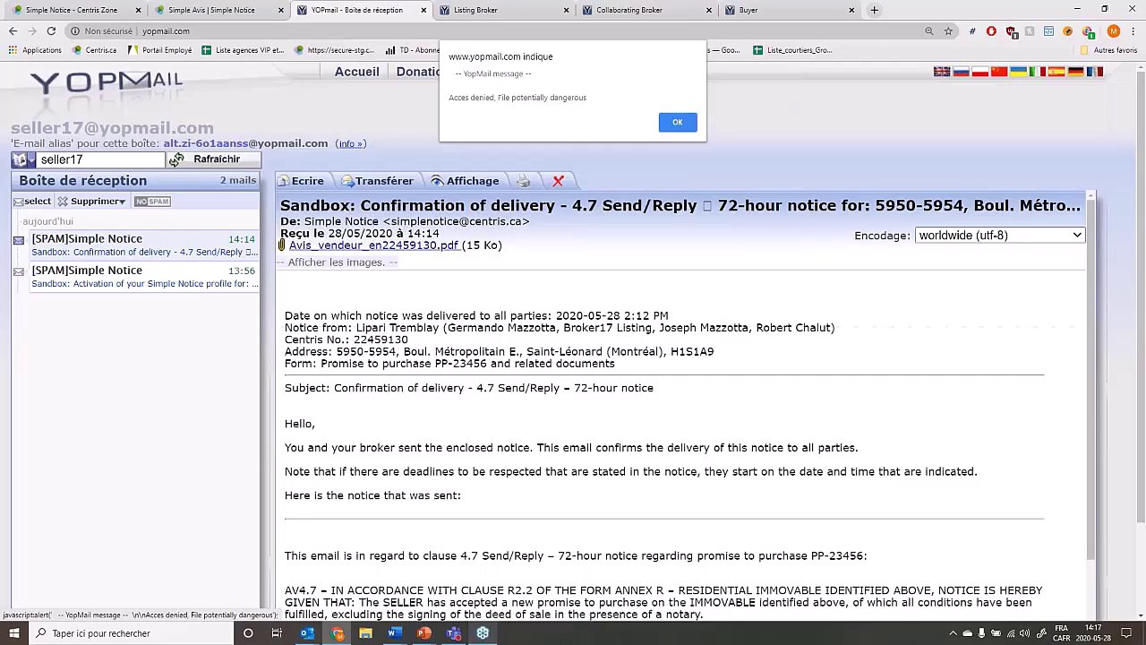
{"action": "key", "text": "Return"}
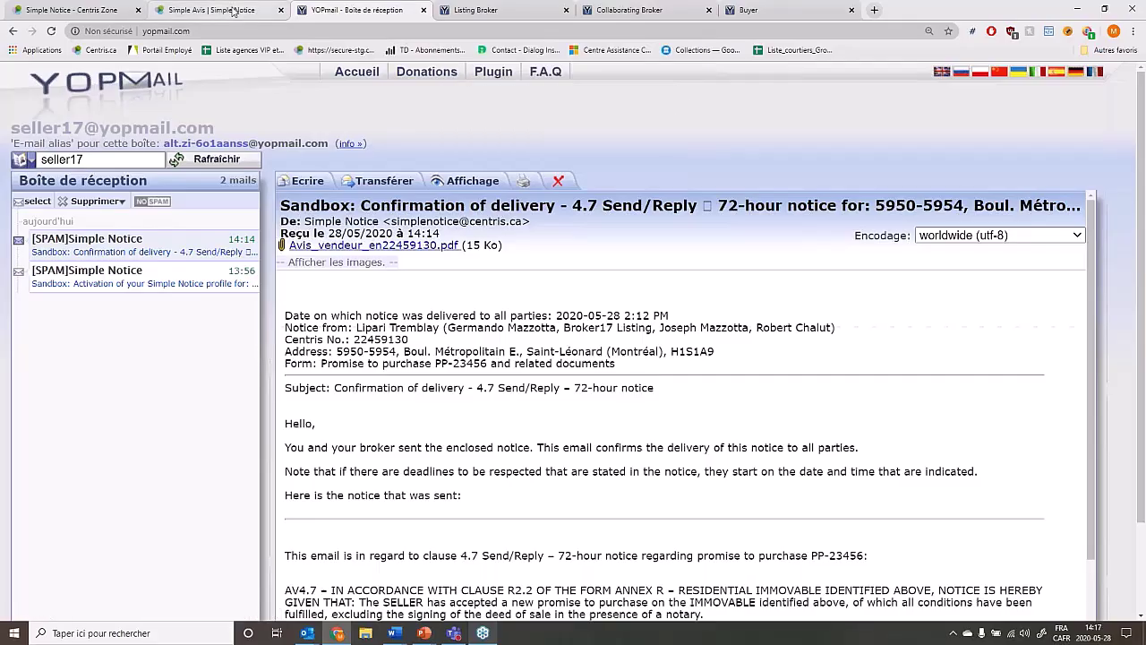
{"action": "left_click", "coordinate": [233, 11]}
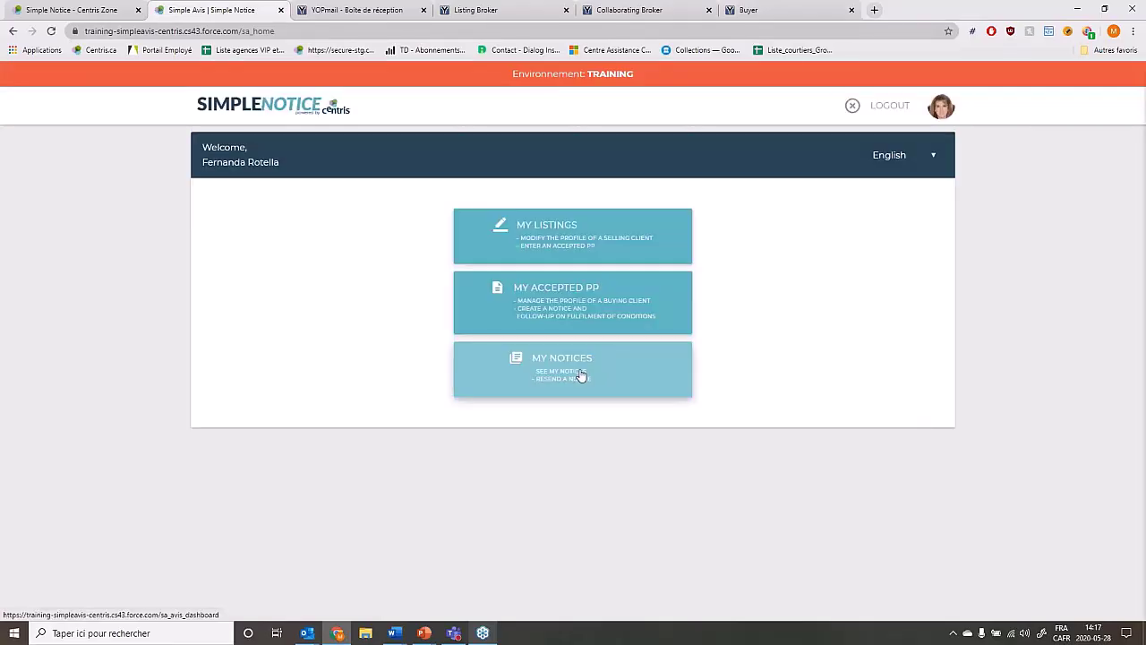
From My Notices, open the PP-23456 sending report and view its Seller EN notice PDF.
{"action": "left_click", "coordinate": [580, 375]}
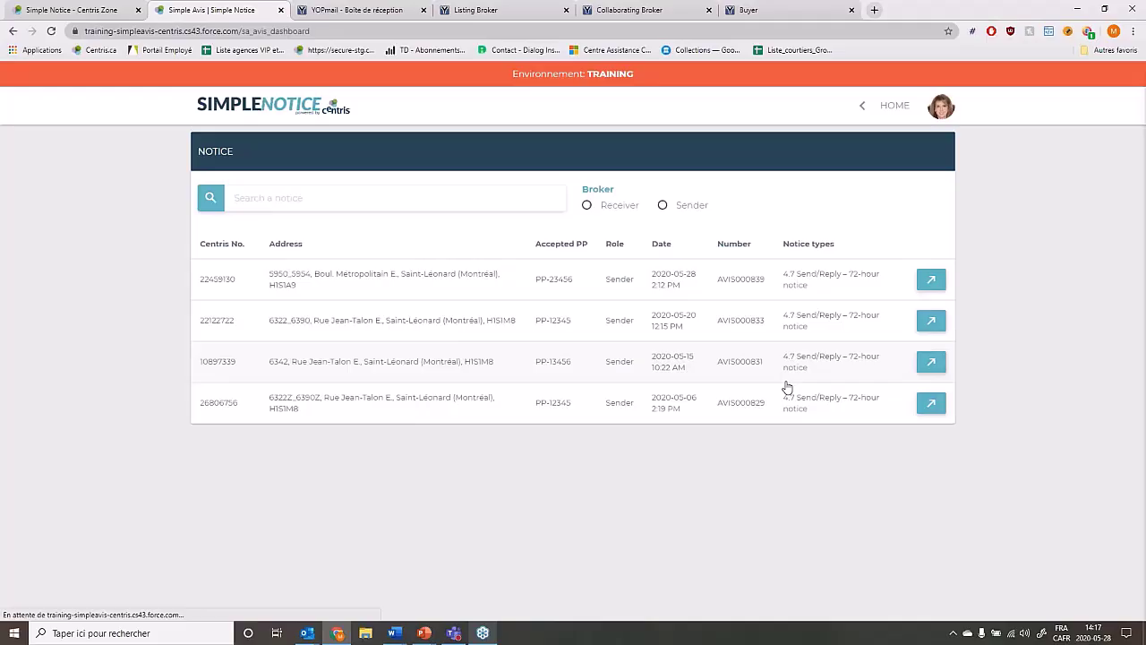
{"action": "left_click", "coordinate": [312, 286]}
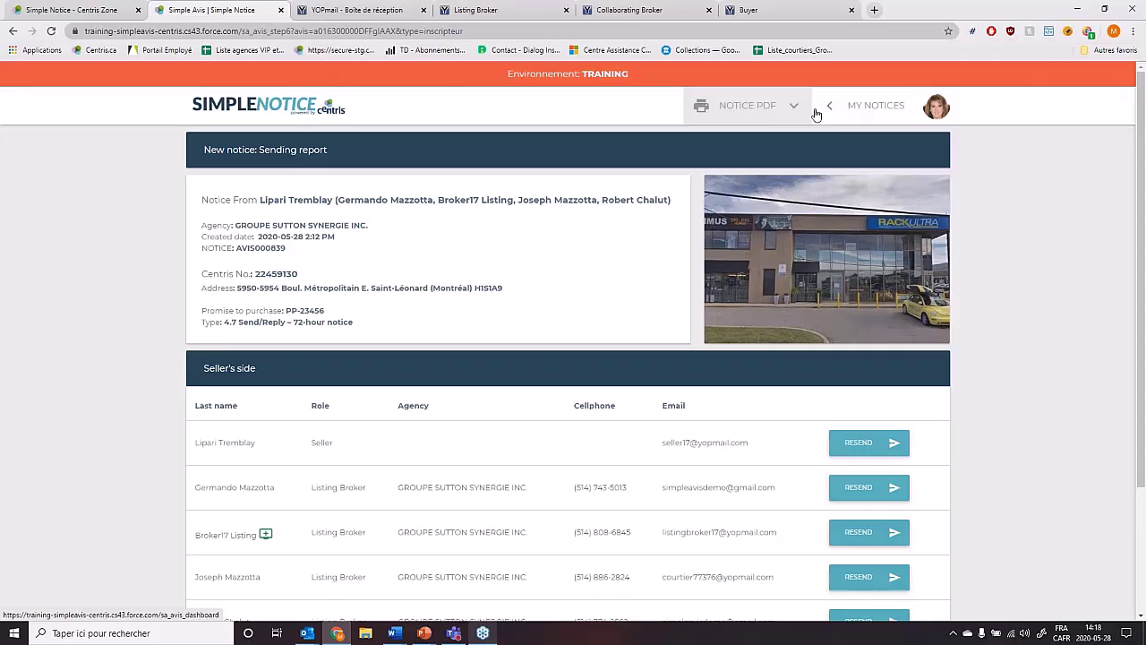
{"action": "left_click", "coordinate": [796, 111]}
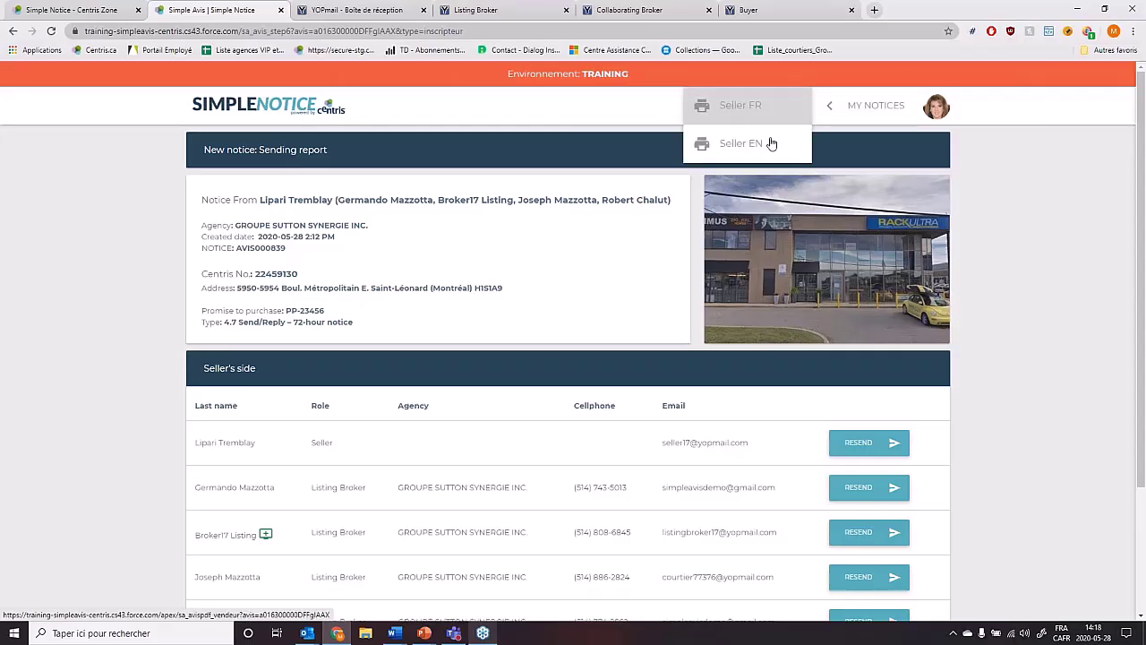
{"action": "left_click", "coordinate": [770, 143]}
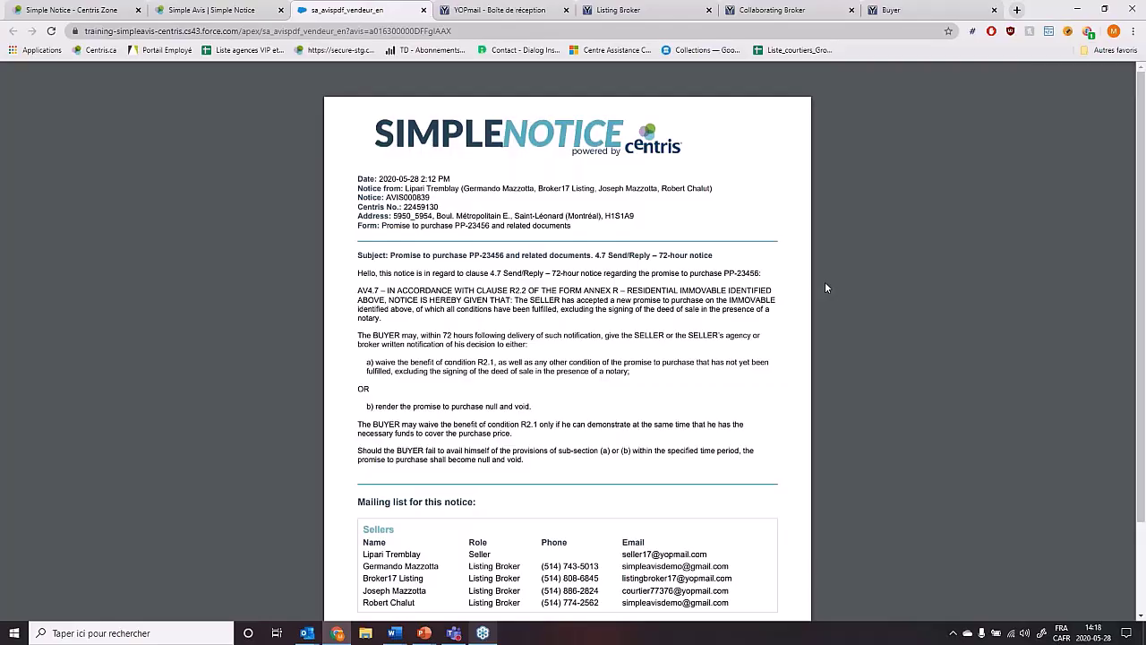
Compare the seller PDF's delivery date with the seller's confirmation email, then show PowerPoint slide 9 (Questions?).
{"action": "mouse_move", "coordinate": [451, 178]}
{"action": "left_mouse_down"}
{"action": "mouse_move", "coordinate": [380, 177]}
{"action": "mouse_move", "coordinate": [453, 183]}
{"action": "left_mouse_up"}
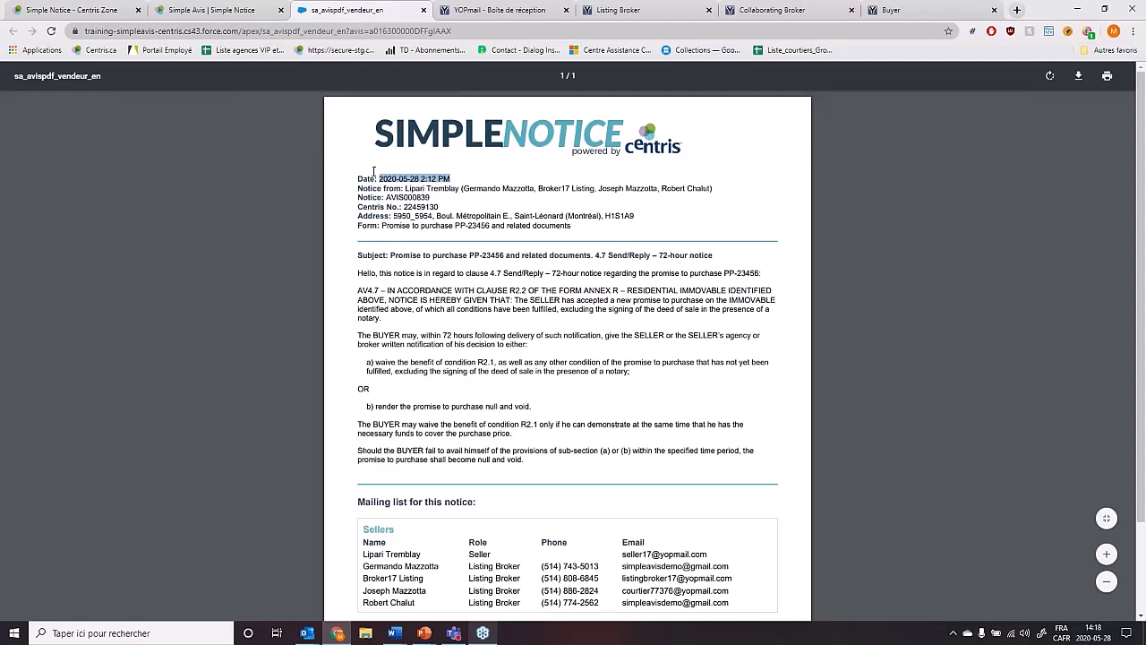
{"action": "left_click", "coordinate": [642, 199]}
{"action": "scroll", "coordinate": [551, 211], "scroll_direction": "down", "scroll_amount": 1}
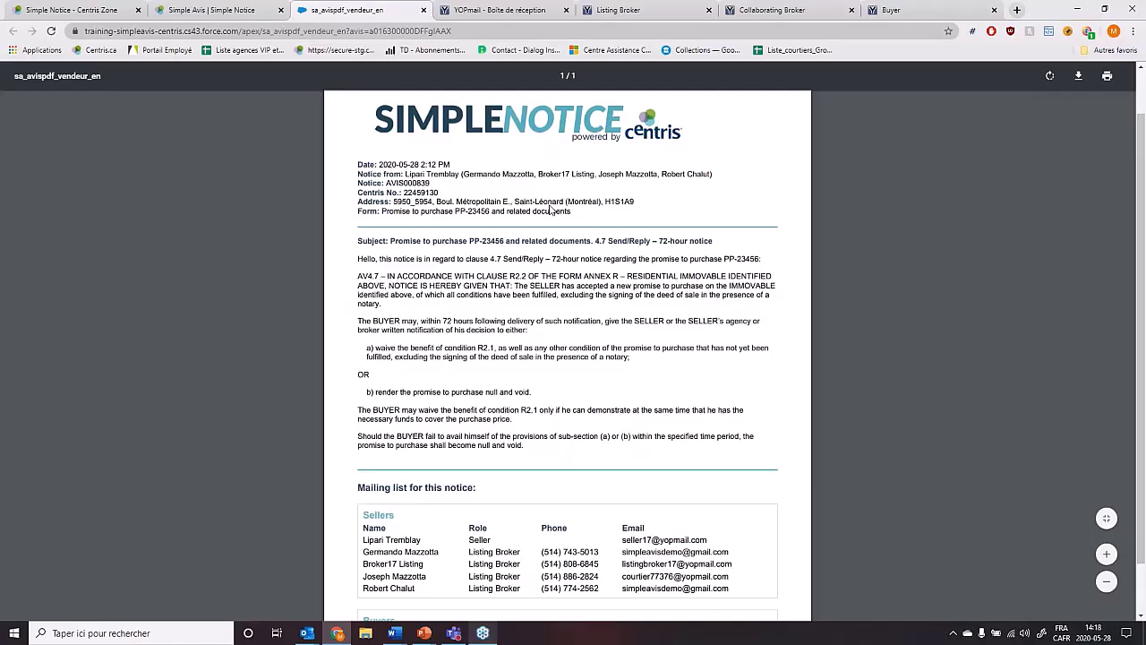
{"action": "scroll", "coordinate": [432, 178], "scroll_direction": "up", "scroll_amount": 1}
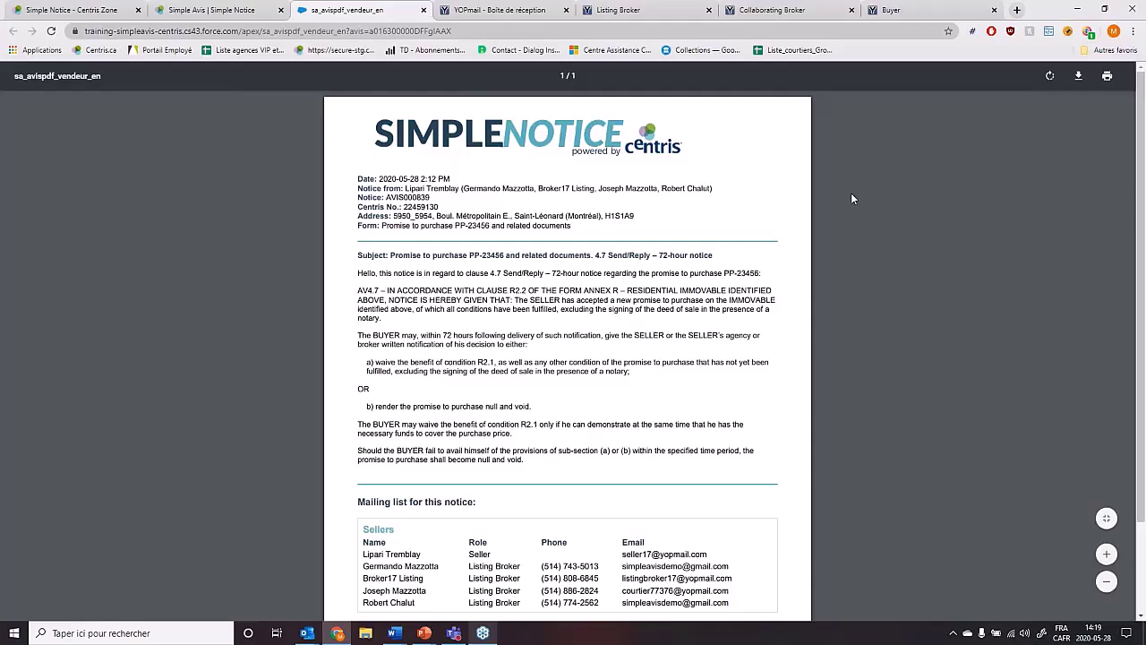
{"action": "key", "text": "ctrl+Tab"}
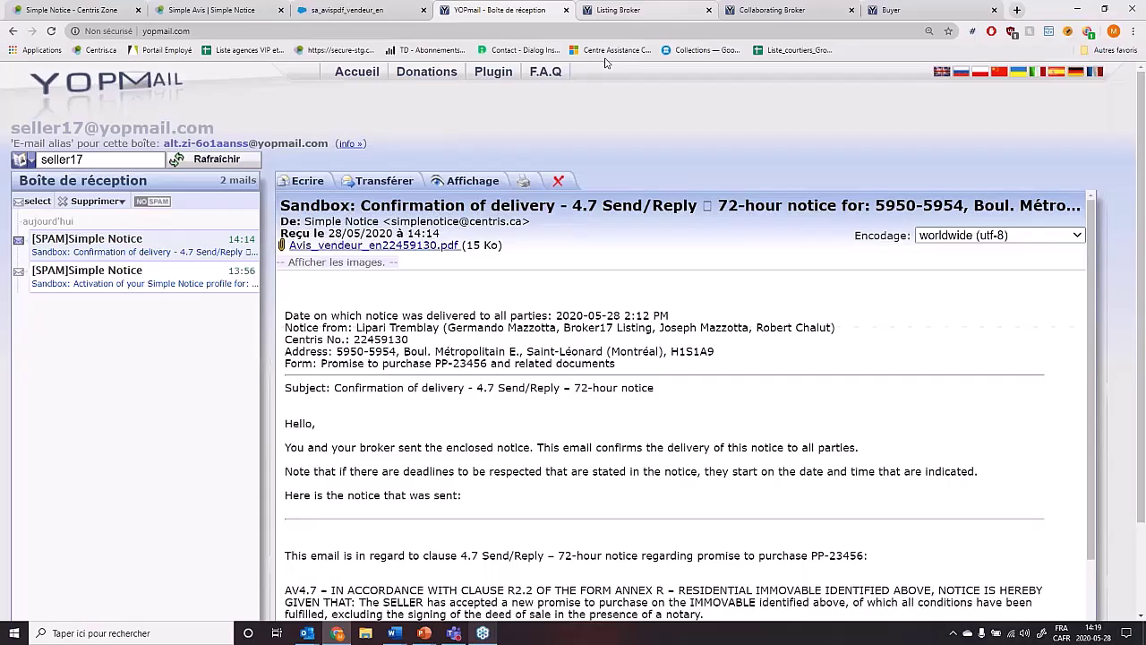
{"action": "key", "text": "ctrl+shift+Tab"}
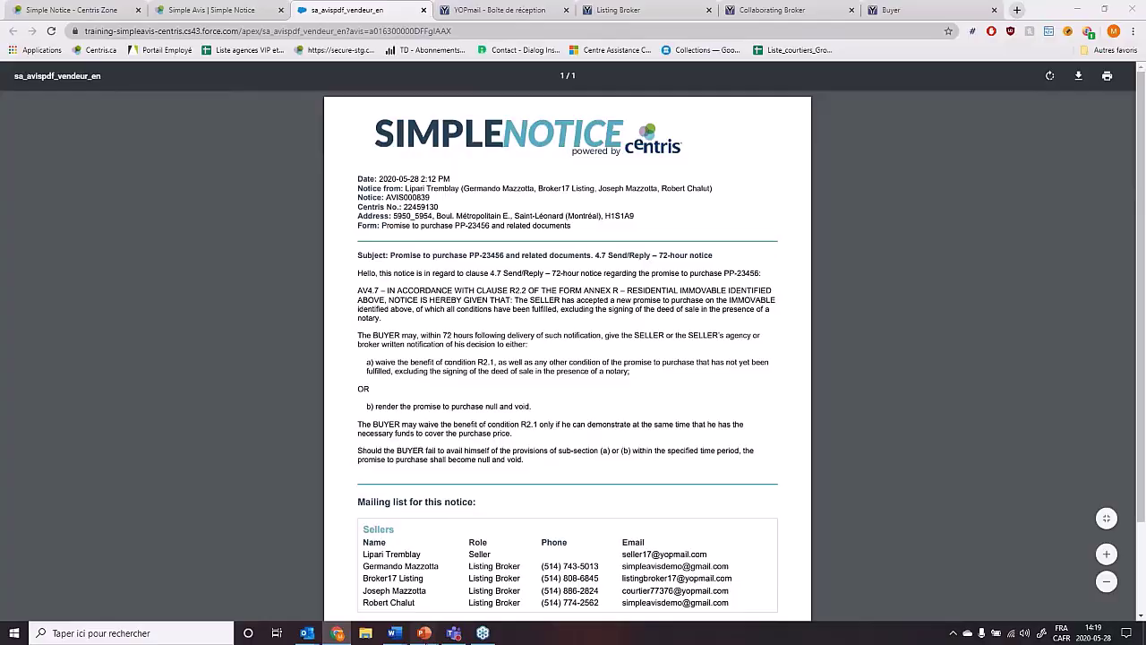
{"action": "left_click", "coordinate": [425, 633]}
{"action": "left_click", "coordinate": [109, 300]}
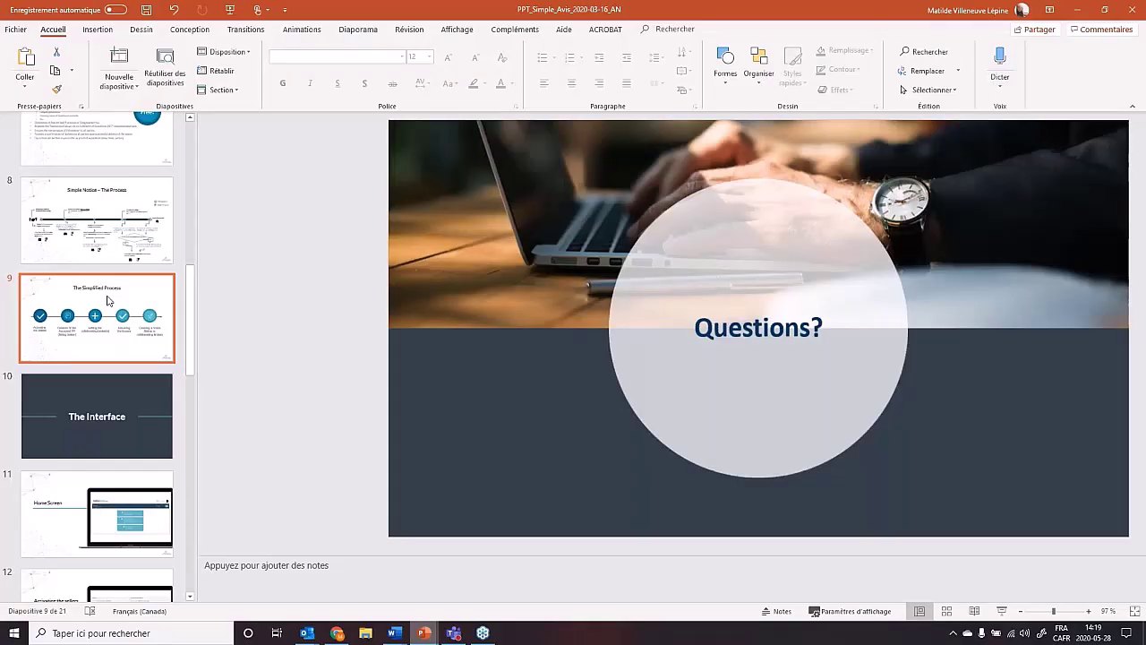